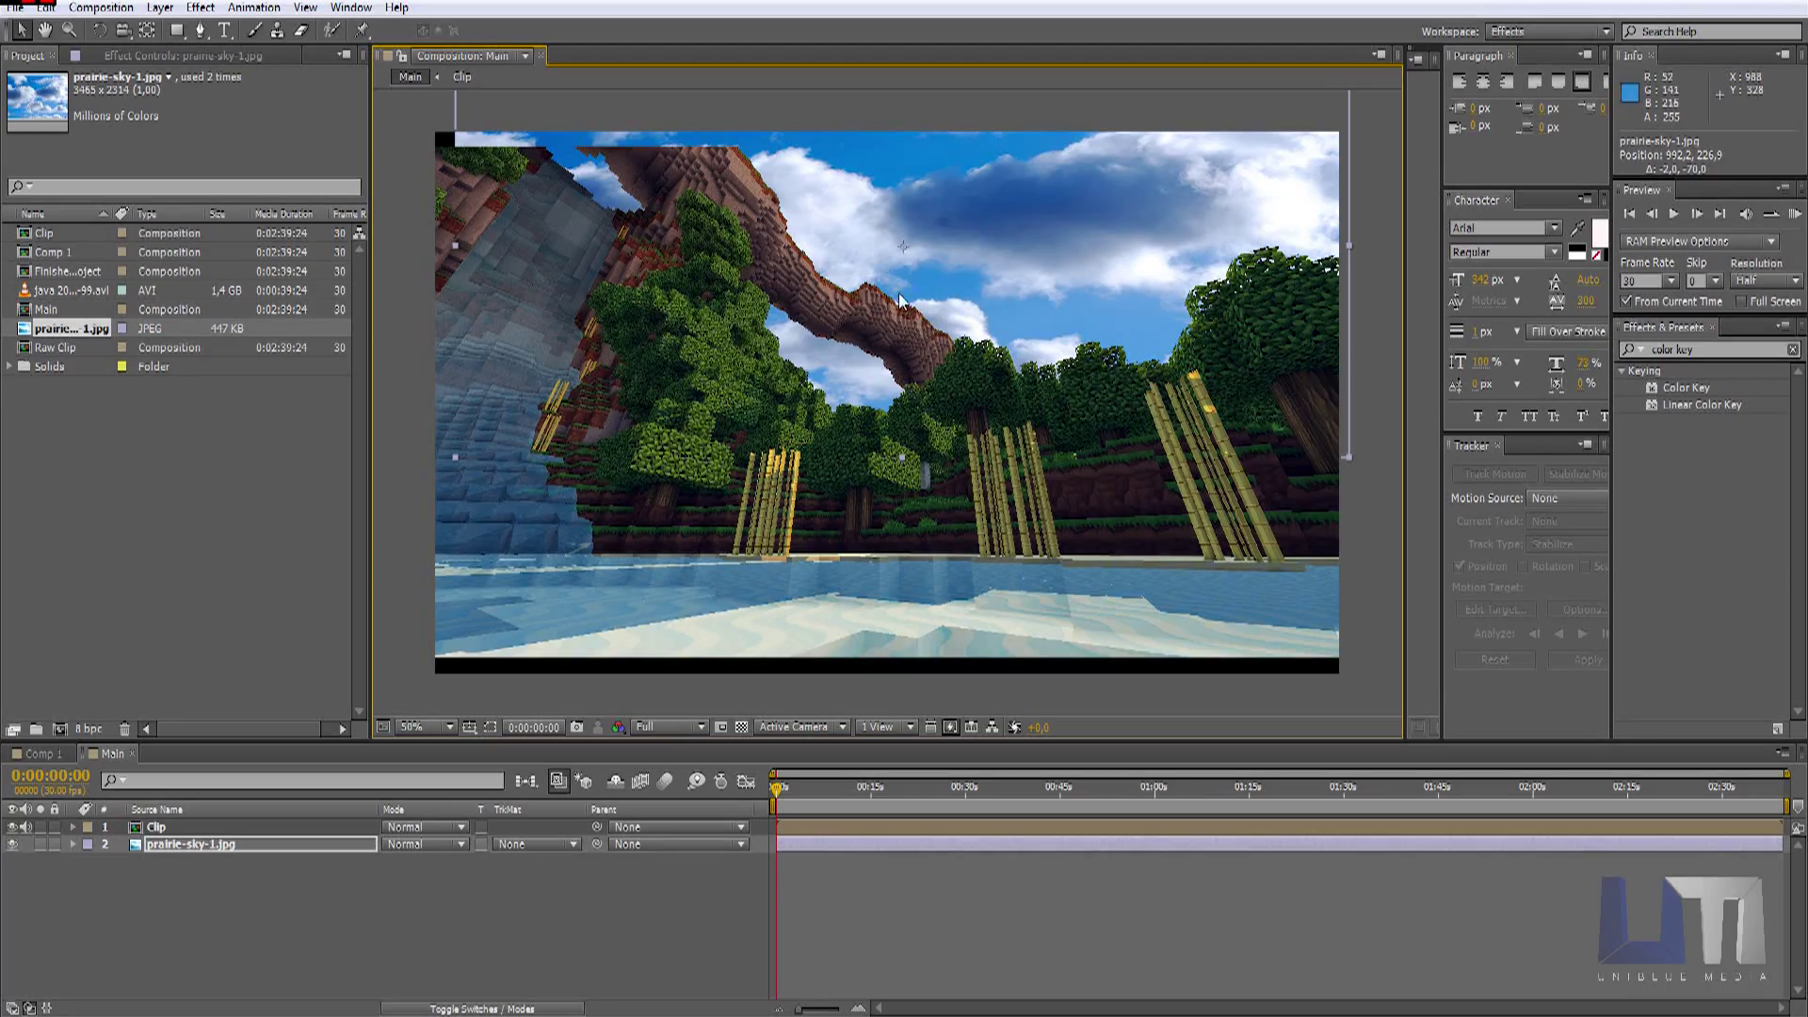
Step: Nudge the prairie-sky-1.jpg image slightly up behind the clip in the Main composition
{"action": "mouse_move", "coordinate": [1062, 290]}
{"action": "left_mouse_down"}
{"action": "mouse_move", "coordinate": [1063, 271]}
{"action": "mouse_move", "coordinate": [1050, 287]}
{"action": "left_mouse_up"}
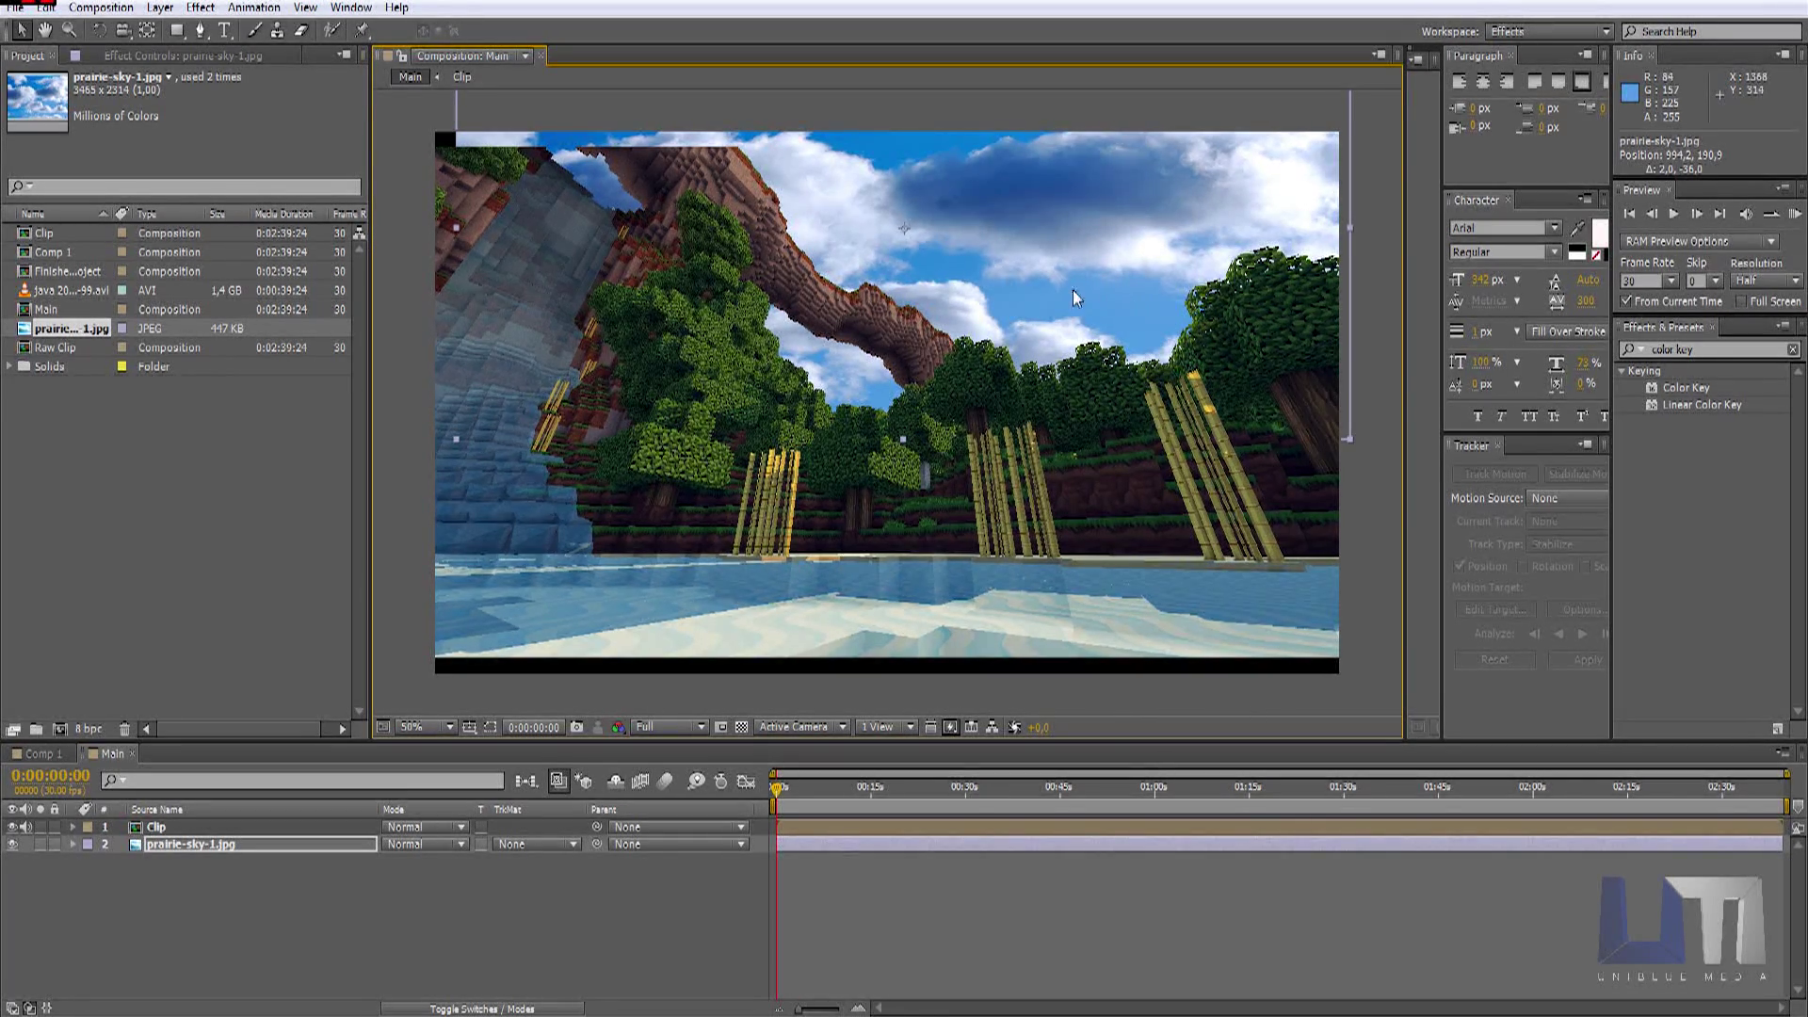
{"action": "left_click_drag", "start_coordinate": [999, 312], "coordinate": [997, 309]}
{"action": "left_click", "coordinate": [245, 879]}
Step: Rename the prairie-sky-1.jpg layer in the Main composition as Cloud
{"action": "left_click", "coordinate": [211, 844]}
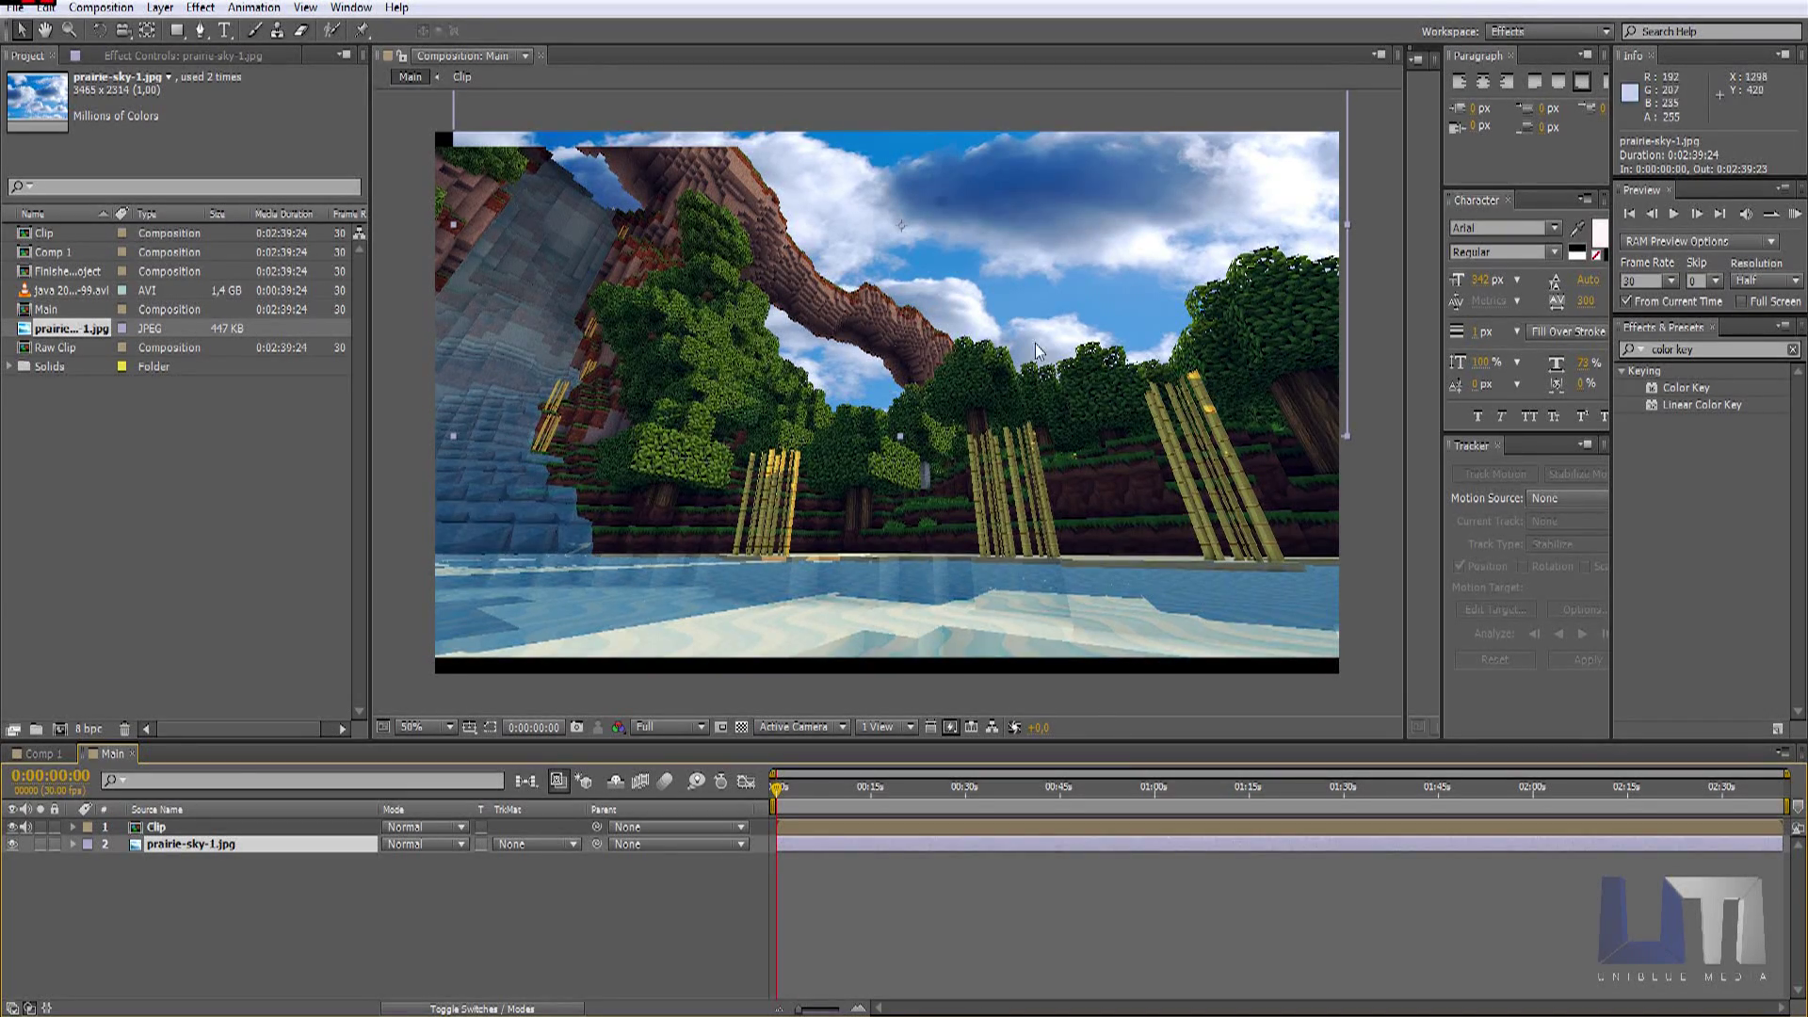
{"action": "key", "text": "p"}
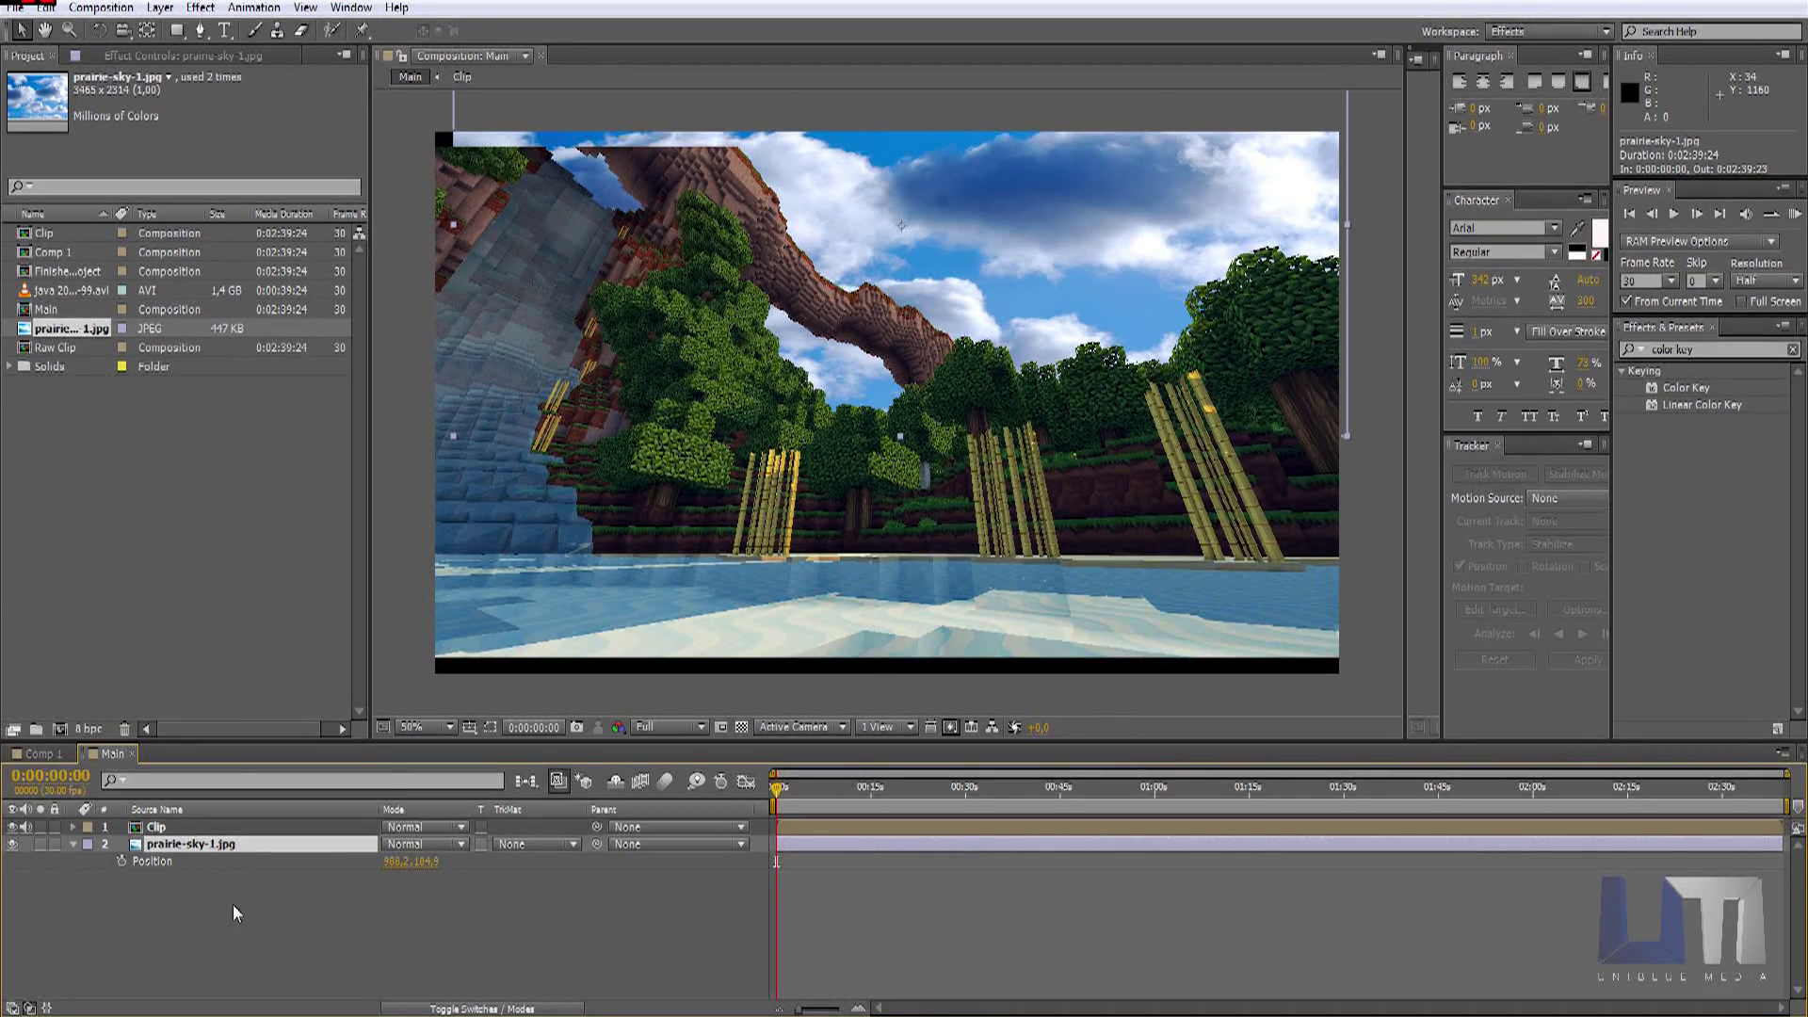
{"action": "key", "text": "p"}
{"action": "right_click", "coordinate": [162, 844]}
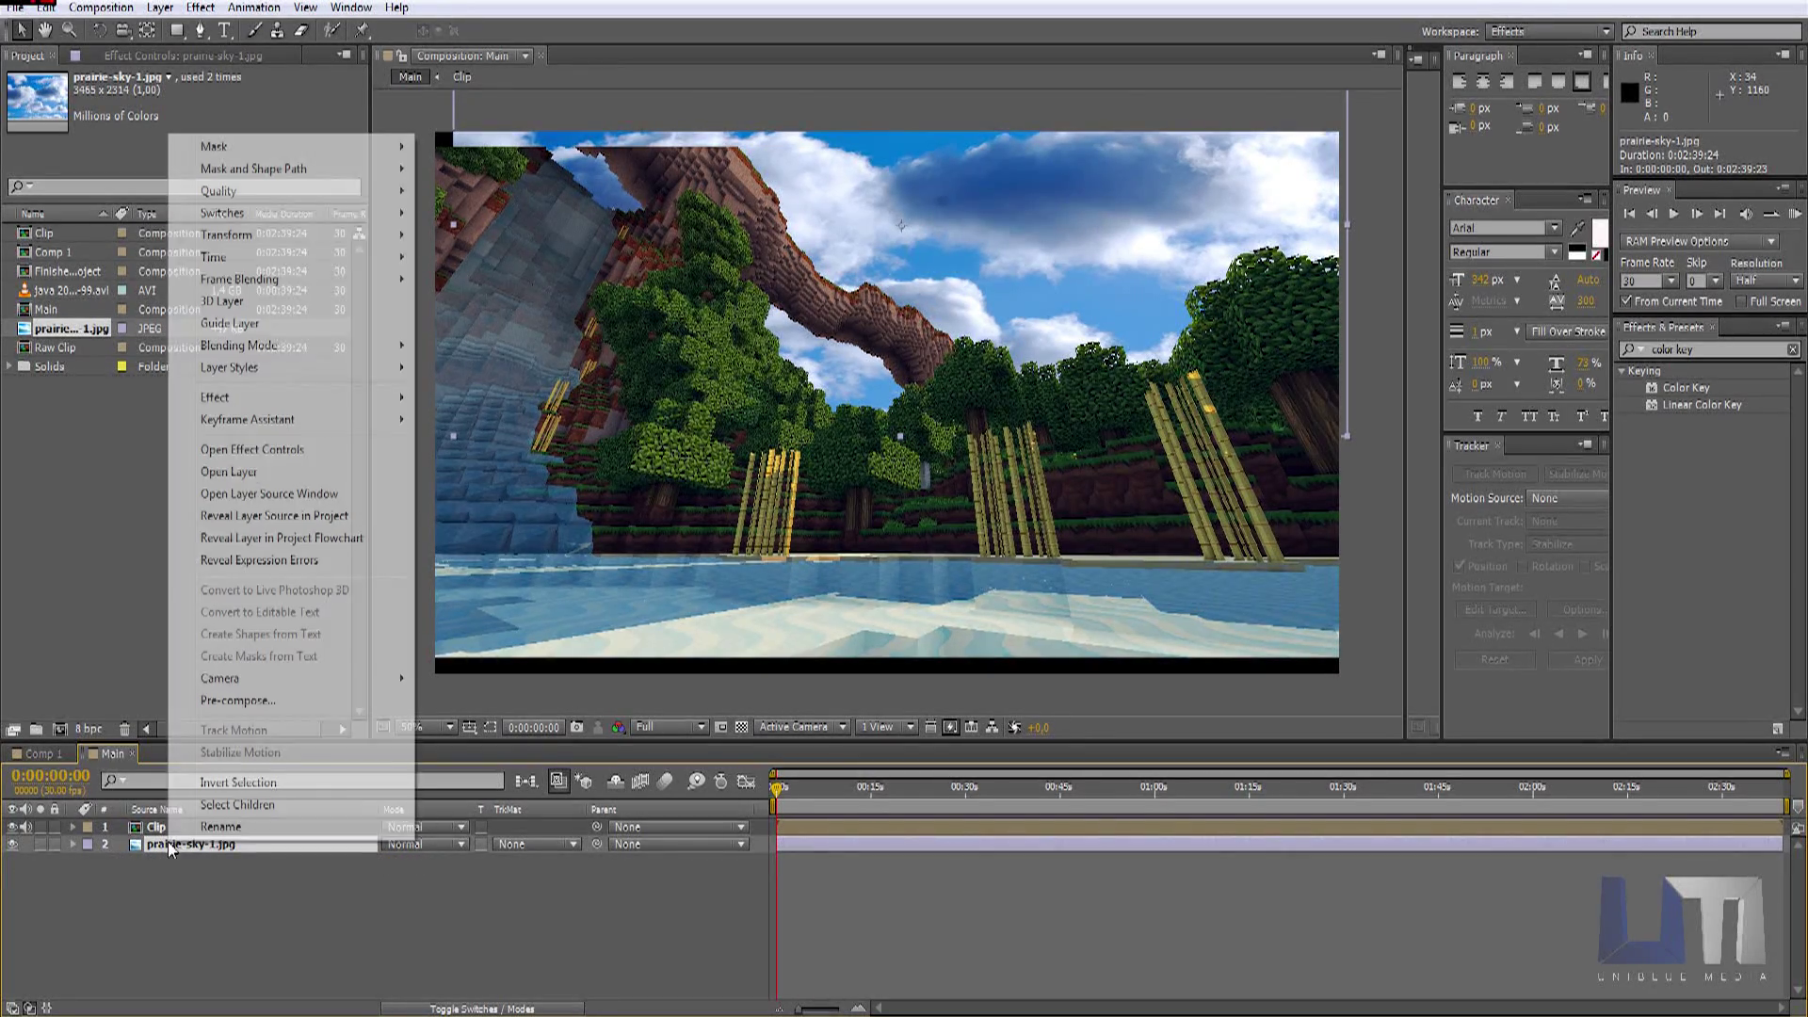
{"action": "left_click", "coordinate": [226, 826]}
{"action": "type", "text": "Cloud"}
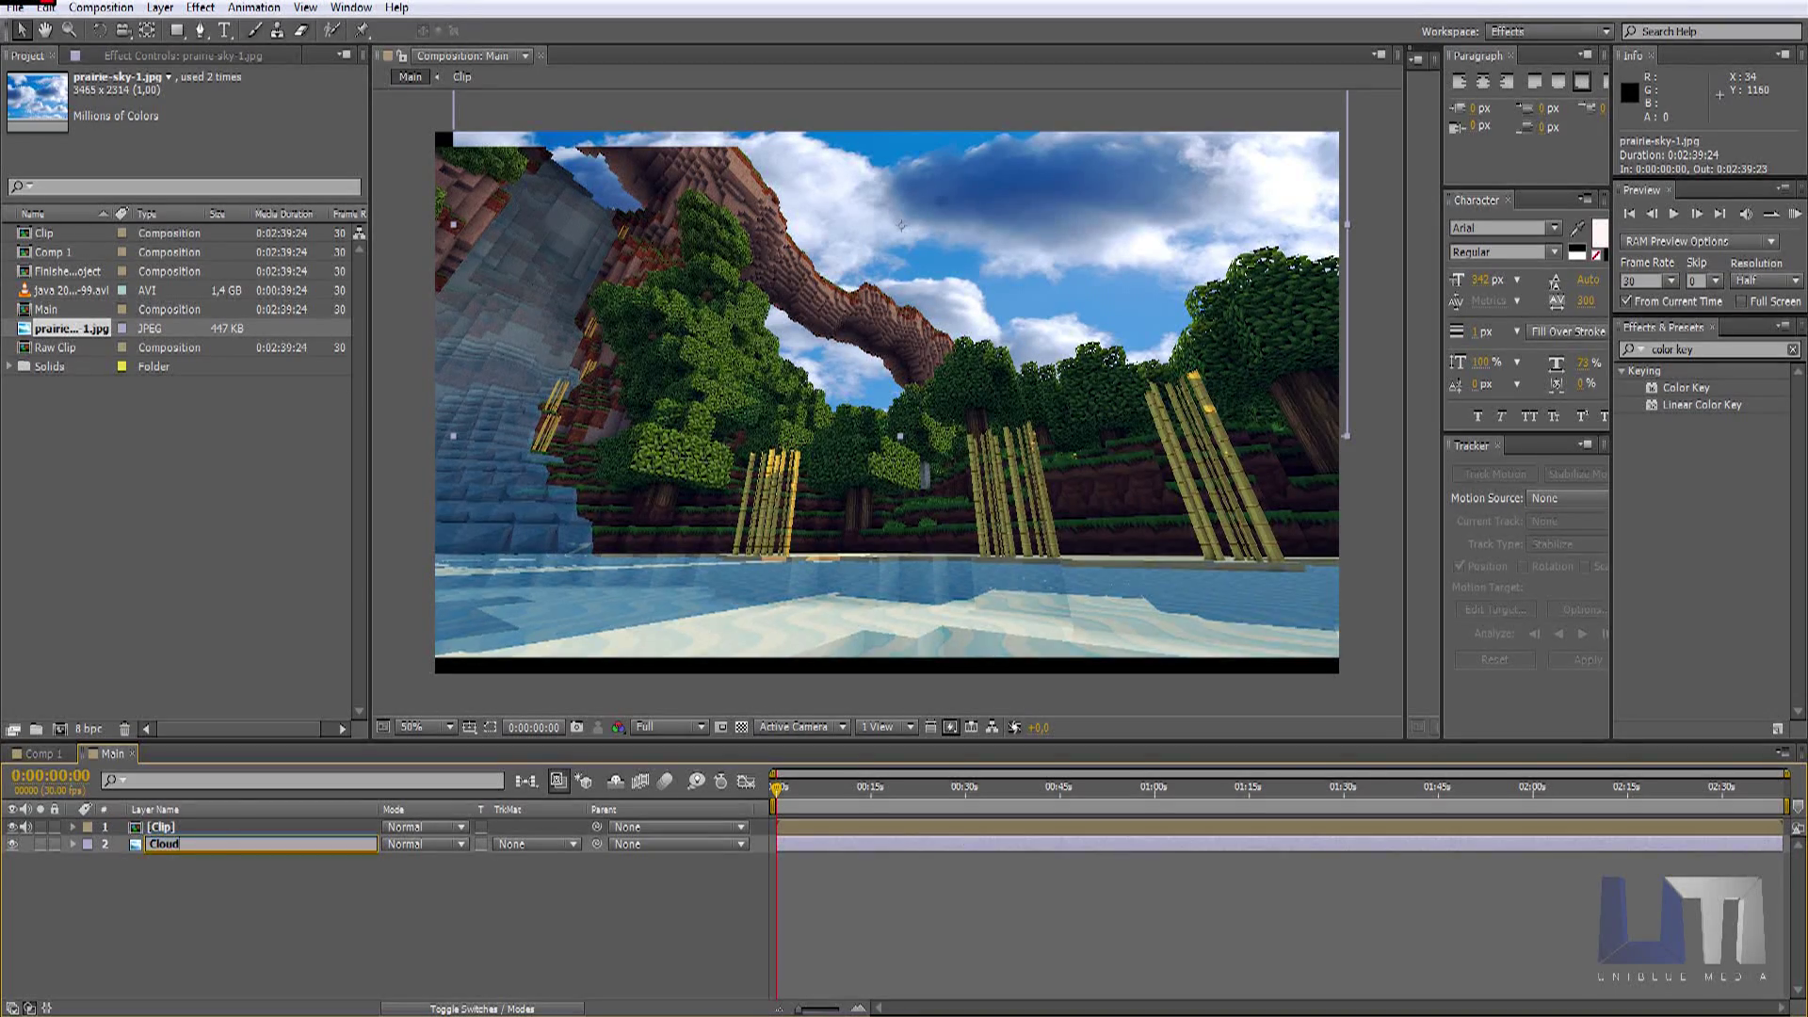
{"action": "key", "text": "Return"}
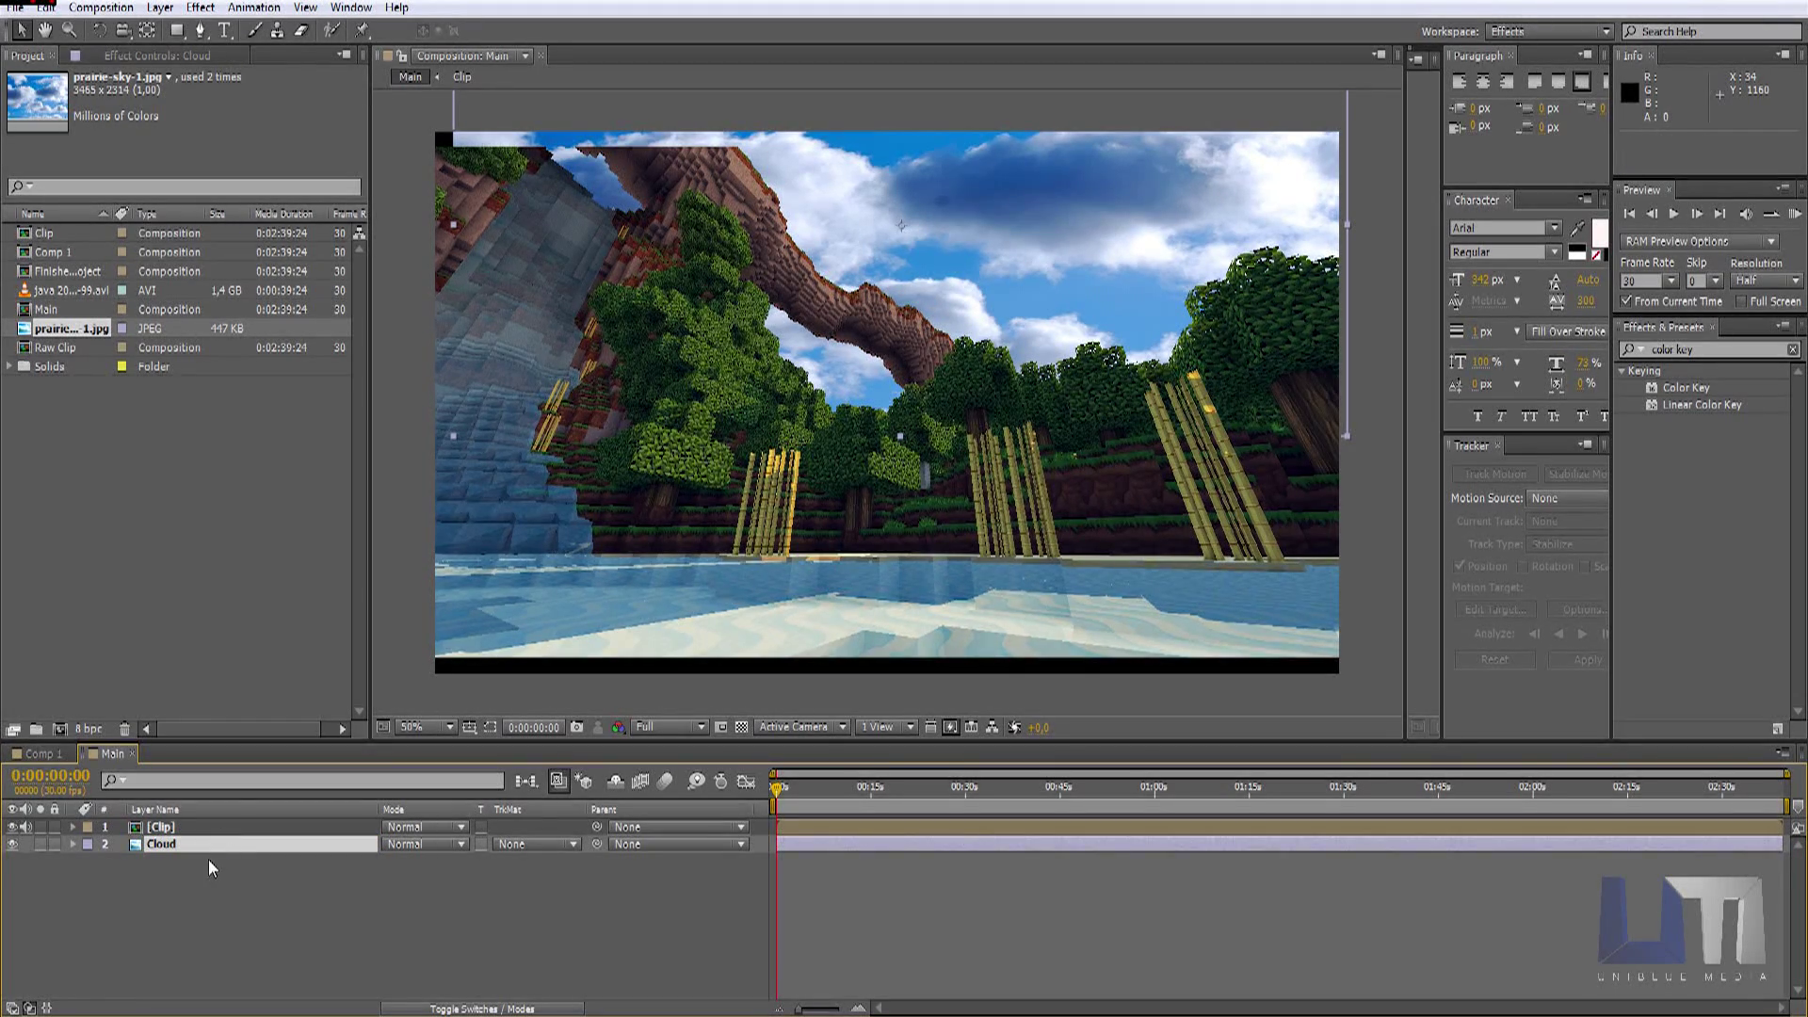
Step: Keyframe the Cloud layer's Position at 0:00:00:00, and shift the sky horizontally to about x 1068 at 0:00:38:25
{"action": "key", "text": "p"}
{"action": "left_click", "coordinate": [123, 862]}
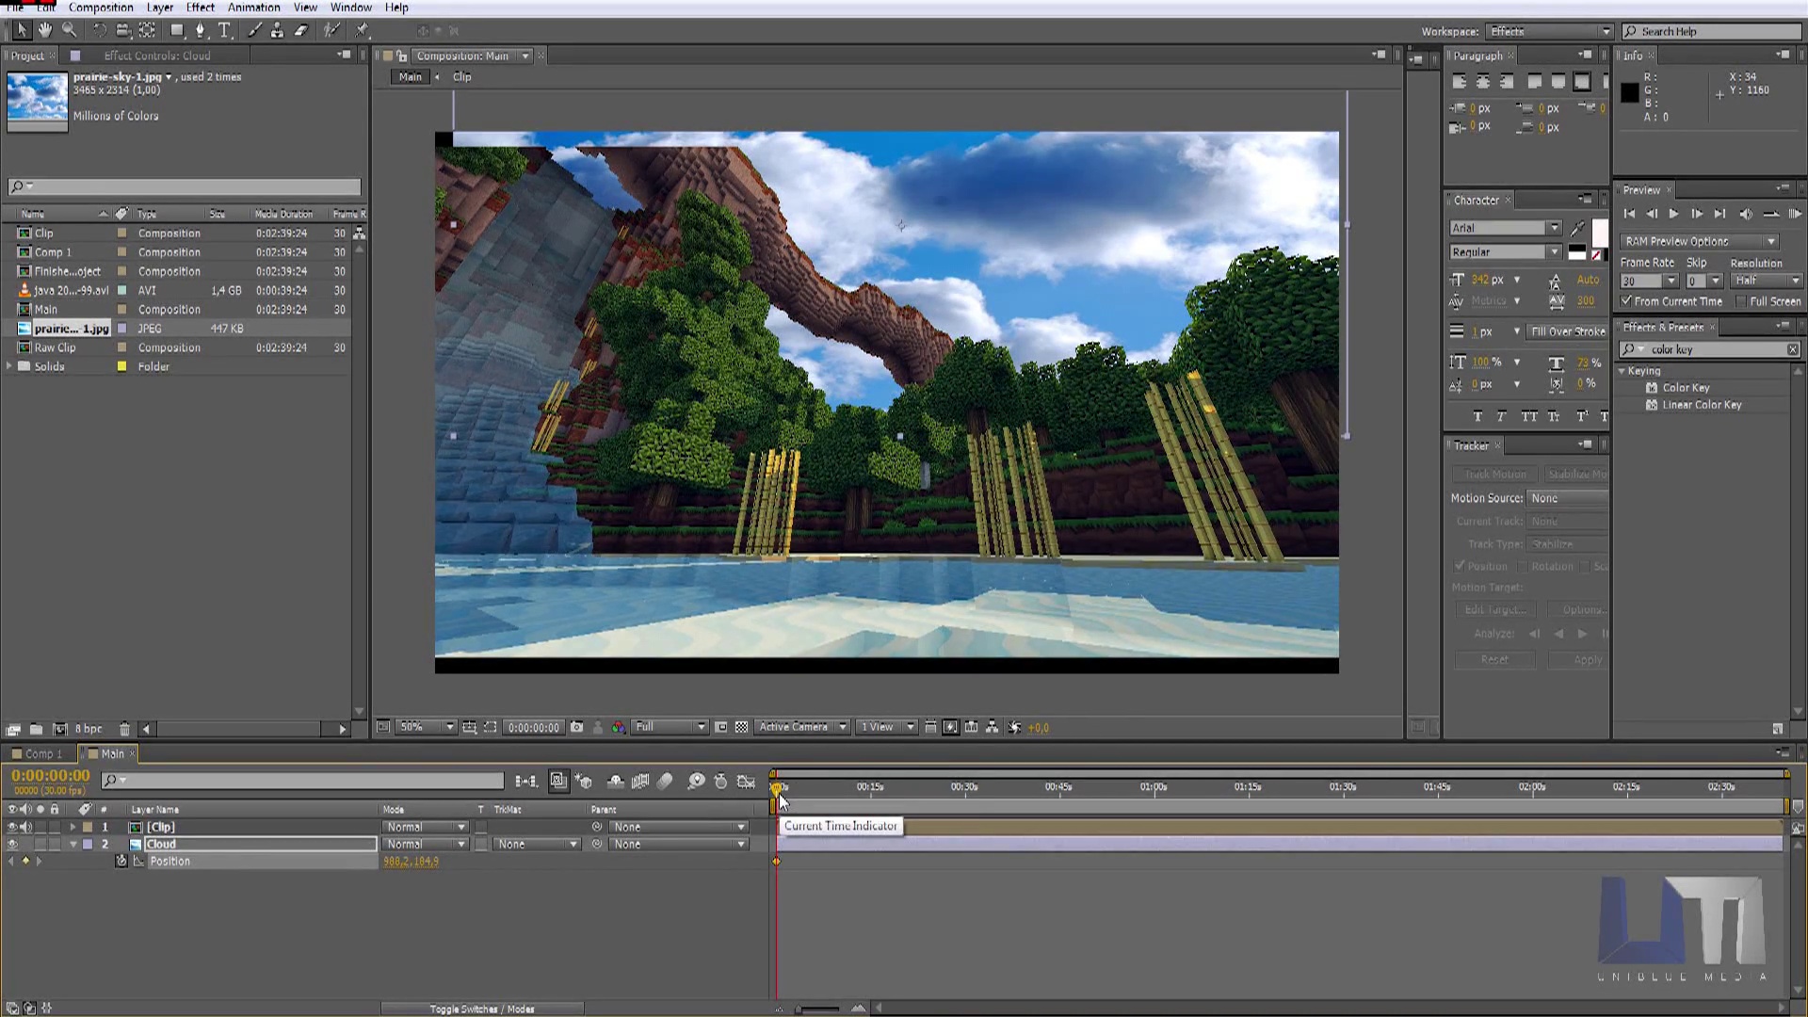
{"action": "left_click_drag", "start_coordinate": [779, 799], "coordinate": [1029, 781]}
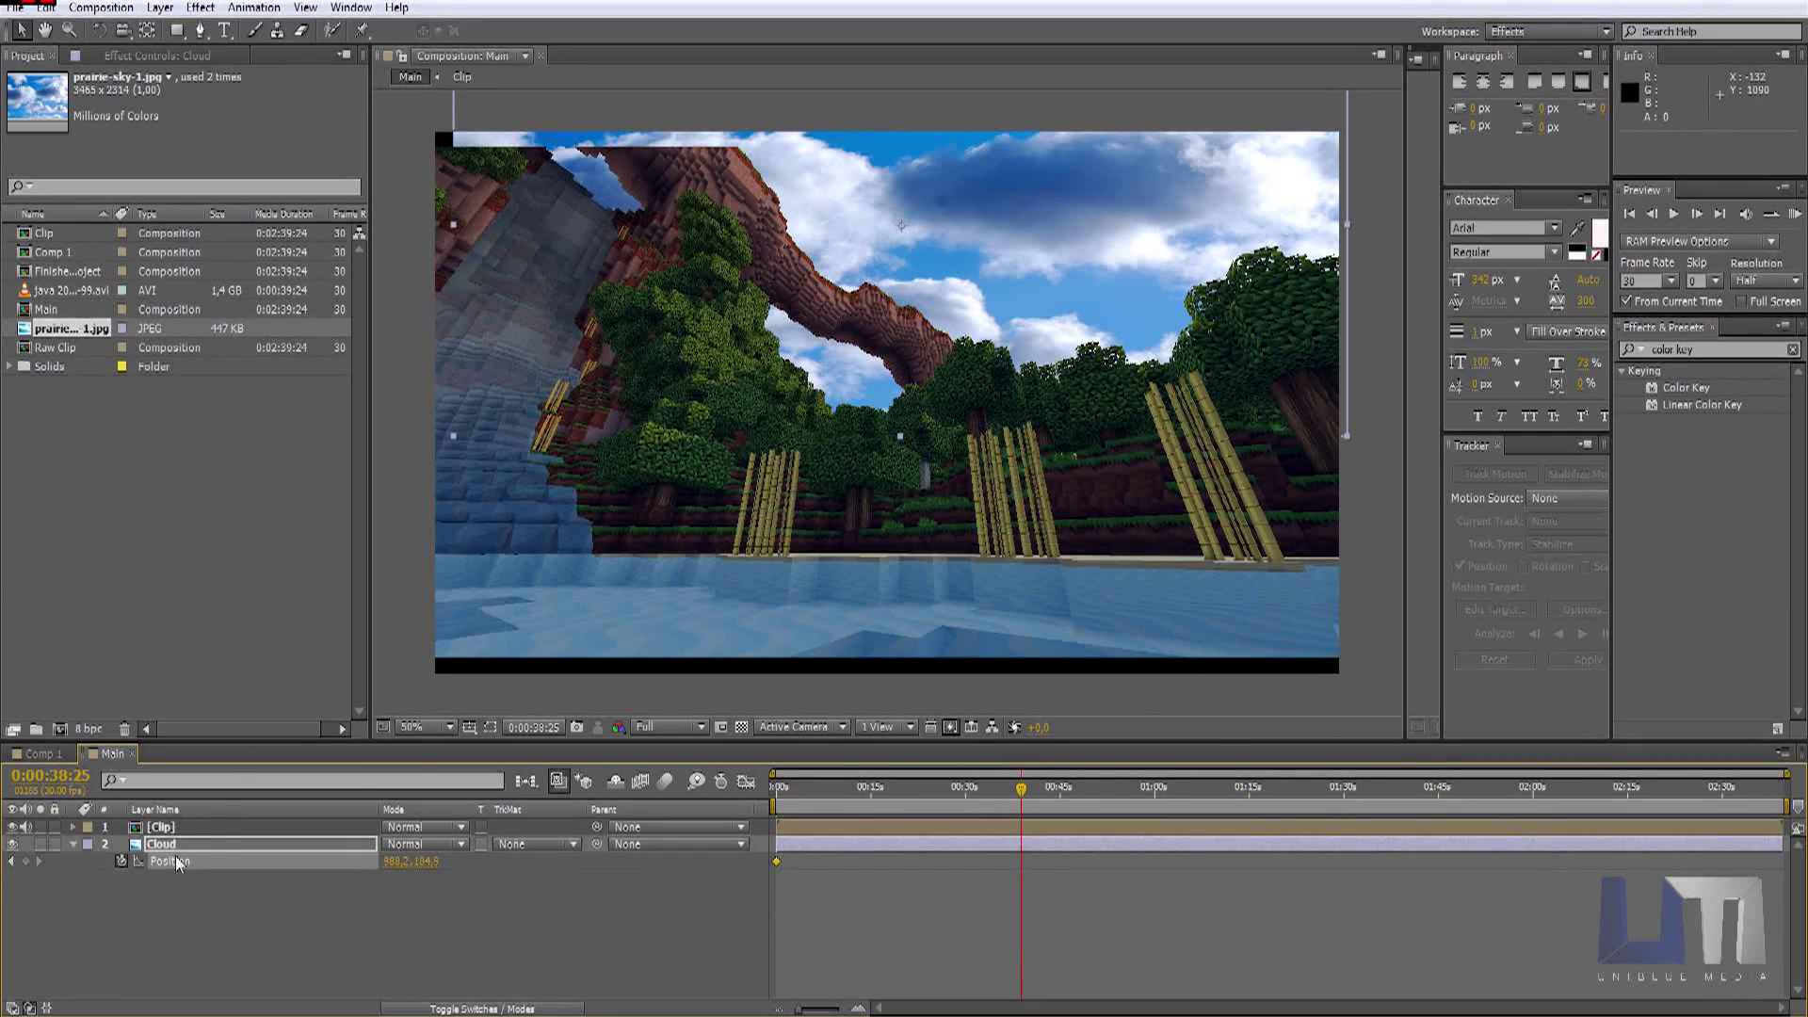
{"action": "left_click_drag", "start_coordinate": [902, 226], "coordinate": [938, 225]}
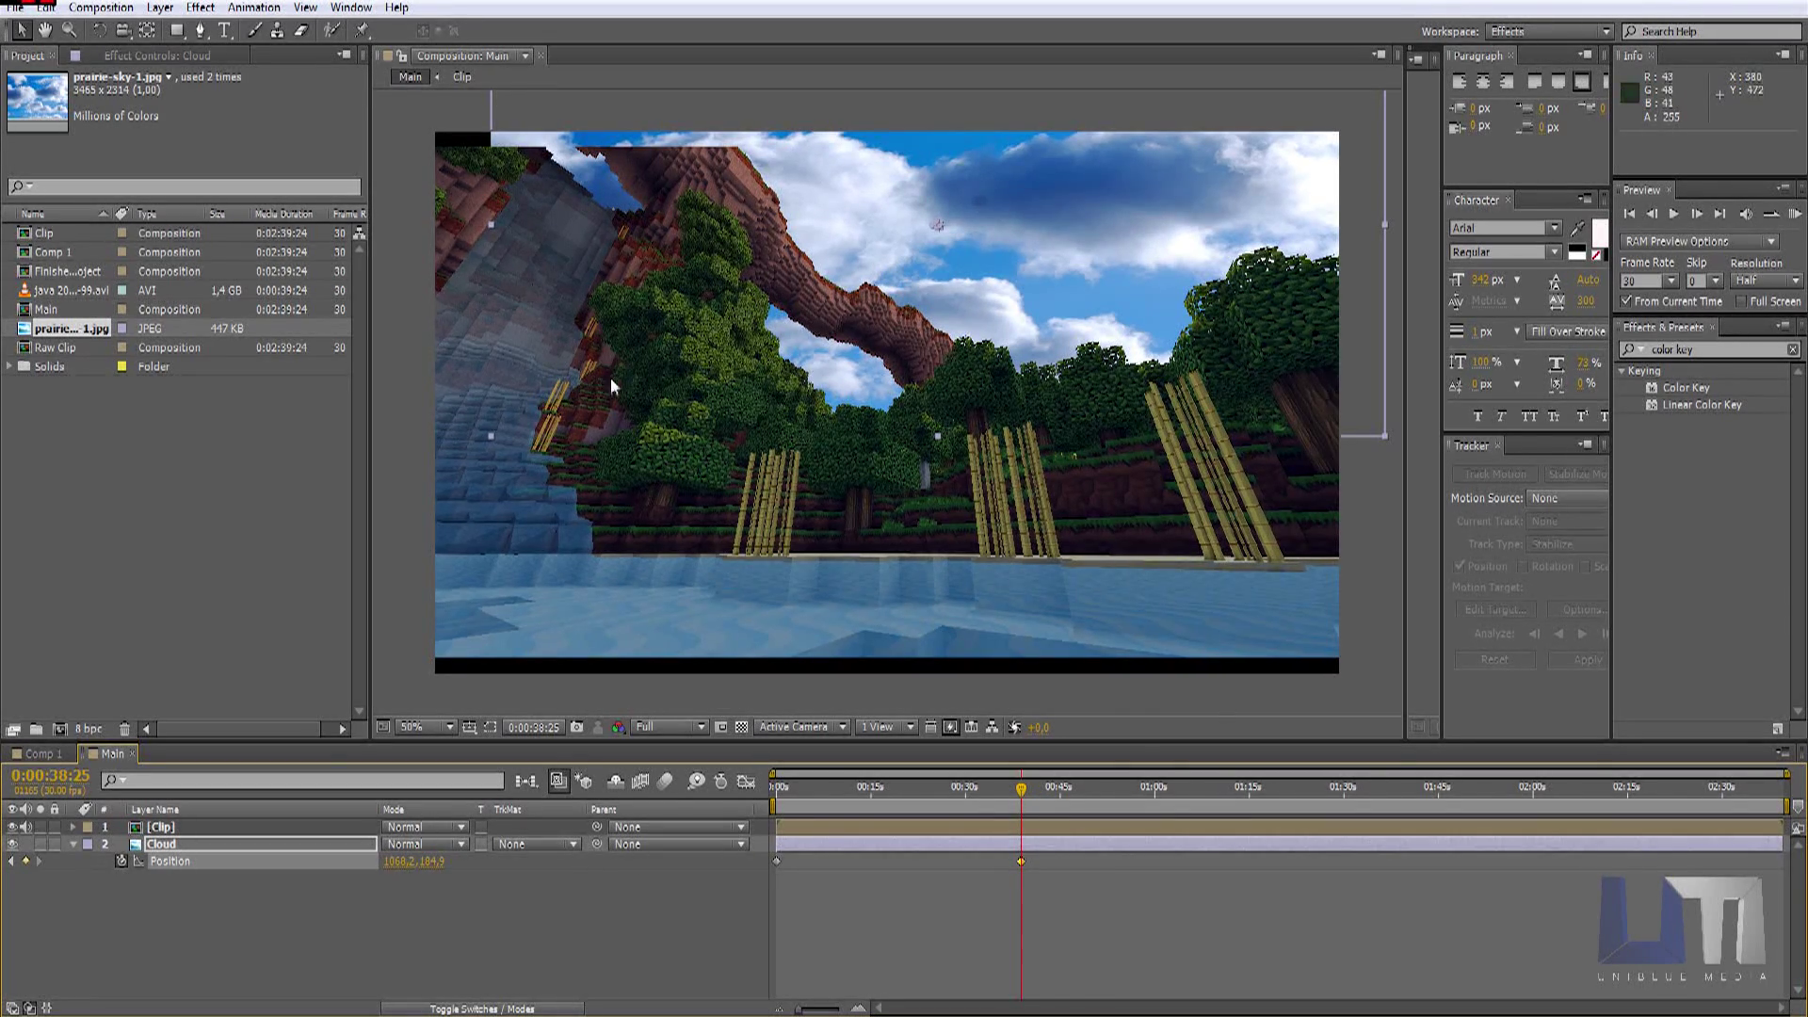
Step: Shift the sky at the 0:00:38:25 Position keyframe further to about 1102, 183 and scrub through the cloud movement
{"action": "left_click_drag", "start_coordinate": [807, 789], "coordinate": [928, 790]}
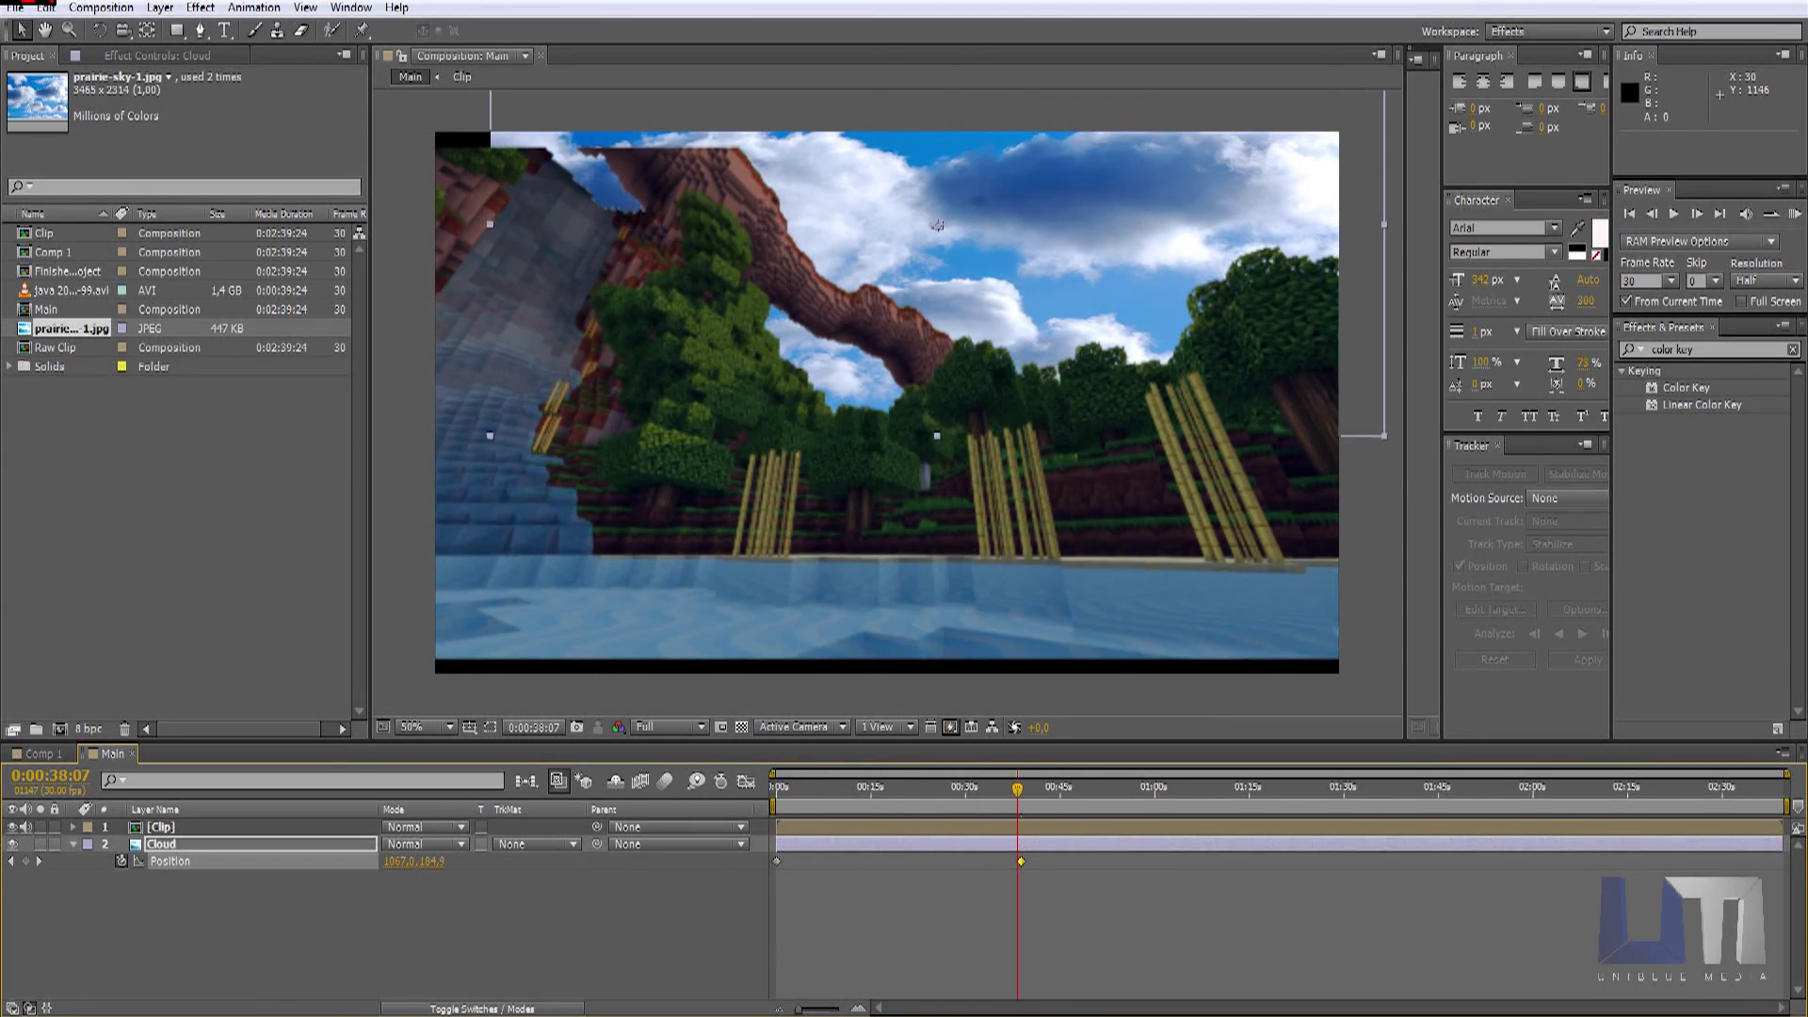
{"action": "left_click", "coordinate": [39, 860]}
{"action": "left_click_drag", "start_coordinate": [942, 256], "coordinate": [965, 258]}
{"action": "left_click_drag", "start_coordinate": [918, 796], "coordinate": [999, 790]}
{"action": "left_click", "coordinate": [42, 861]}
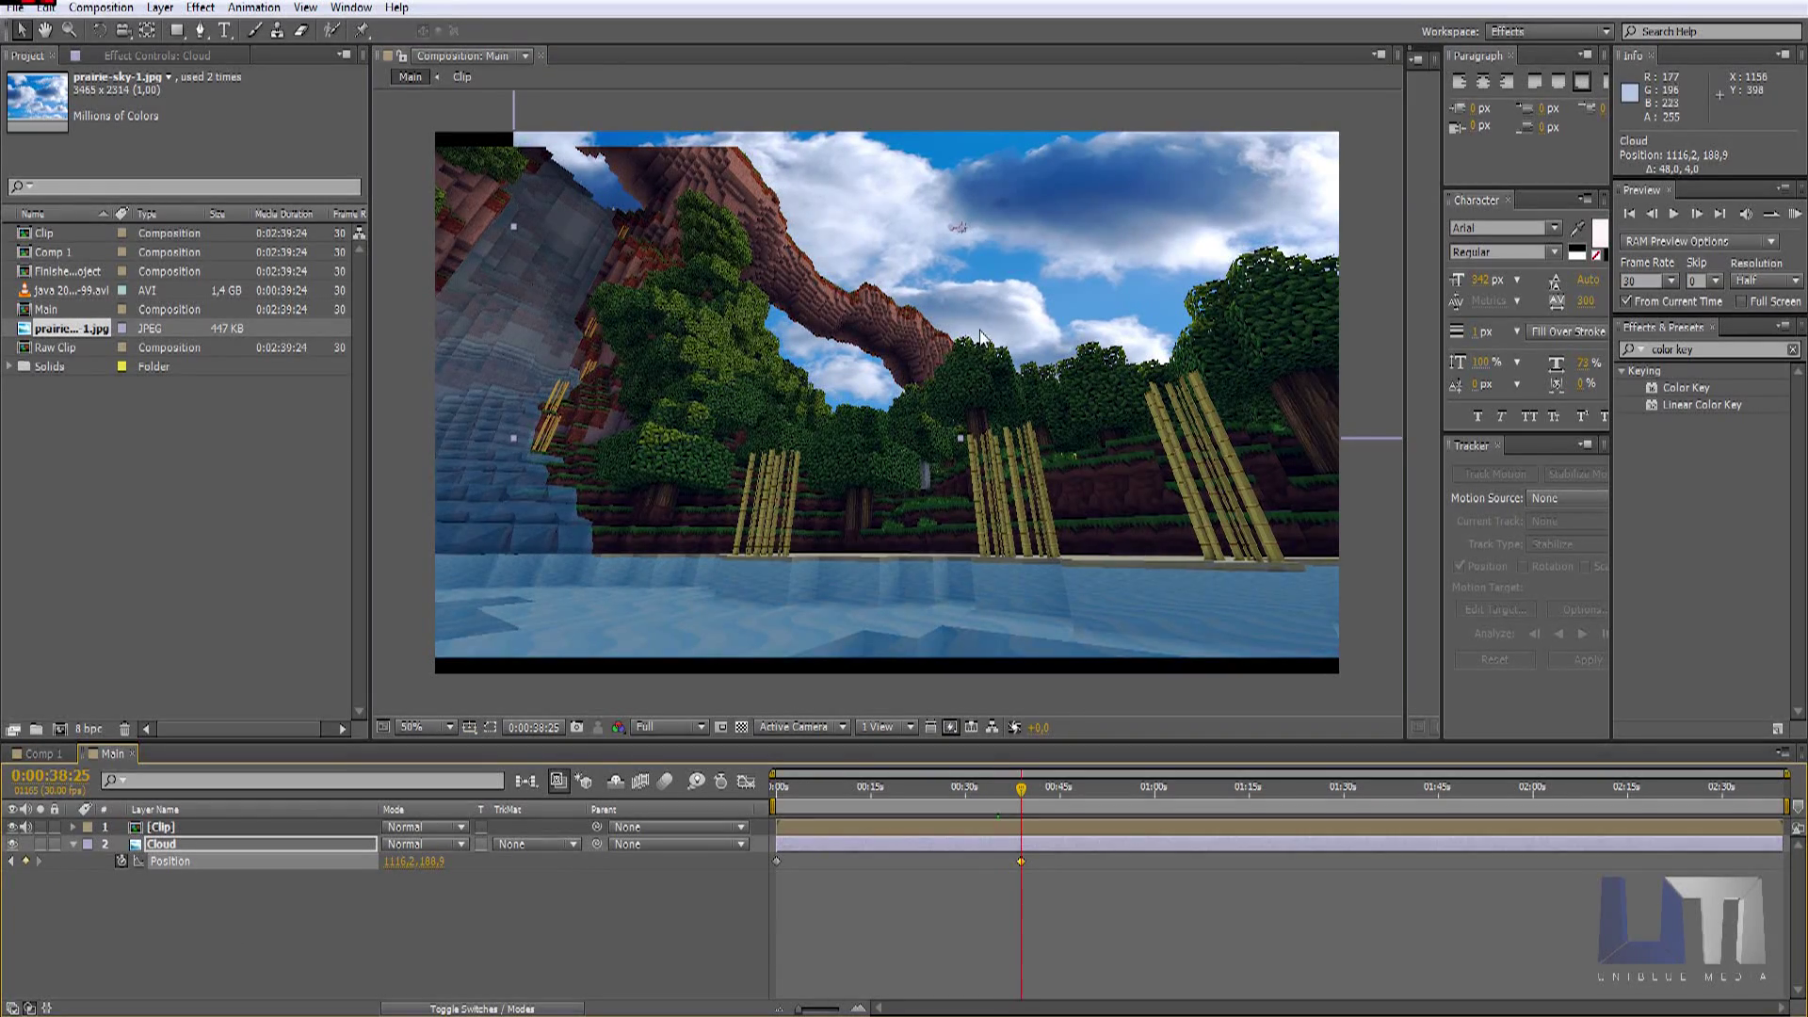
{"action": "left_click_drag", "start_coordinate": [976, 791], "coordinate": [770, 812]}
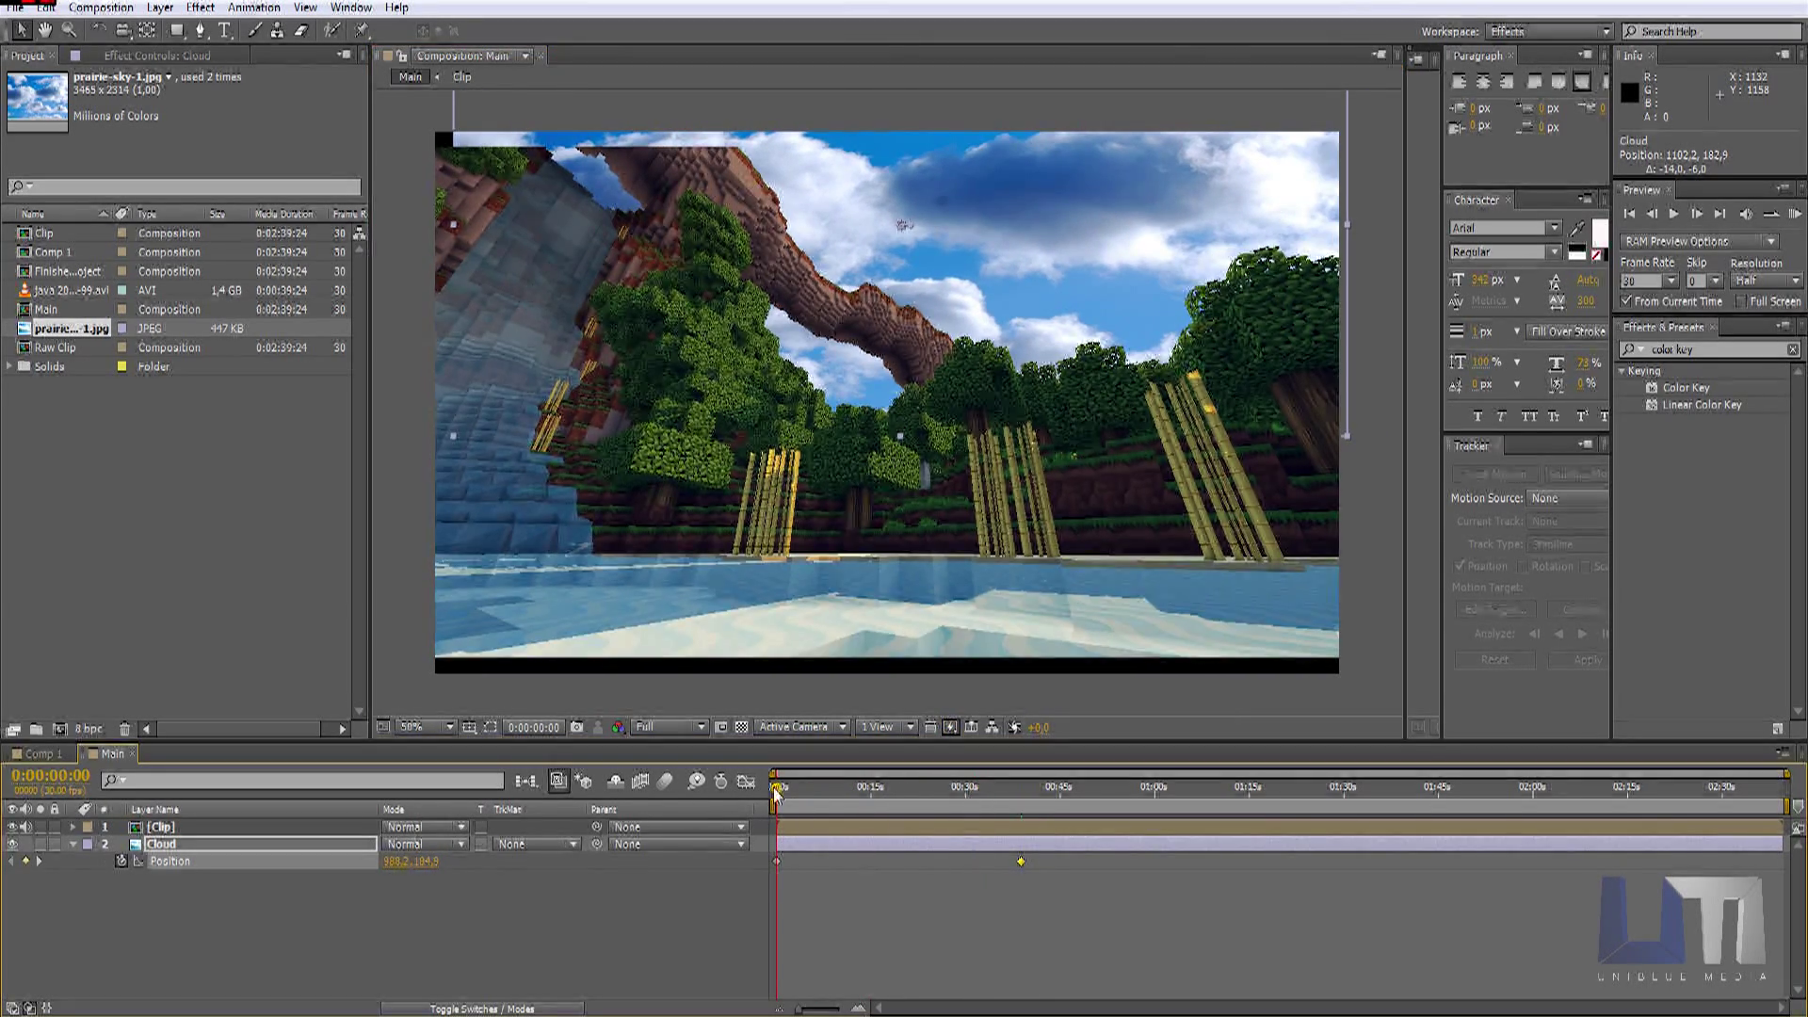
Step: Split the Clip and Cloud layers at 0:00:38:29 and remove the portions after that time
{"action": "left_click", "coordinate": [1013, 801]}
{"action": "left_click_drag", "start_coordinate": [1013, 801], "coordinate": [1021, 799]}
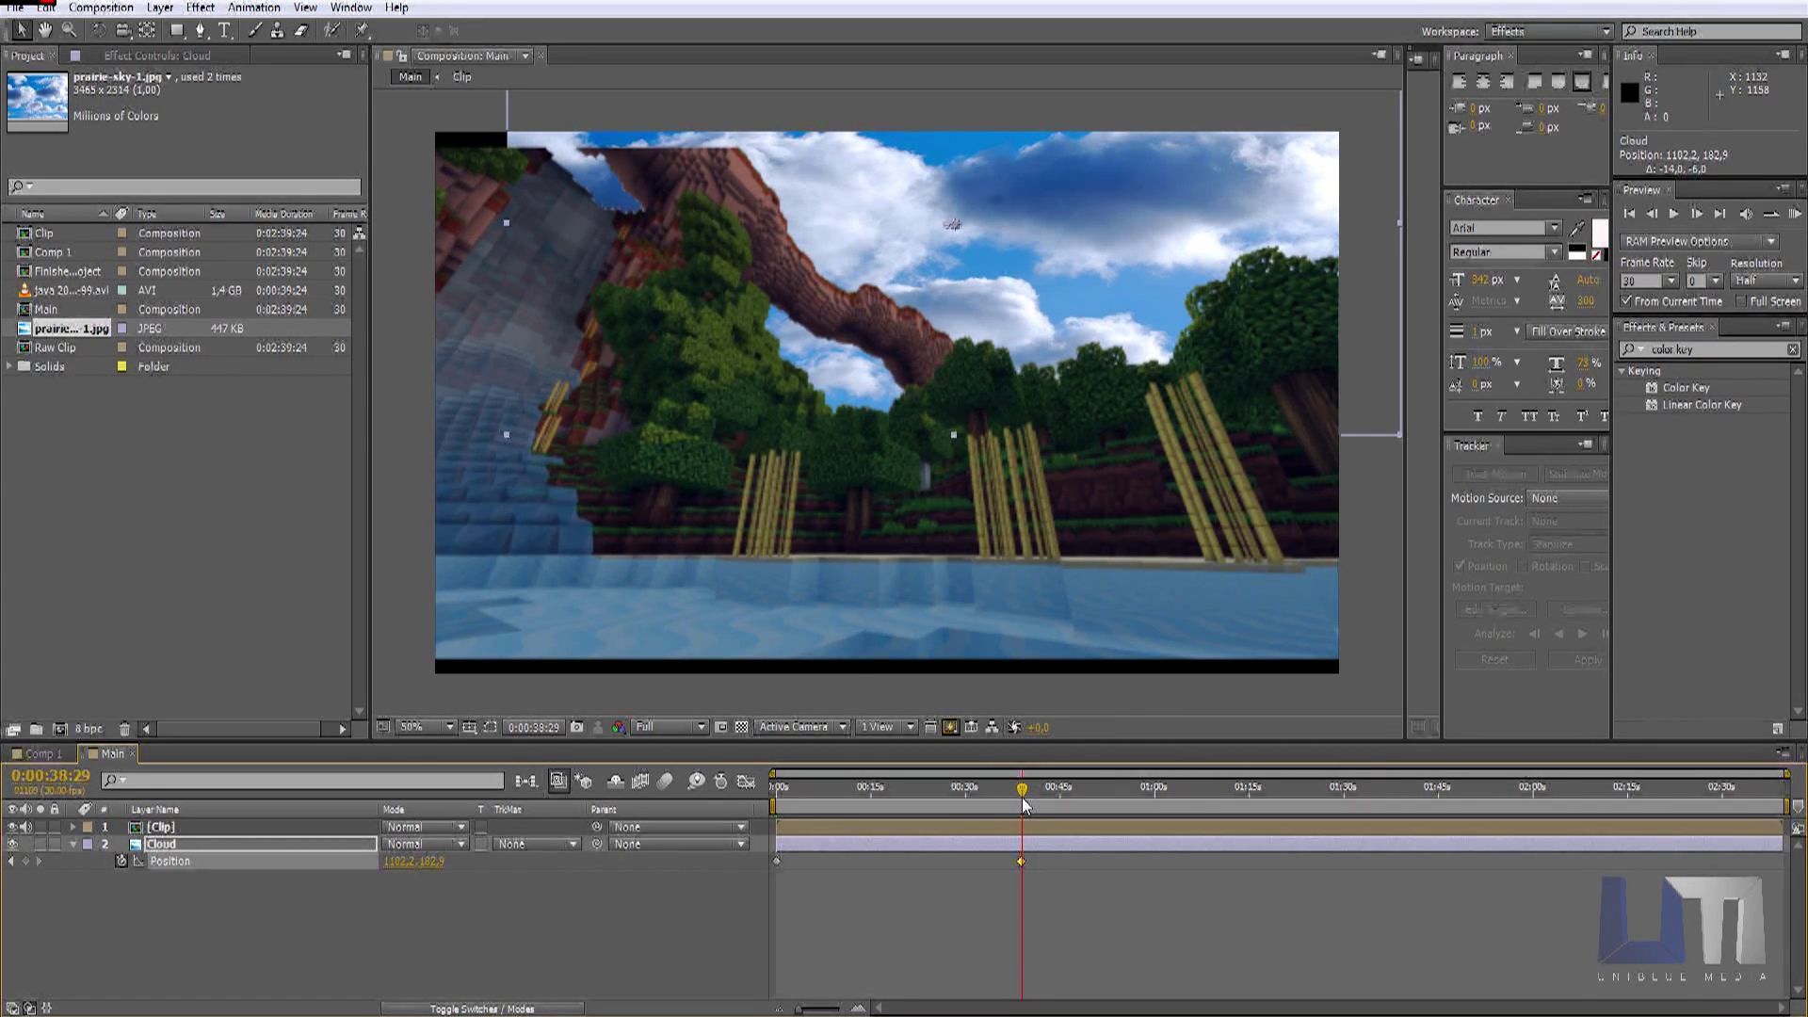
{"action": "mouse_move", "coordinate": [284, 947]}
{"action": "left_mouse_down"}
{"action": "mouse_move", "coordinate": [141, 822]}
{"action": "mouse_move", "coordinate": [150, 857]}
{"action": "left_mouse_up"}
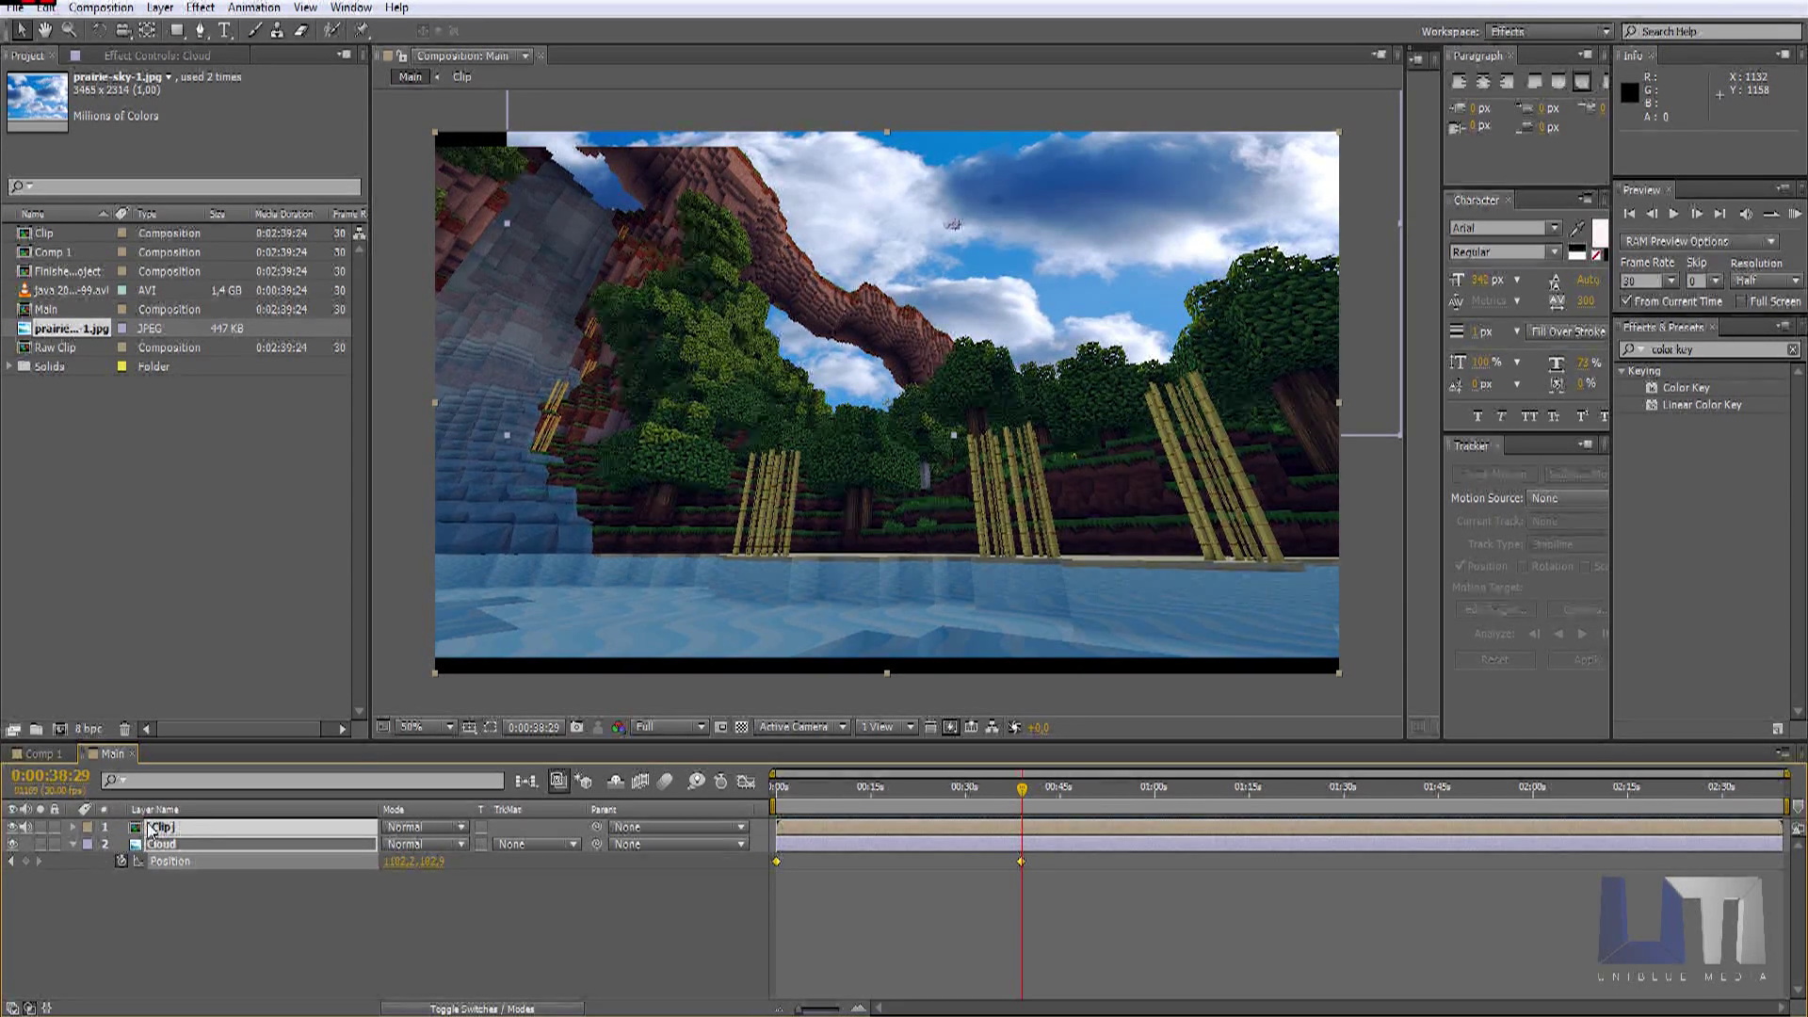
{"action": "key", "text": "ctrl+shift+d"}
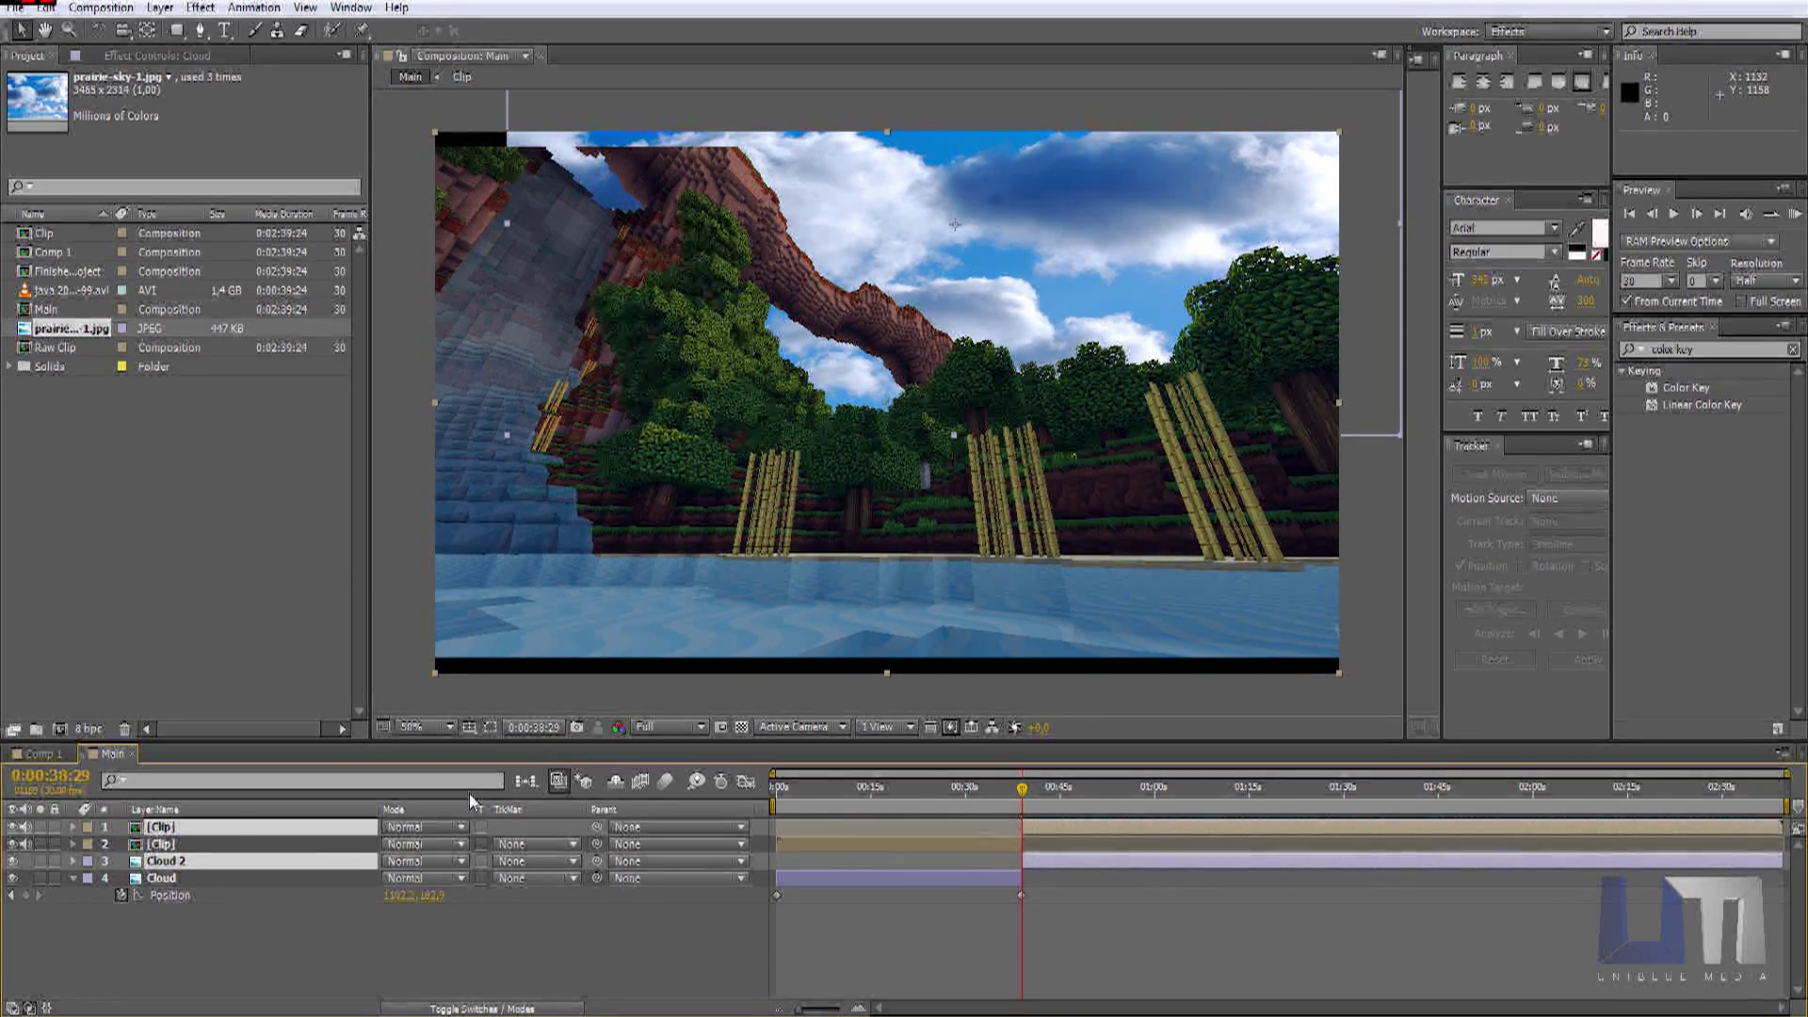
{"action": "key", "text": "ctrl+z"}
{"action": "left_click", "coordinate": [1009, 786]}
{"action": "left_click_drag", "start_coordinate": [1009, 784], "coordinate": [835, 802]}
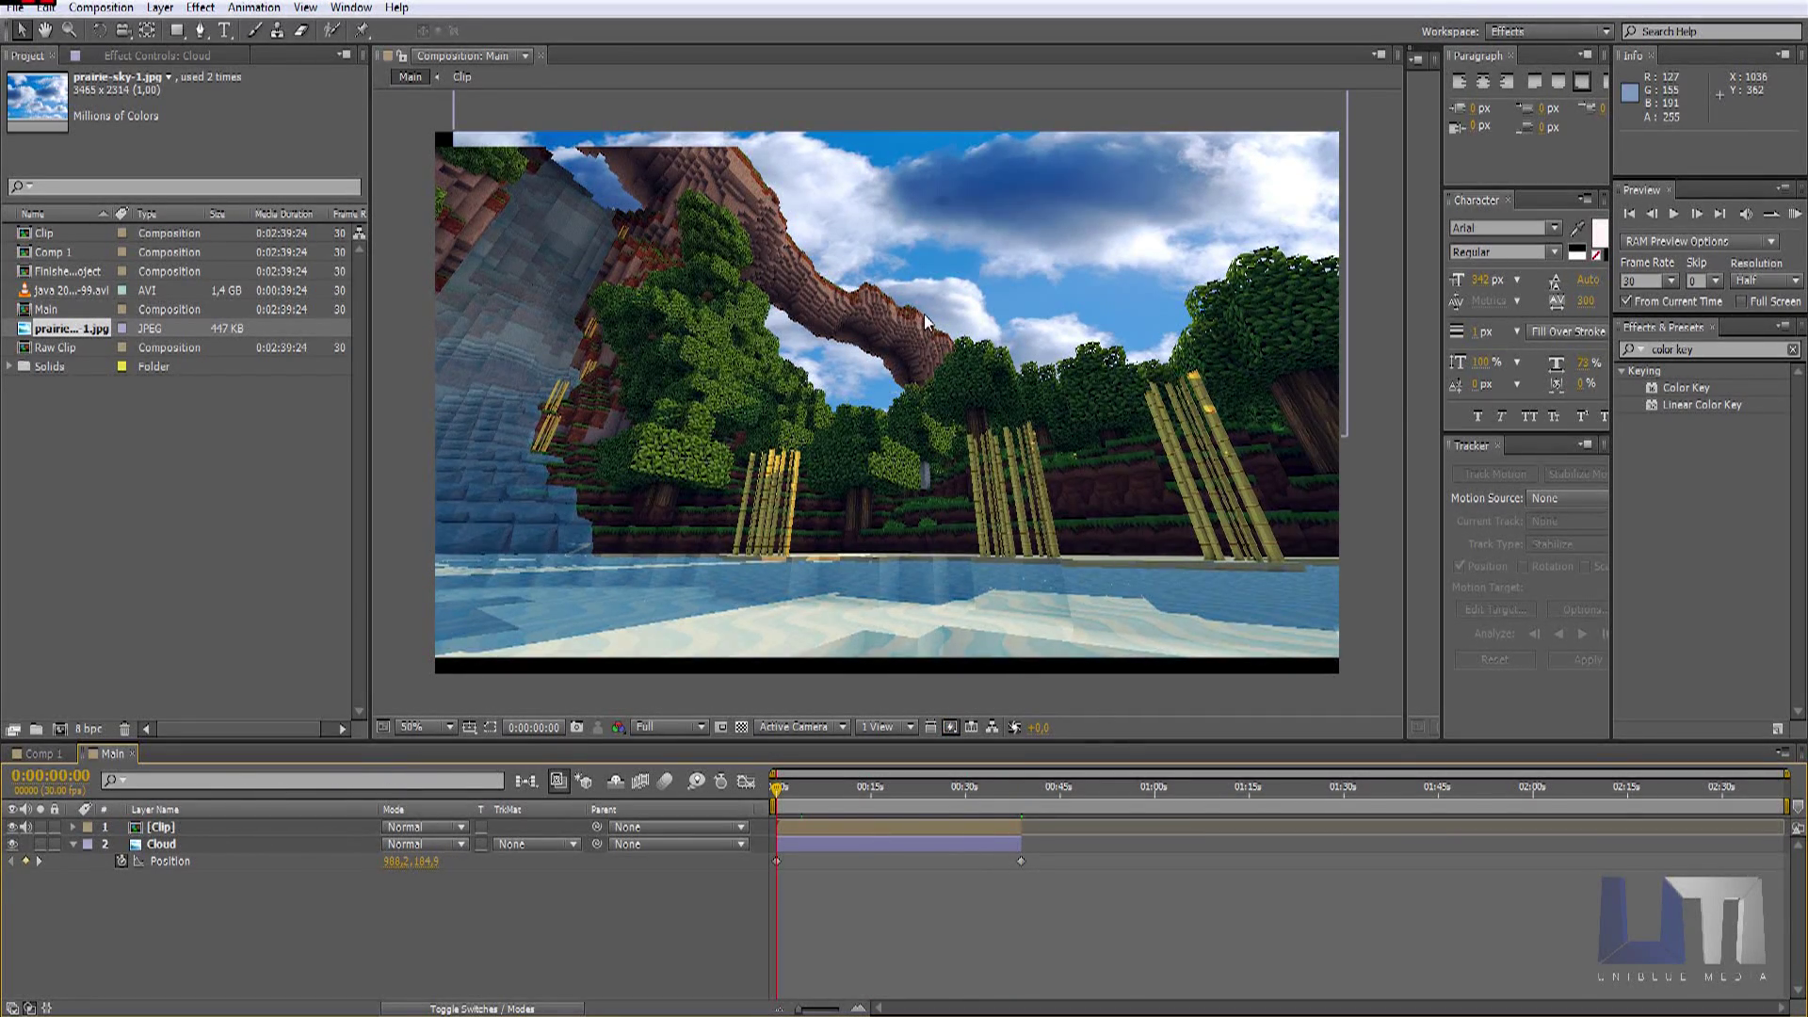
Step: Create a black 1920 x 1080 px solid layer named Flare in the Main composition
{"action": "left_click", "coordinate": [66, 436]}
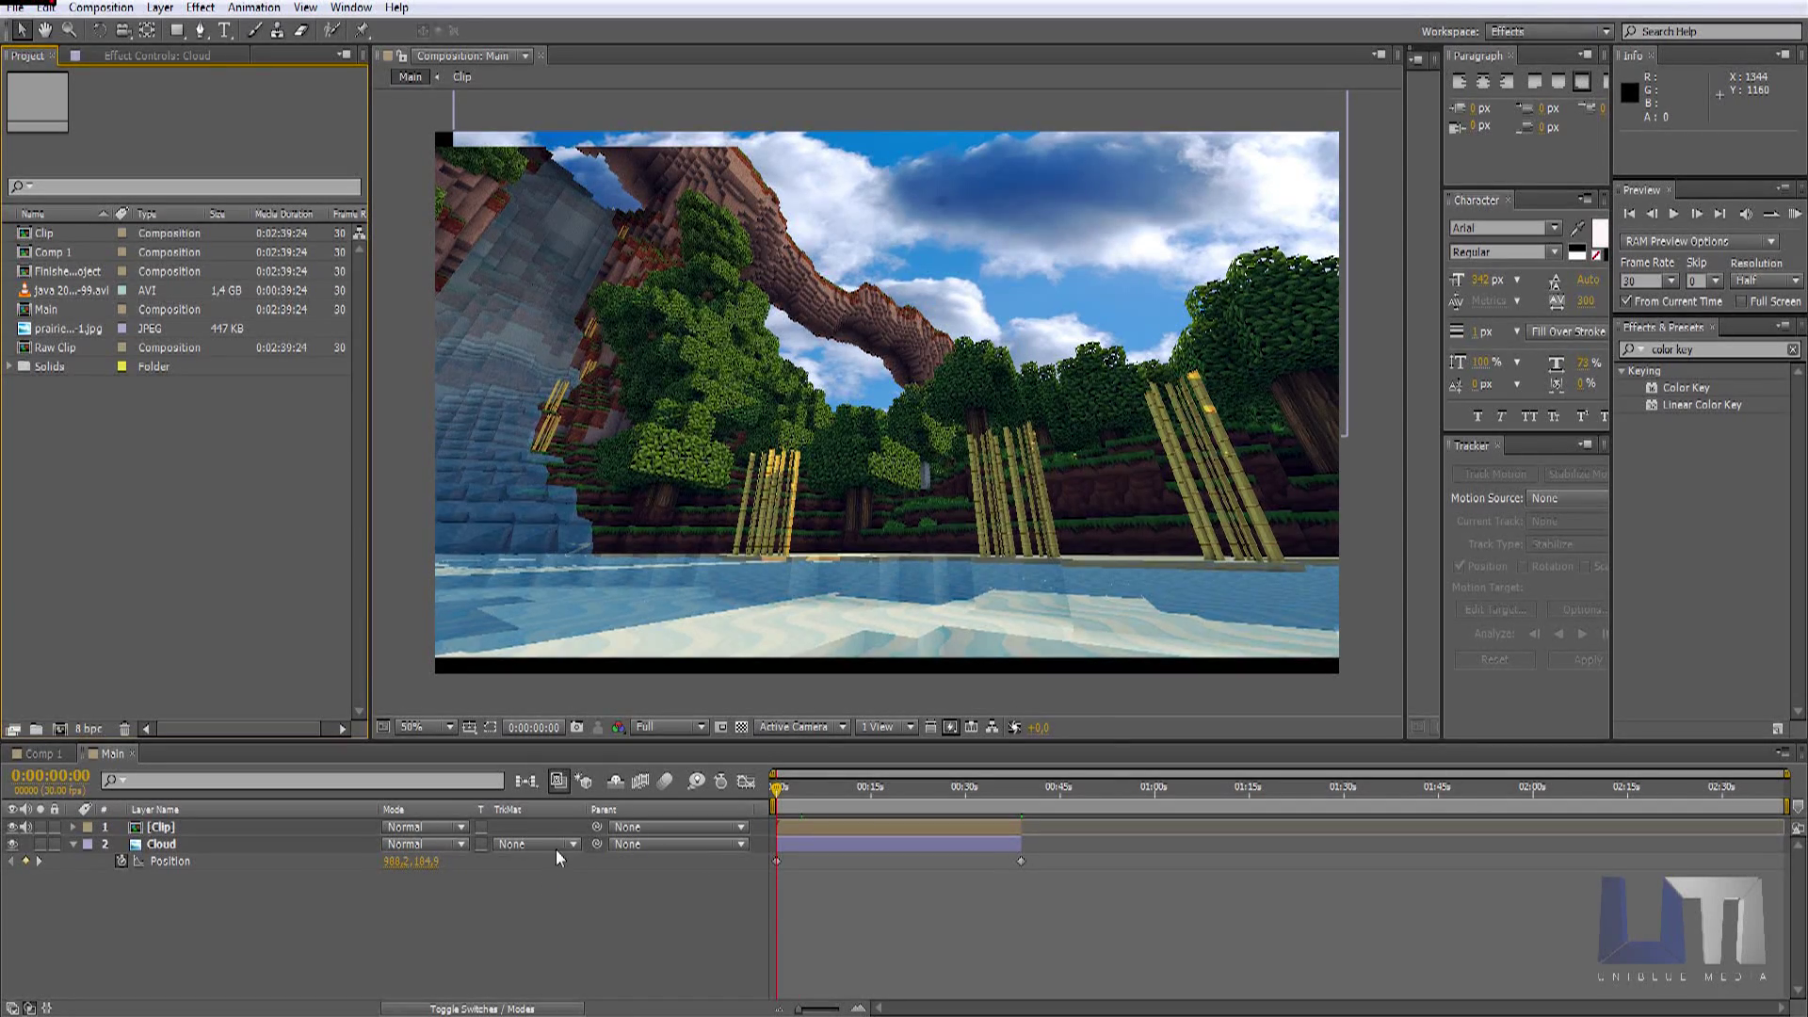
{"action": "left_click", "coordinate": [160, 8]}
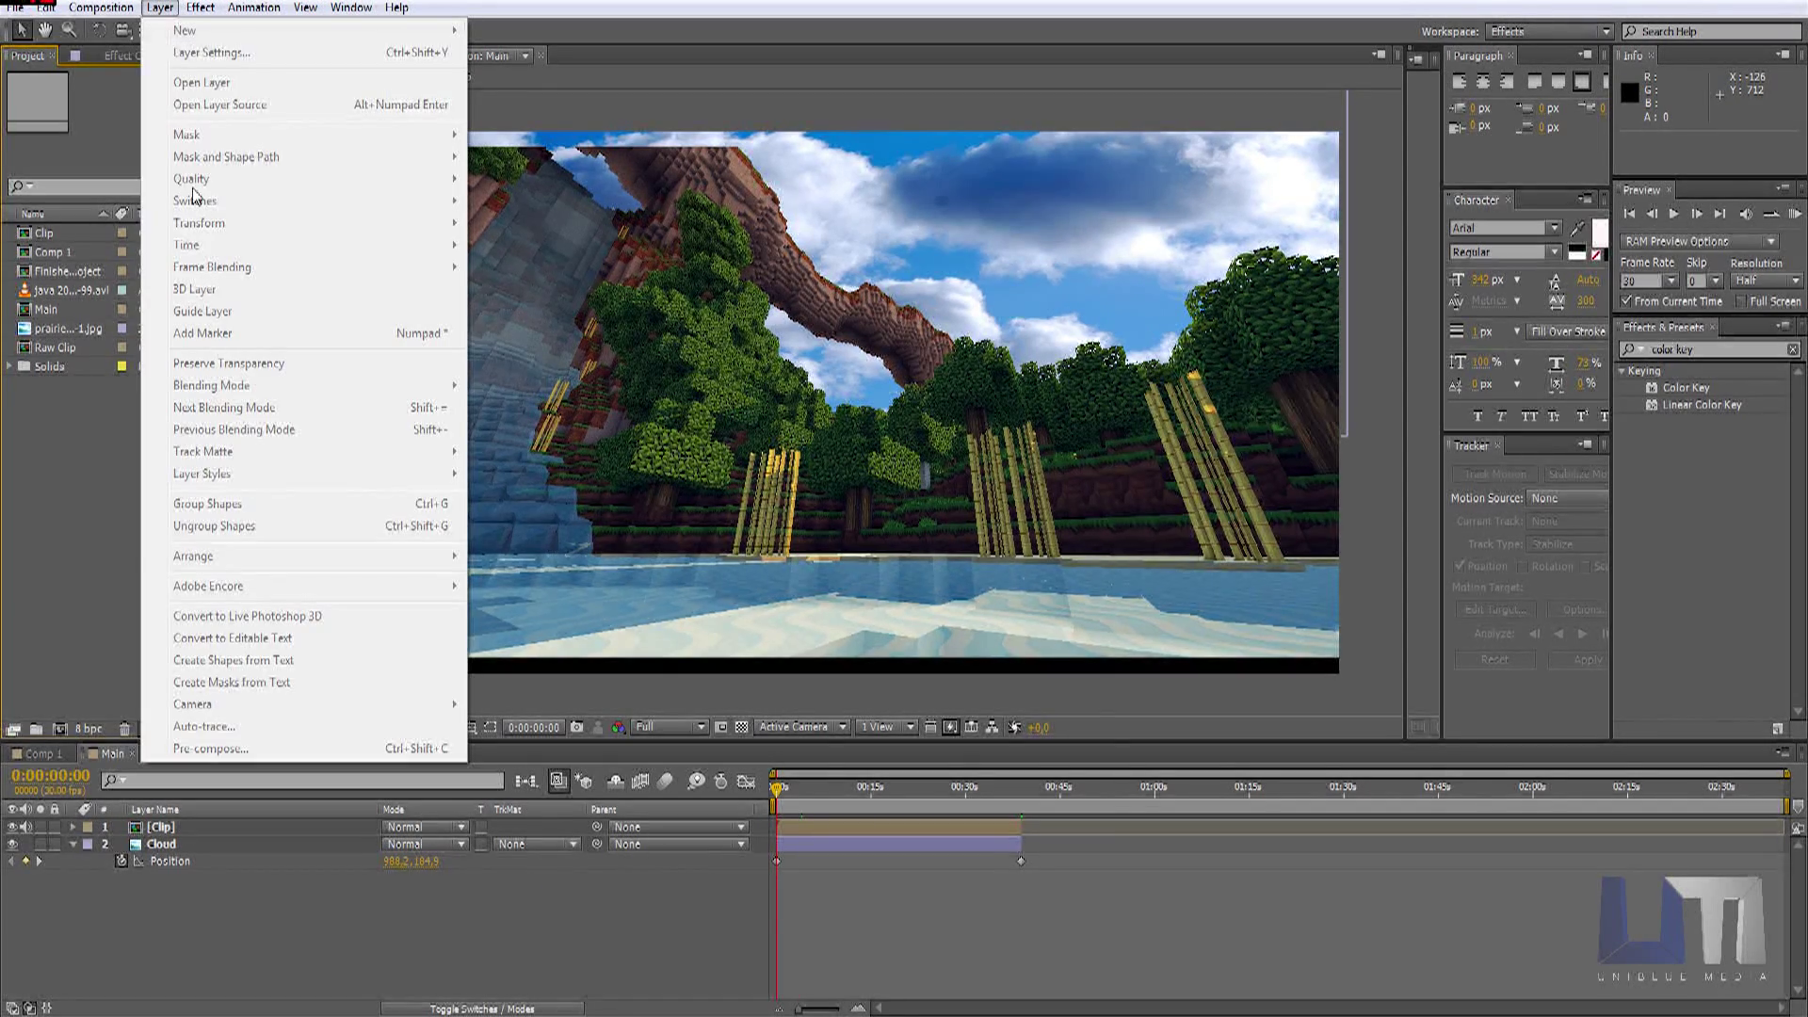
{"action": "left_click", "coordinate": [153, 10]}
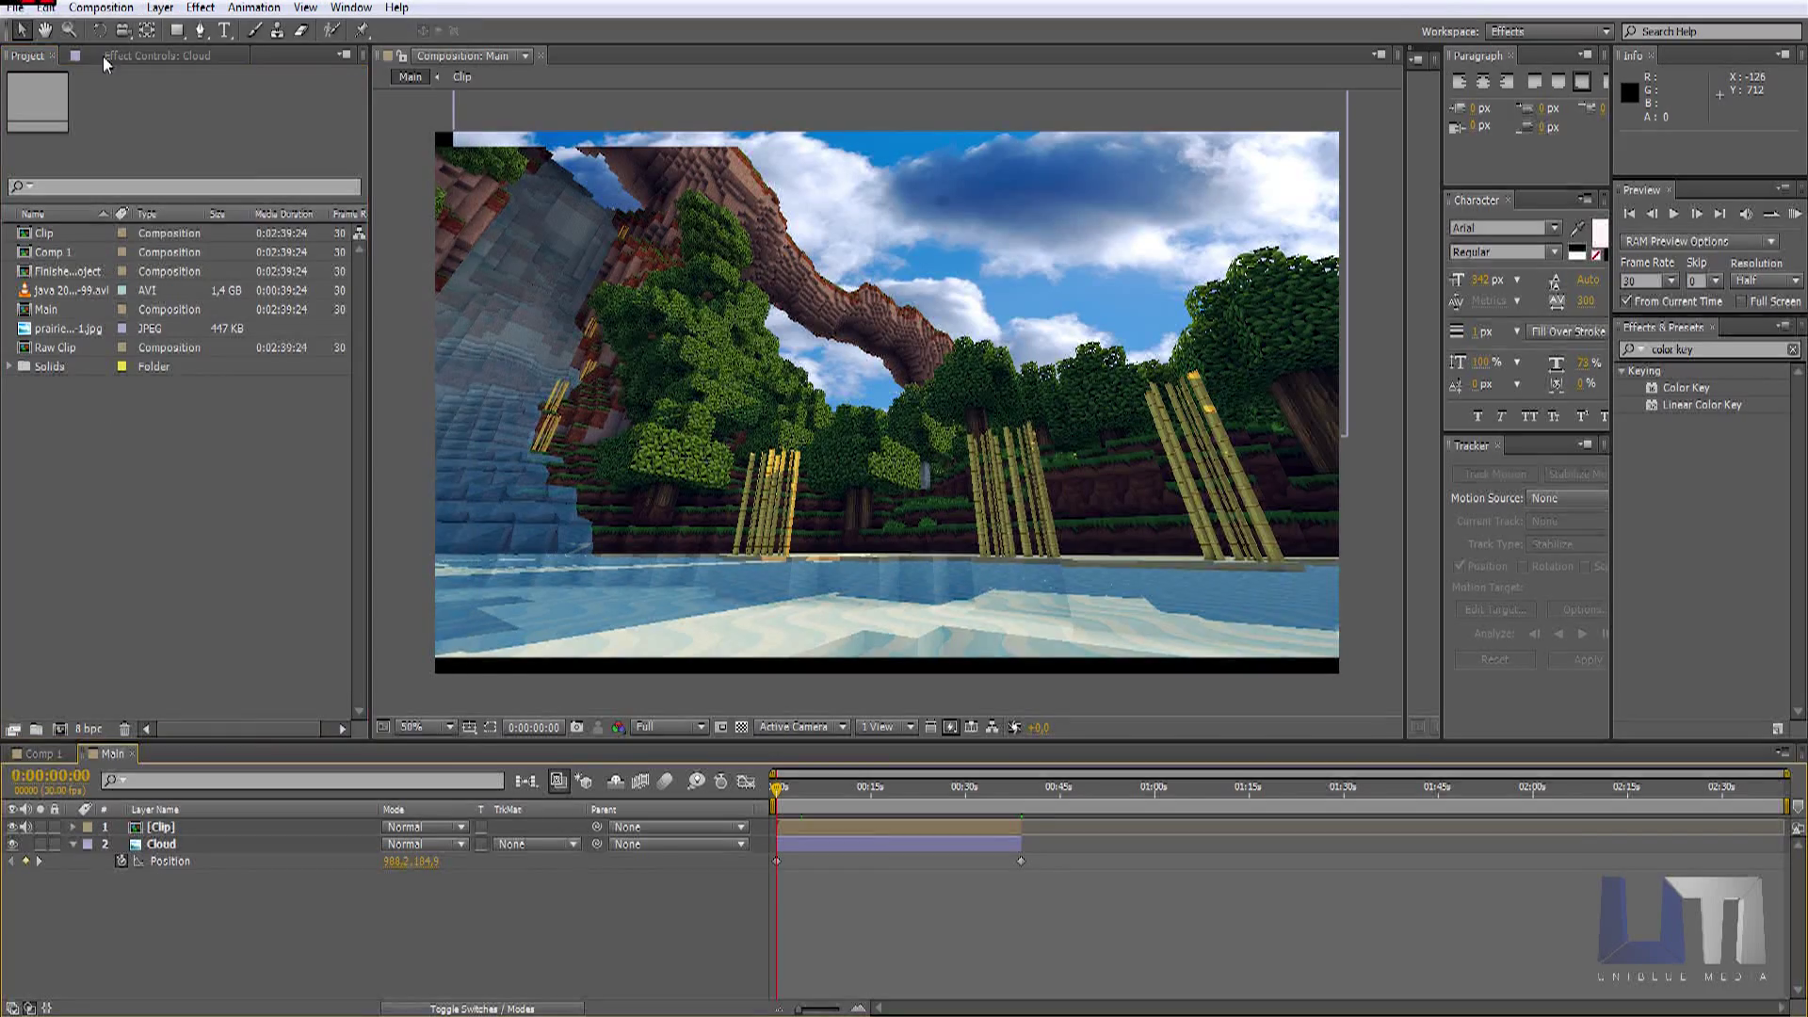
{"action": "left_click", "coordinate": [153, 11]}
{"action": "mouse_move", "coordinate": [235, 30]}
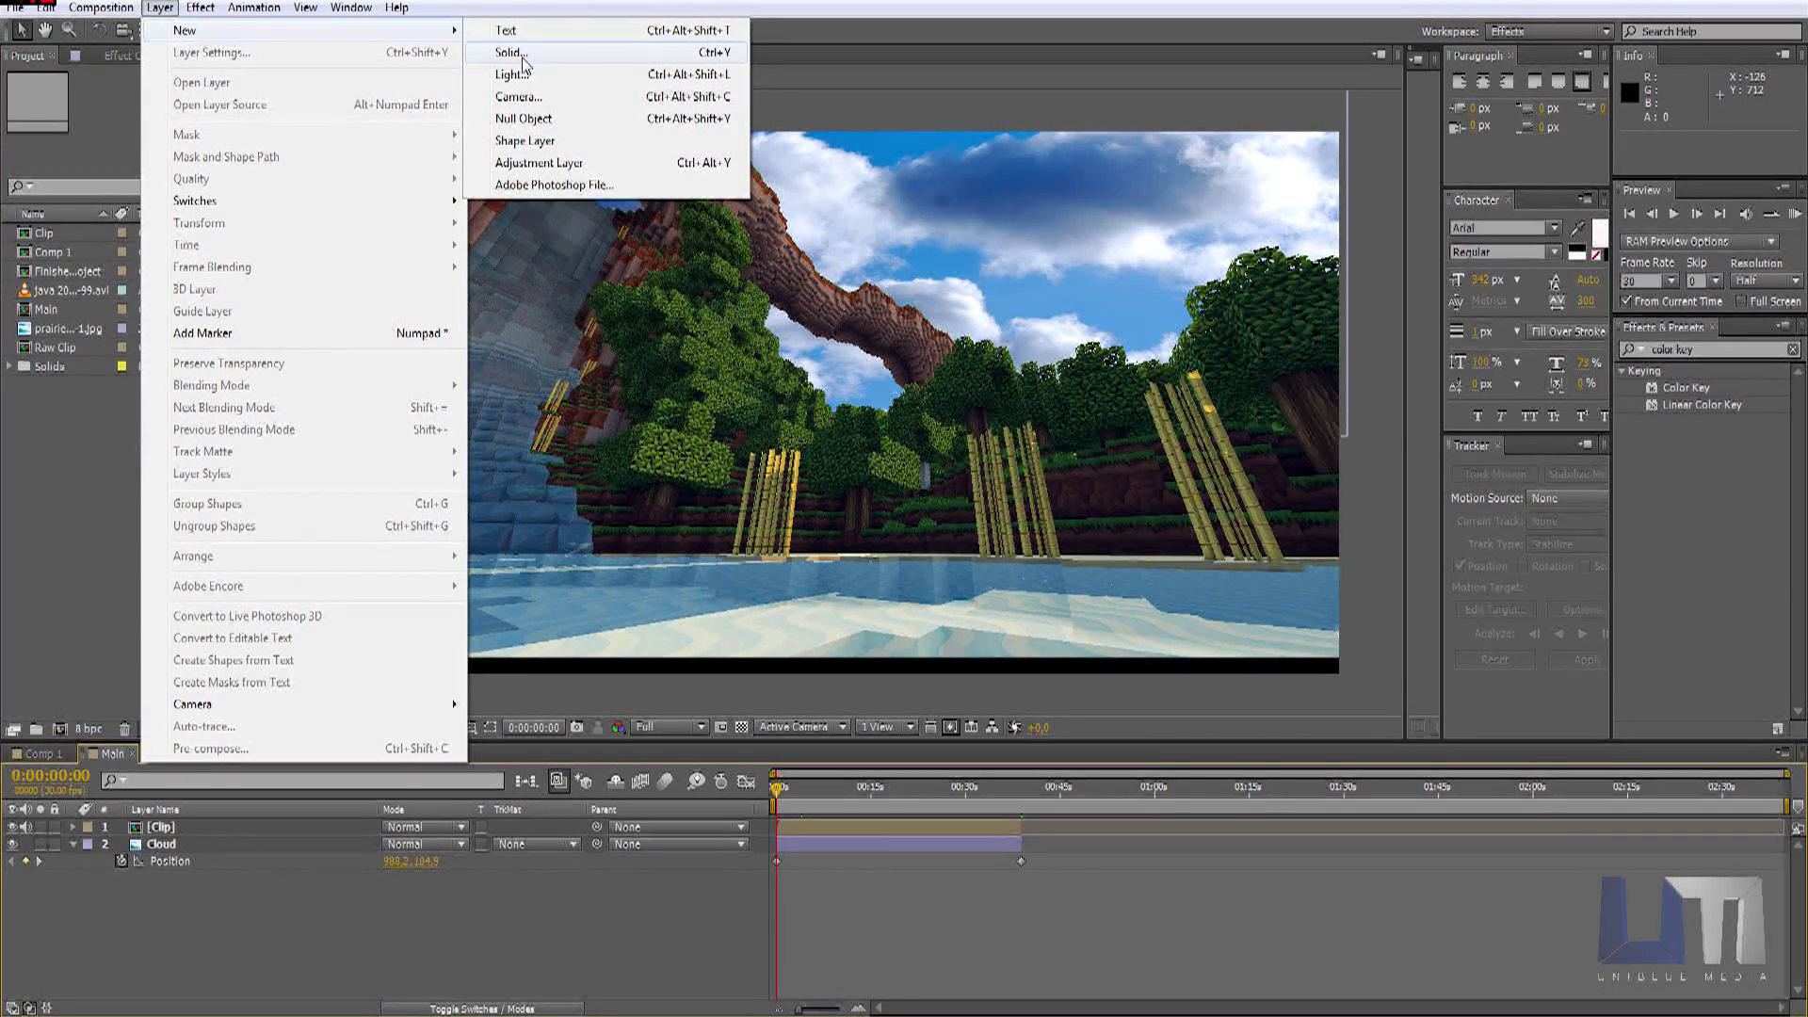
{"action": "left_click", "coordinate": [110, 947]}
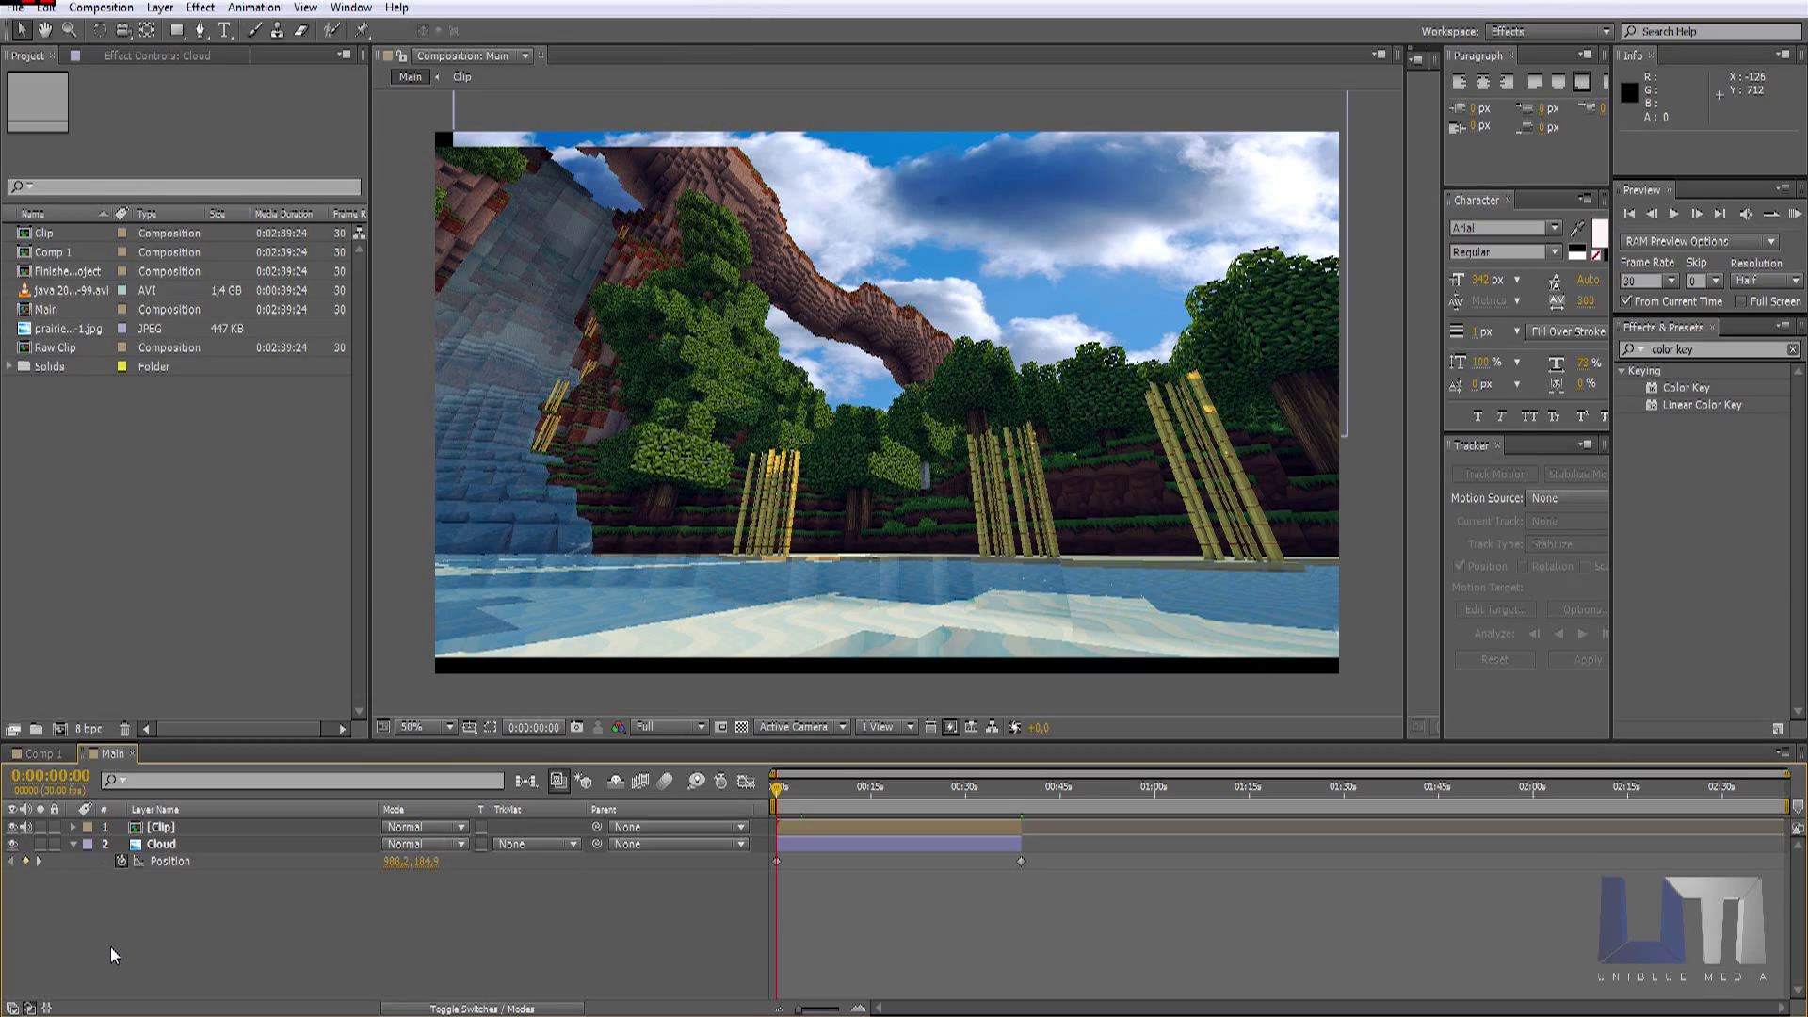
{"action": "key", "text": "ctrl+y"}
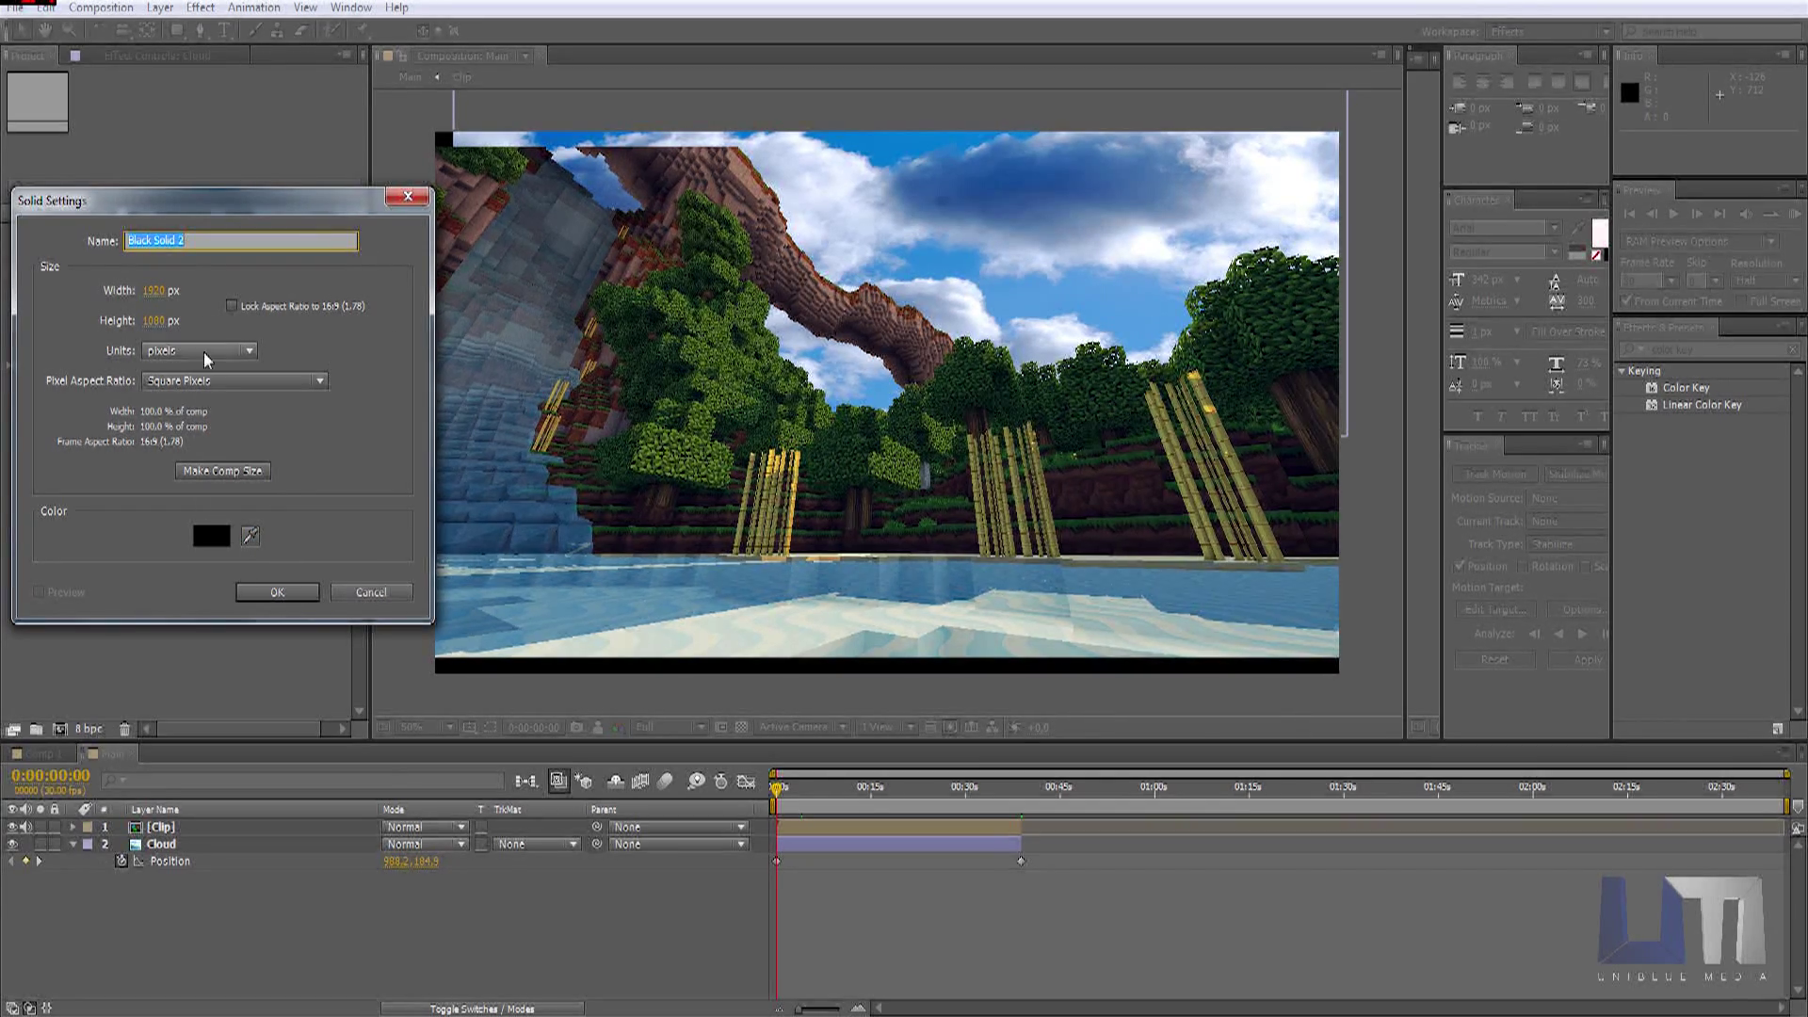
{"action": "type", "text": "Flare"}
{"action": "left_click", "coordinate": [276, 598]}
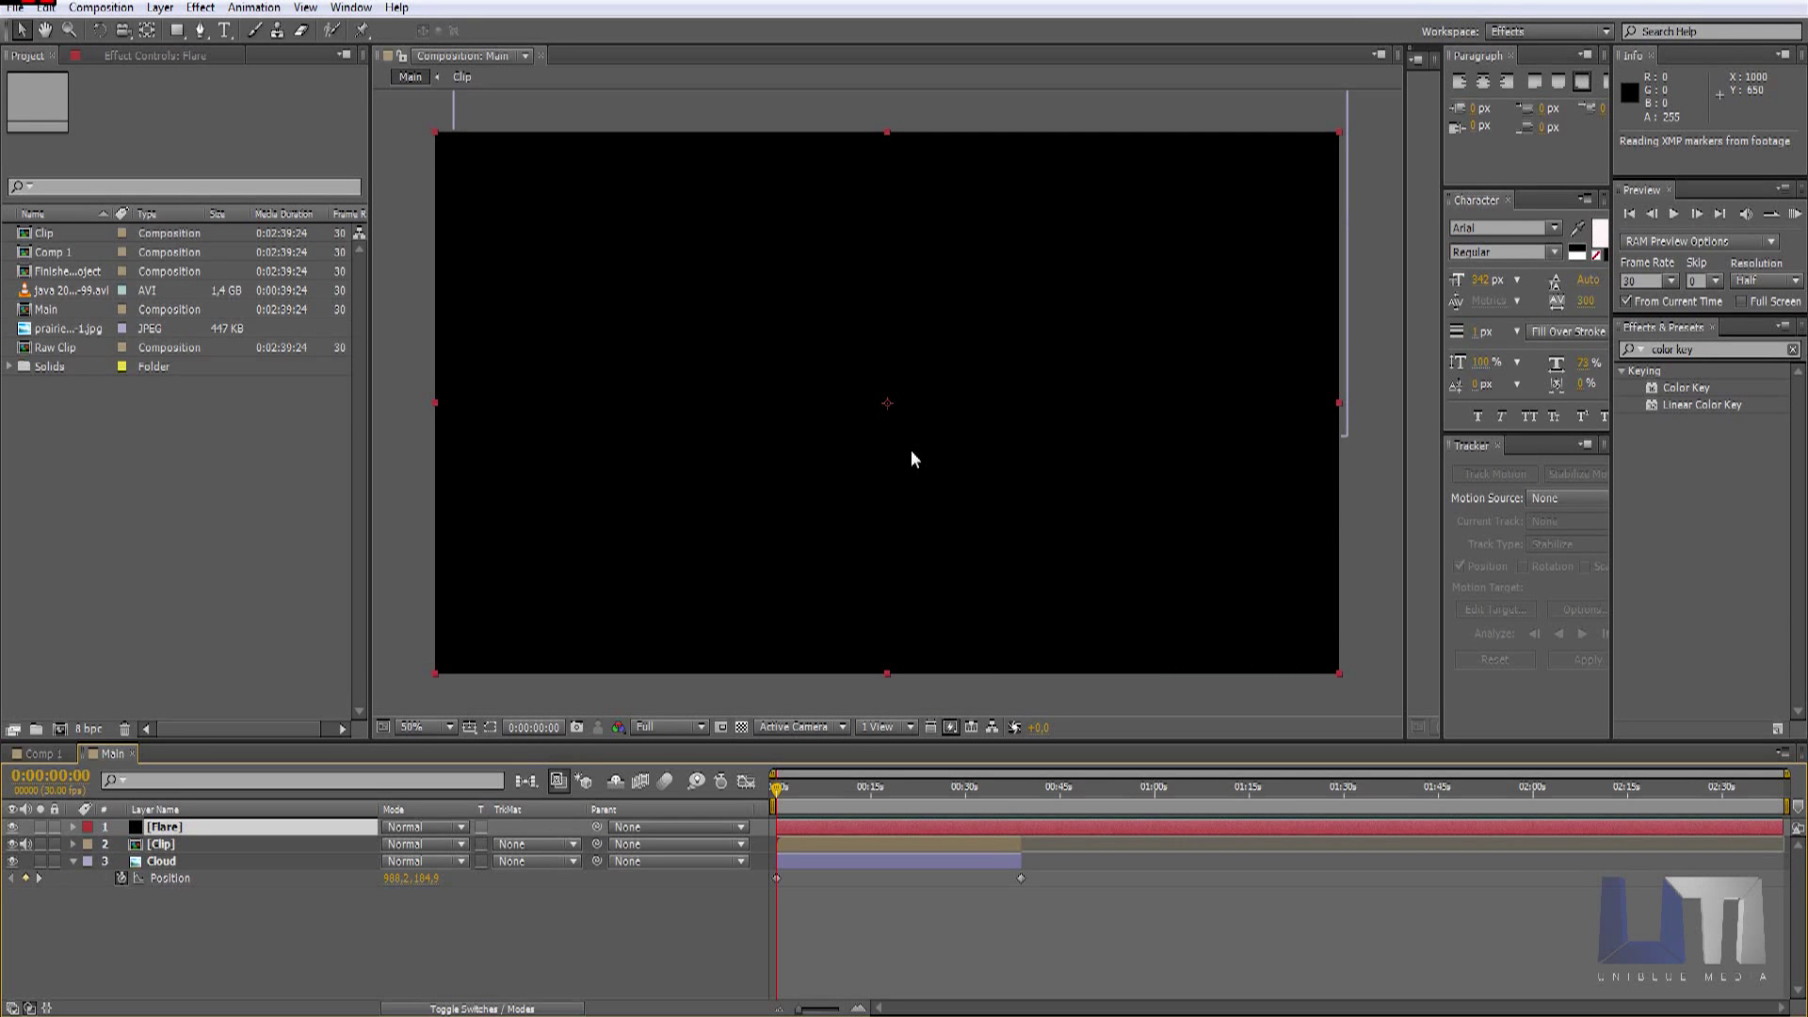
Step: Search the effects and presets for "flare" and browse the available effect categories
{"action": "left_click", "coordinate": [1716, 344]}
{"action": "left_click_drag", "start_coordinate": [1700, 349], "coordinate": [1550, 363]}
{"action": "type", "text": "flare"}
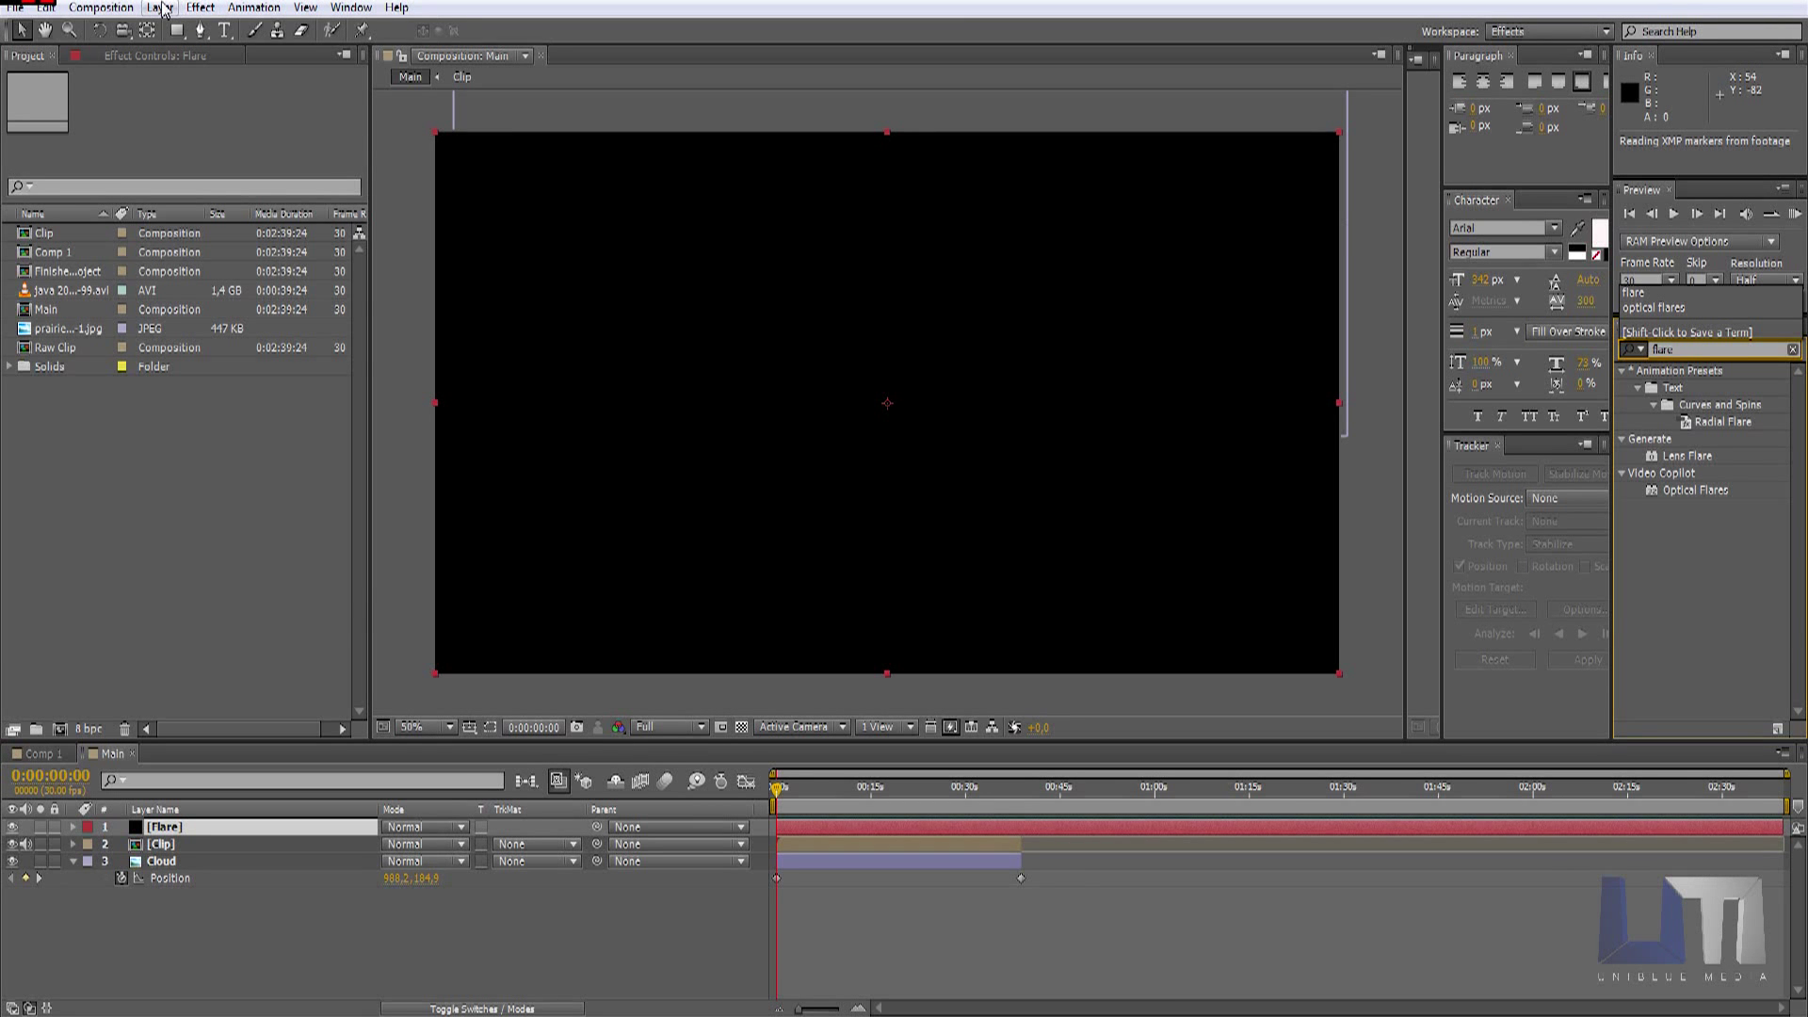
{"action": "left_click", "coordinate": [199, 8]}
{"action": "left_click", "coordinate": [190, 1006]}
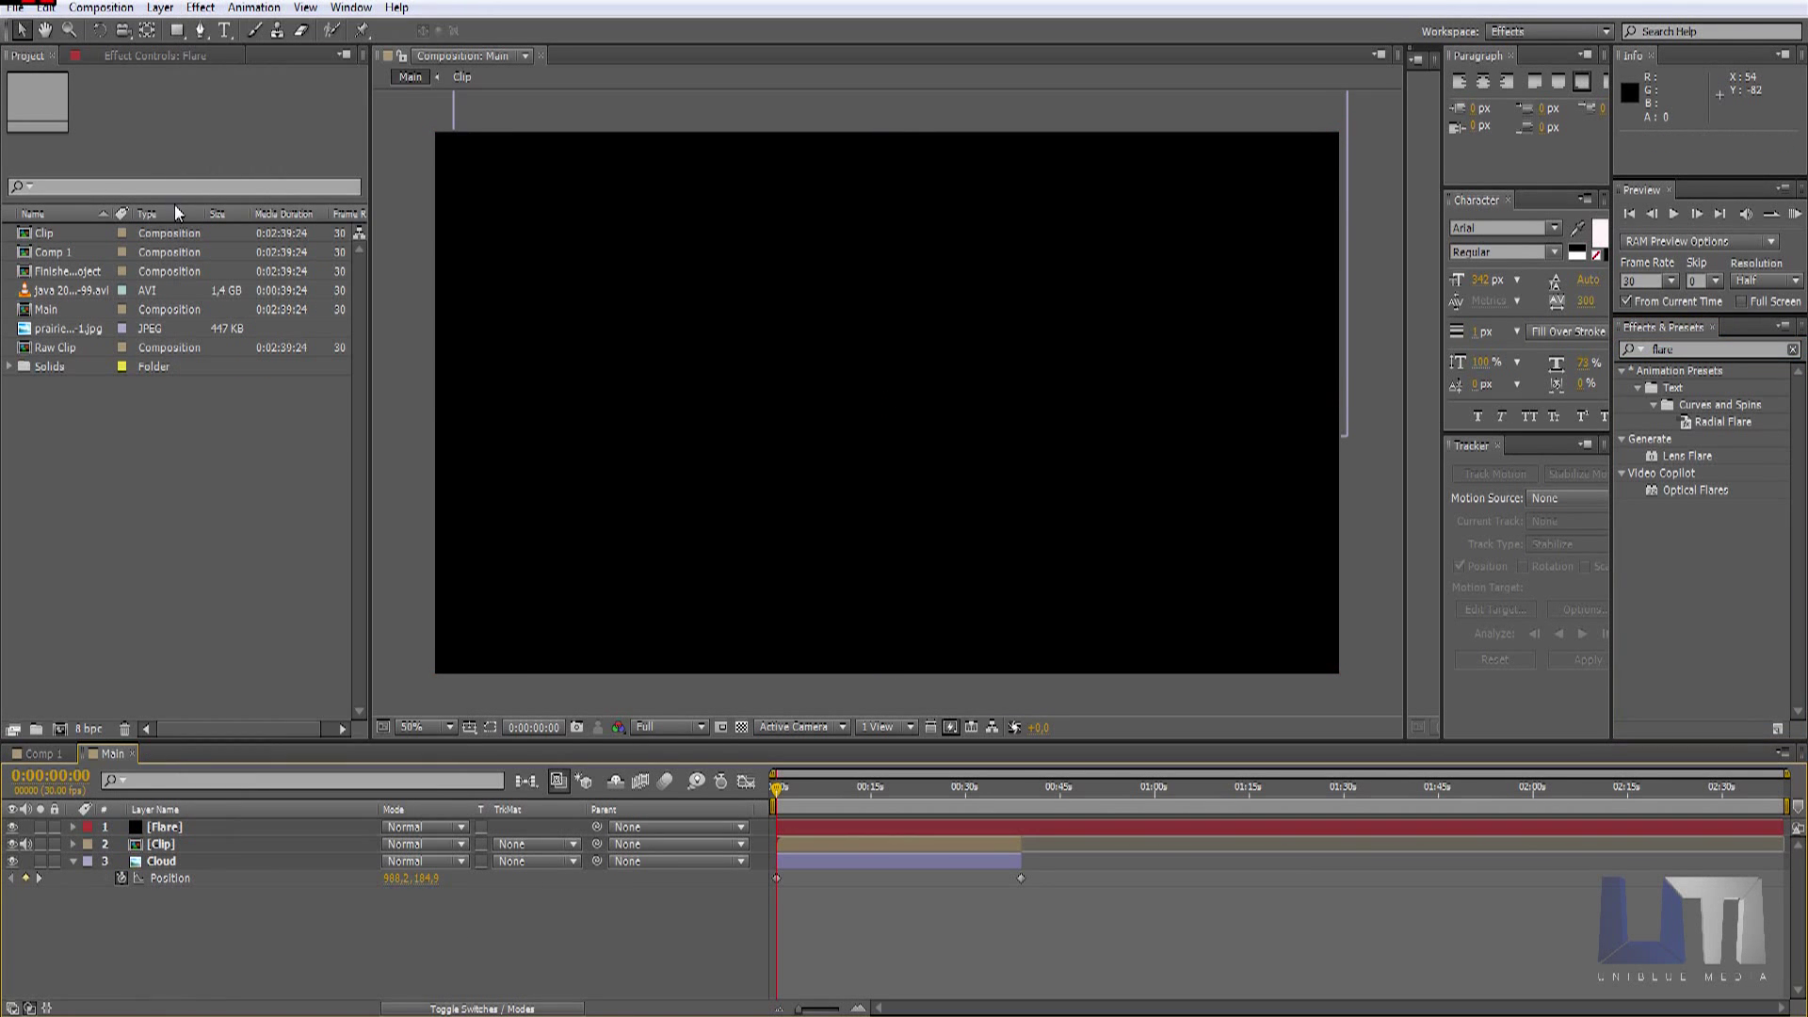
{"action": "left_click", "coordinate": [200, 8]}
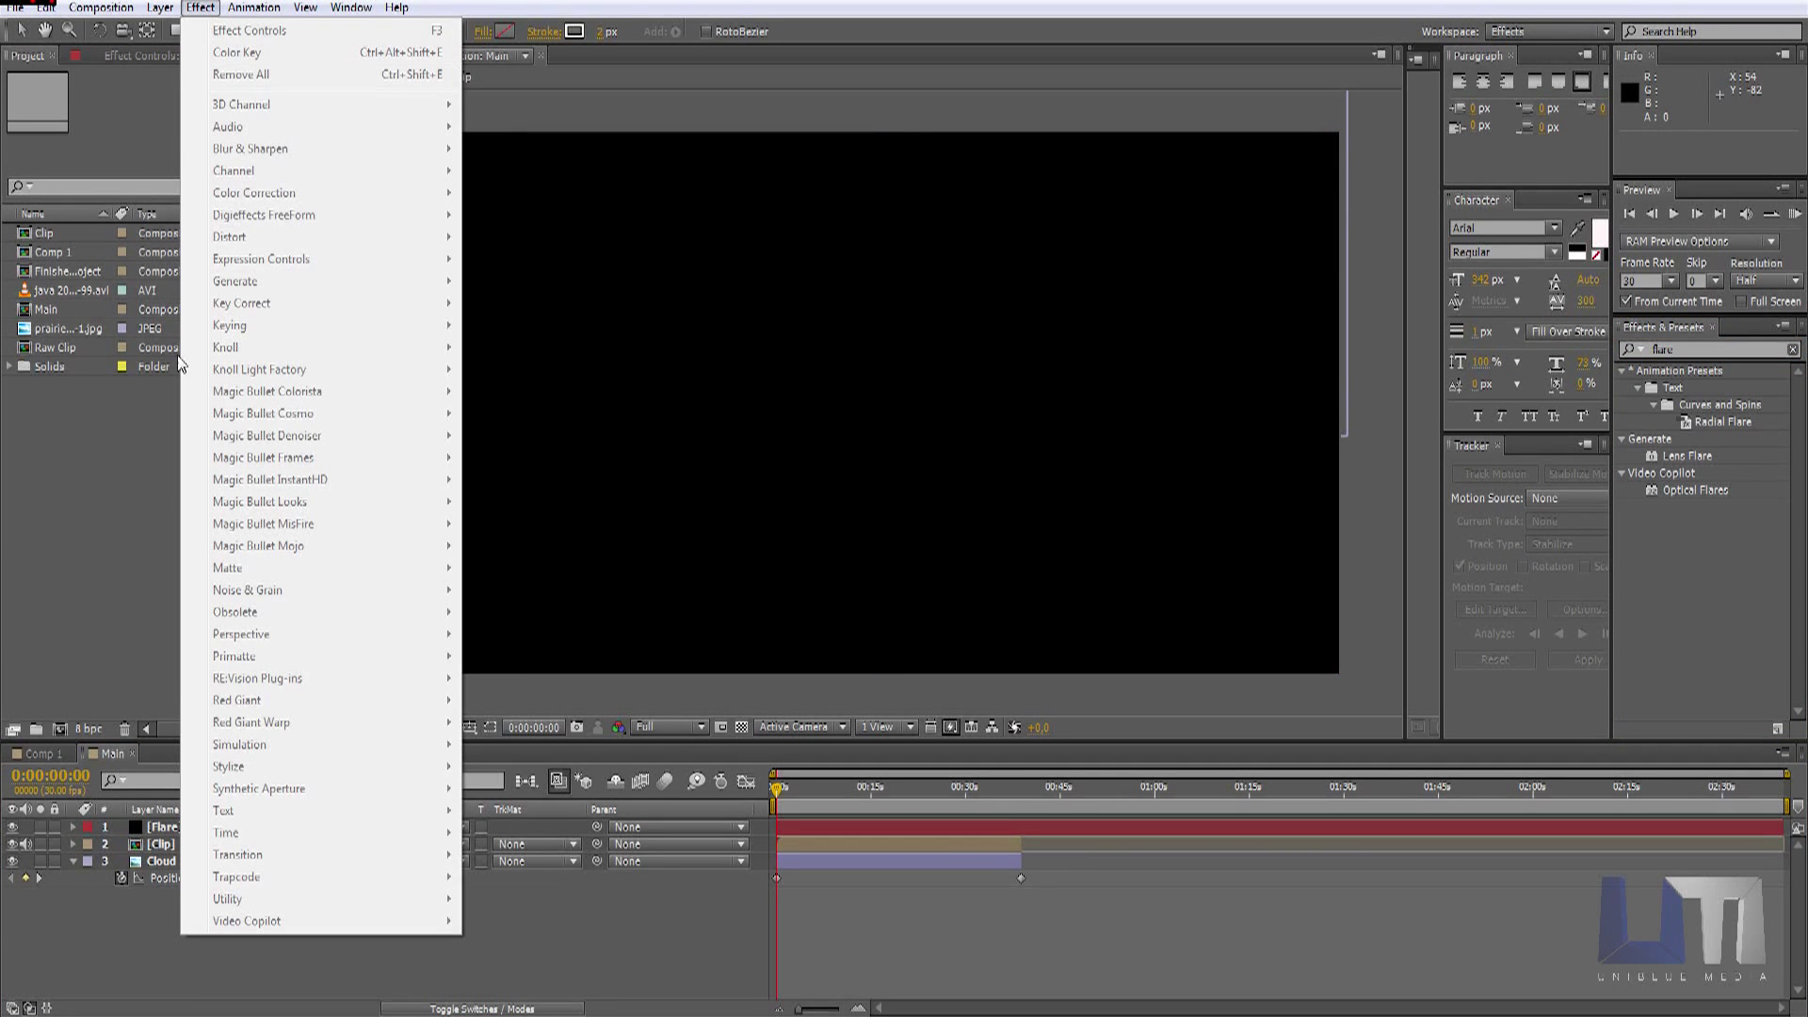
Step: Select the Flare layer, then detach the Tools panel into a floating window and close it
{"action": "left_click", "coordinate": [162, 828]}
{"action": "left_click_drag", "start_coordinate": [9, 31], "coordinate": [17, 31]}
{"action": "double_click", "coordinate": [500, 5]}
{"action": "double_click", "coordinate": [687, 31]}
{"action": "left_click_drag", "start_coordinate": [520, 5], "coordinate": [590, 91]}
{"action": "left_click_drag", "start_coordinate": [129, 93], "coordinate": [375, 75]}
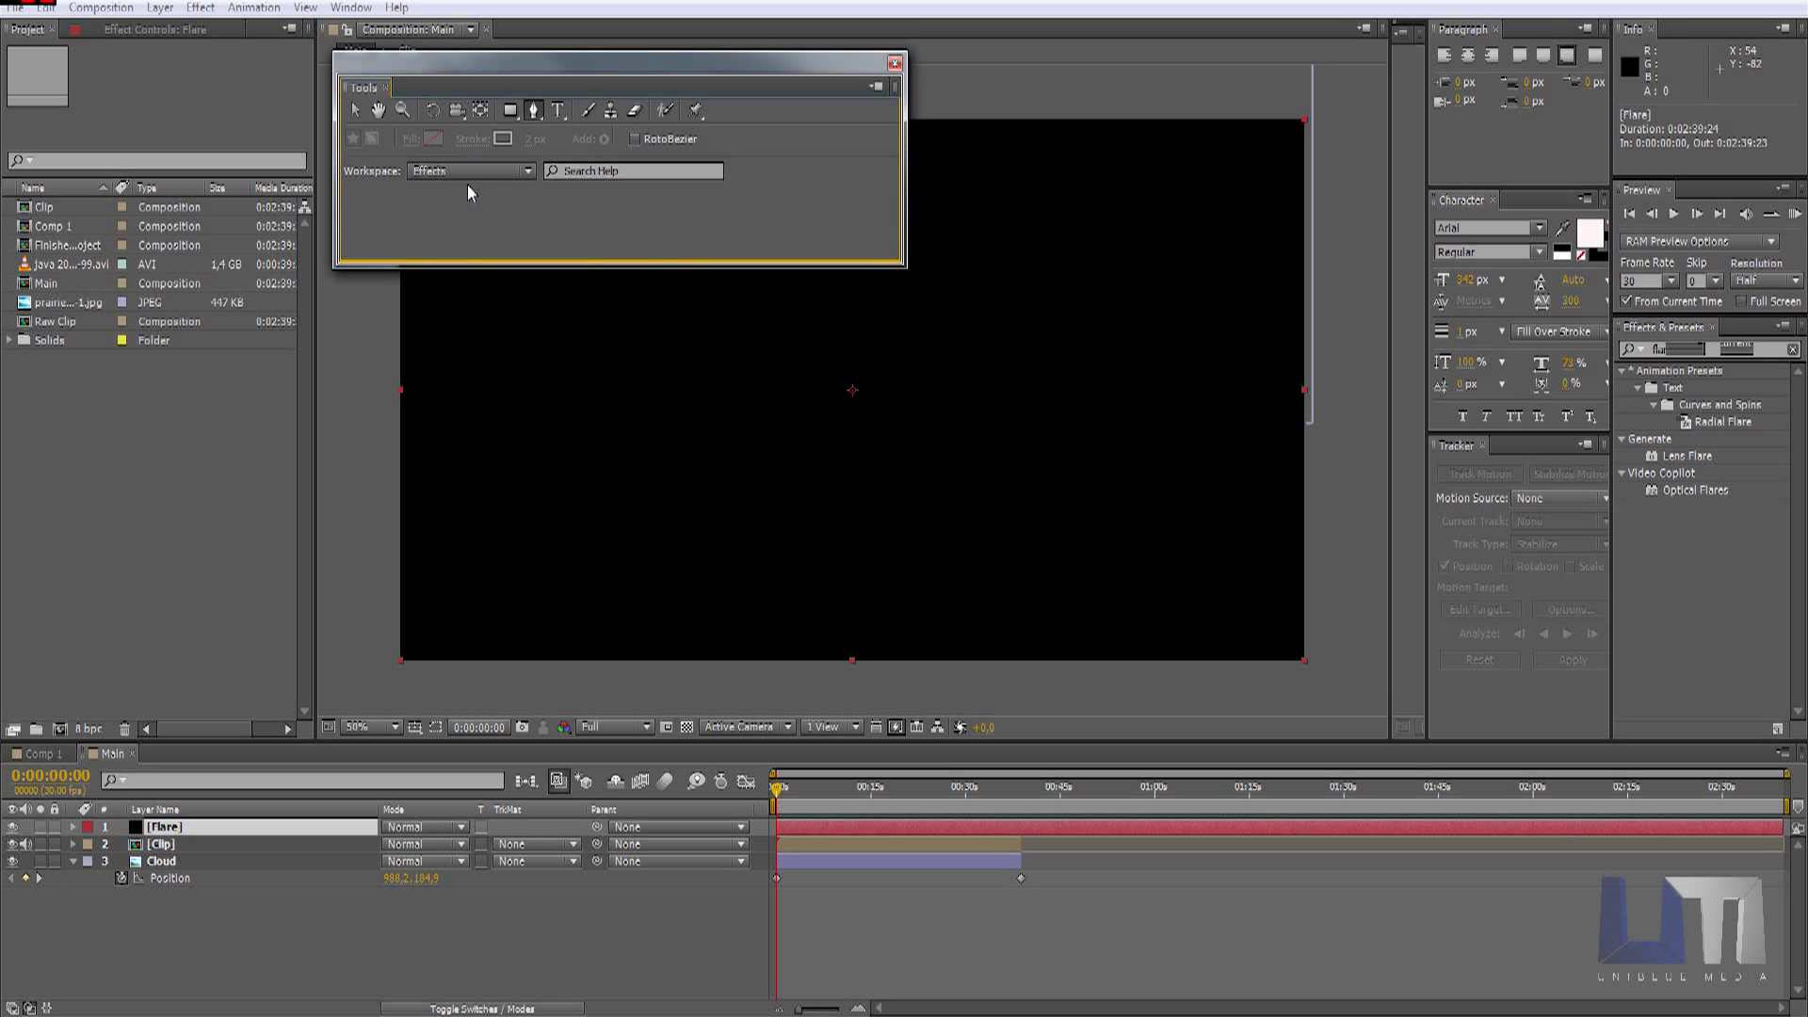
{"action": "left_click_drag", "start_coordinate": [419, 83], "coordinate": [295, 117]}
{"action": "left_click", "coordinate": [821, 101]}
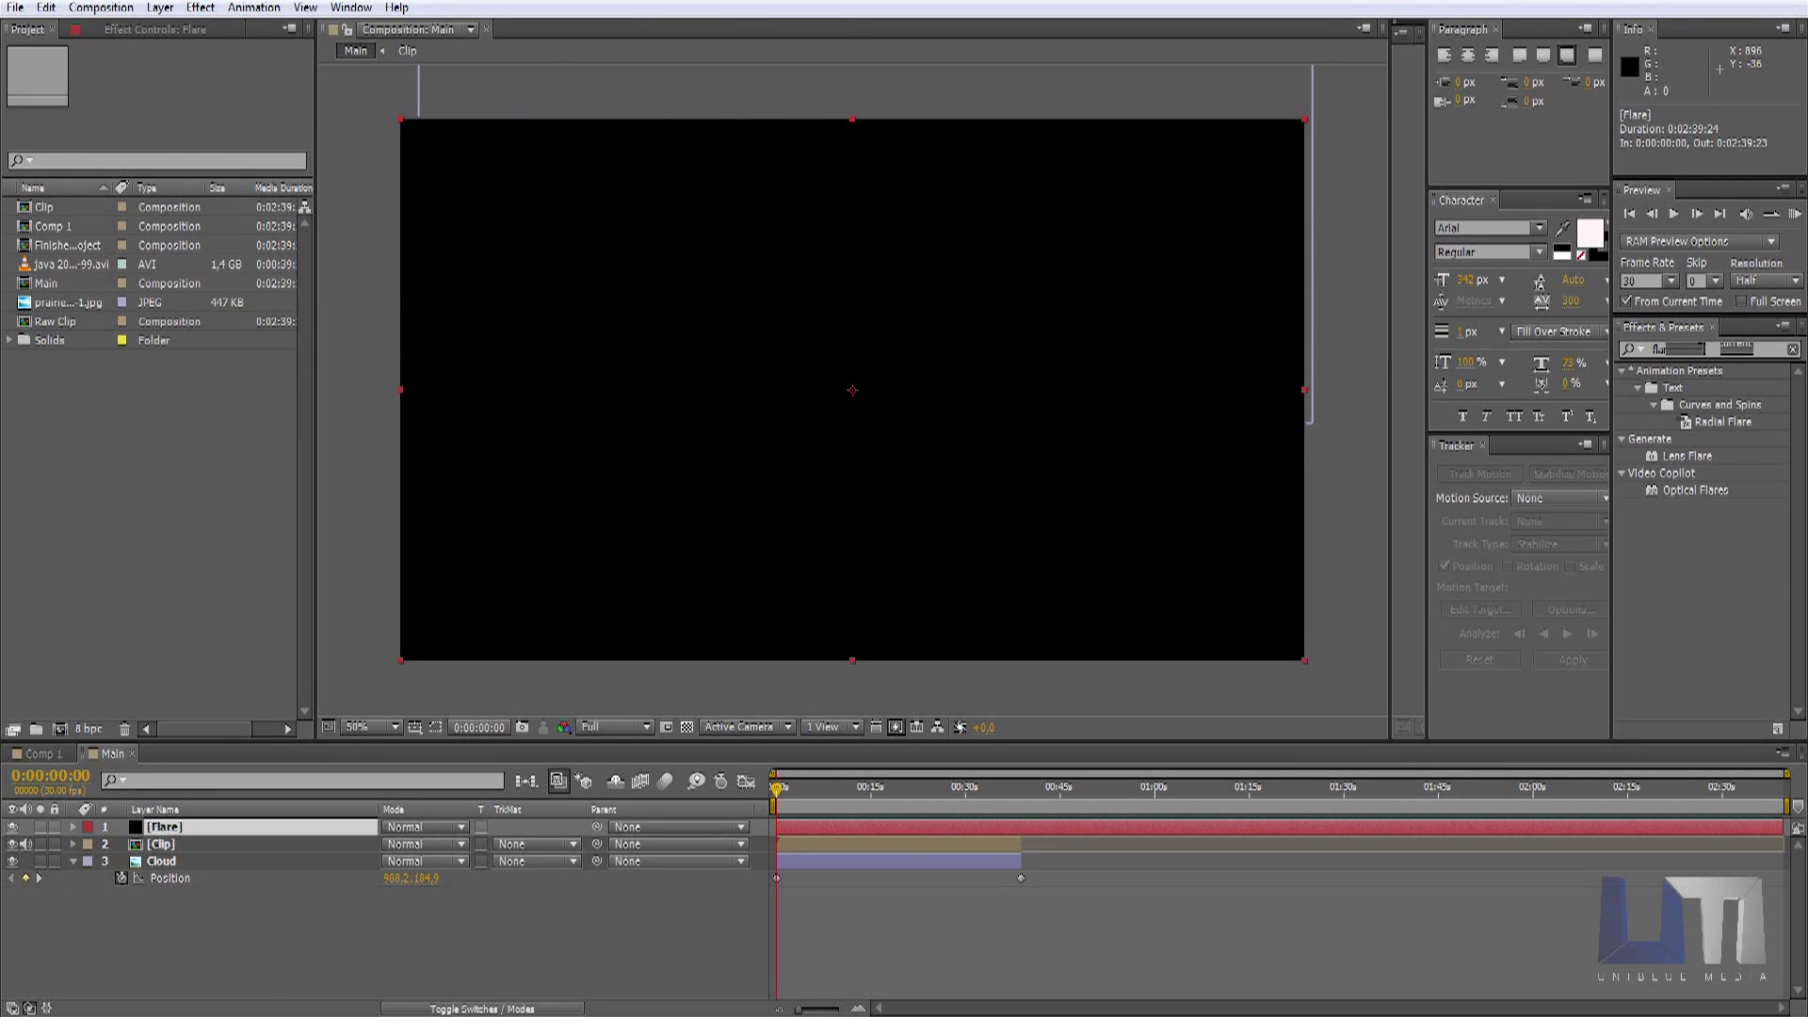
Step: Find the Lens Flare effect by searching for "flare" and apply it to the Flare solid
{"action": "left_click", "coordinate": [1459, 43]}
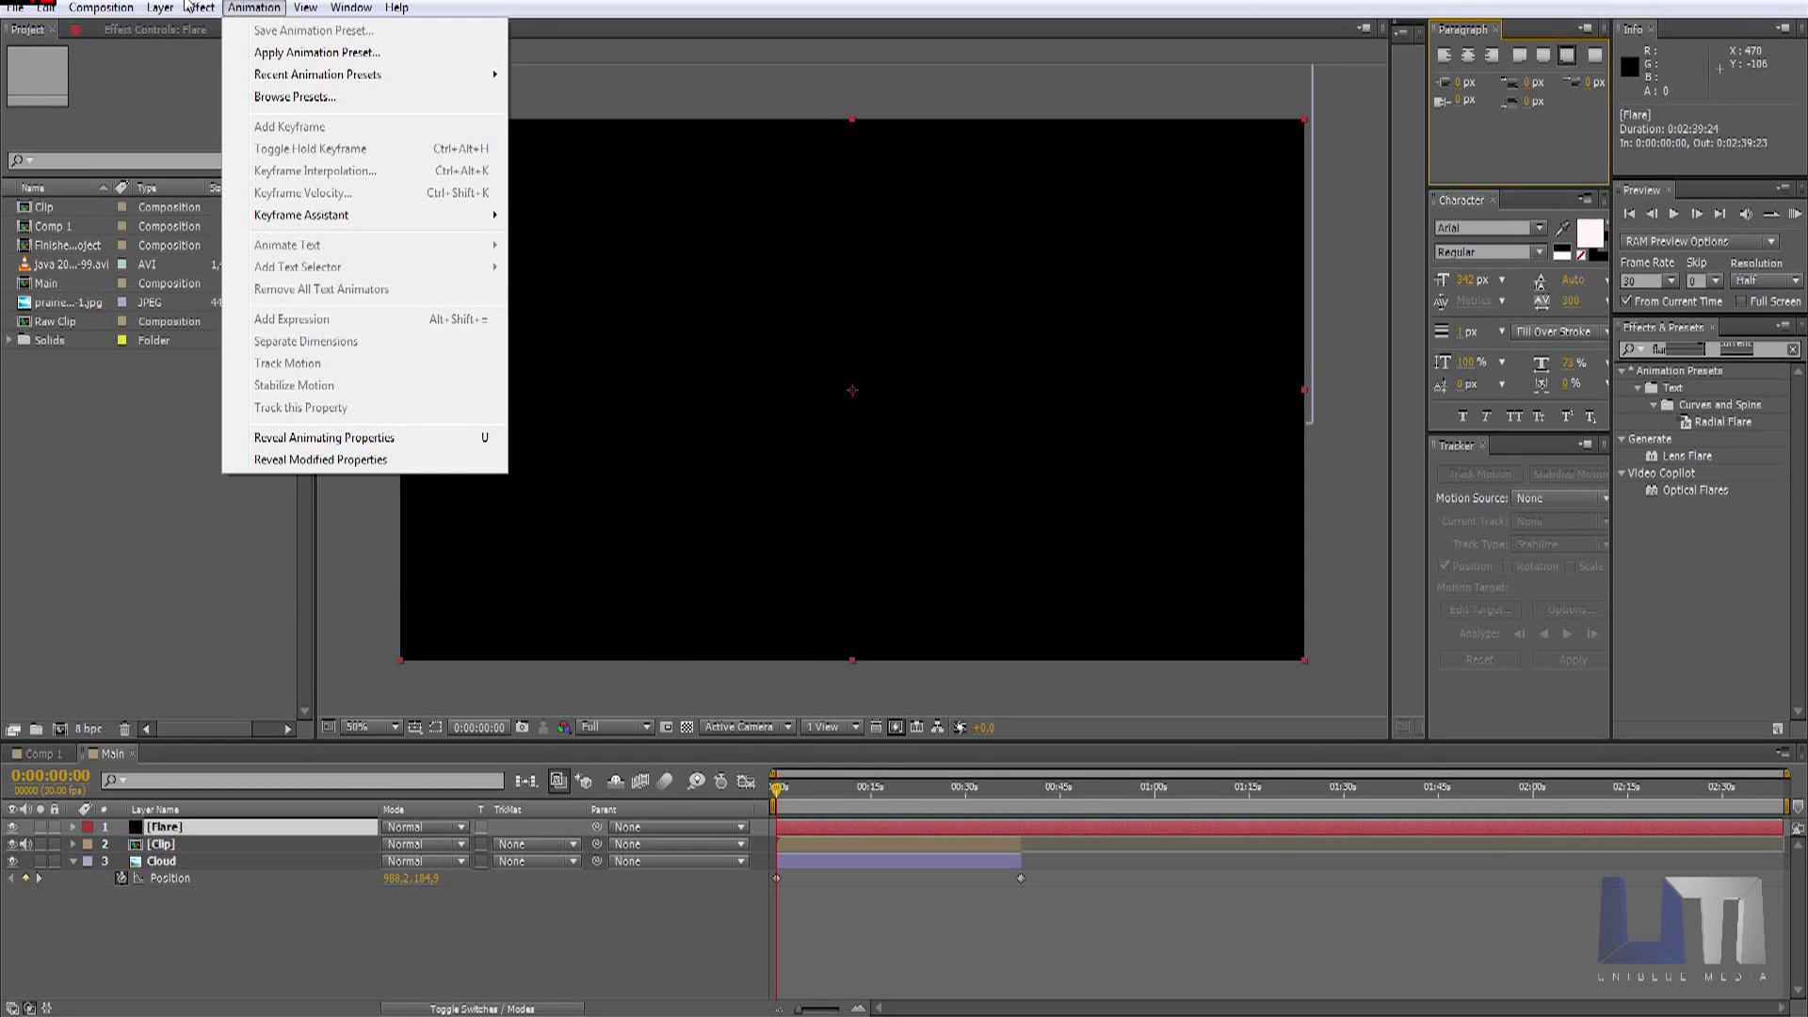
{"action": "mouse_move", "coordinate": [201, 17]}
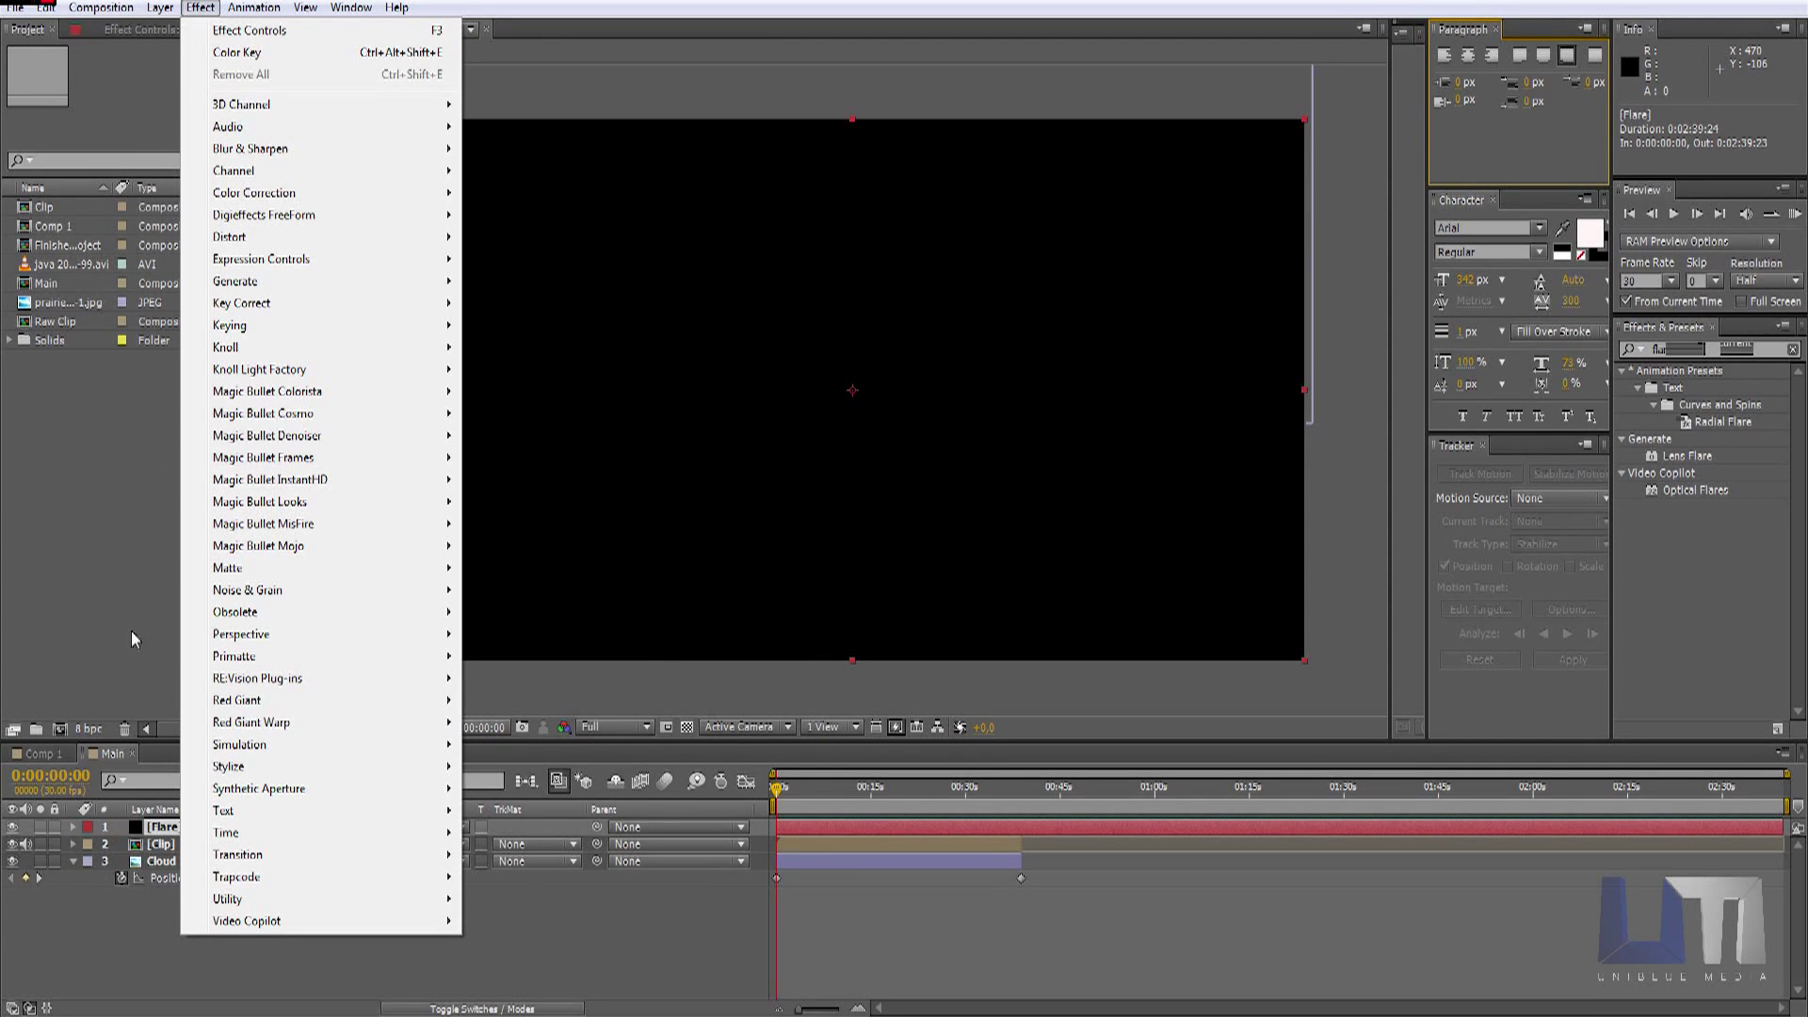
{"action": "mouse_move", "coordinate": [271, 290]}
{"action": "left_click", "coordinate": [1643, 349]}
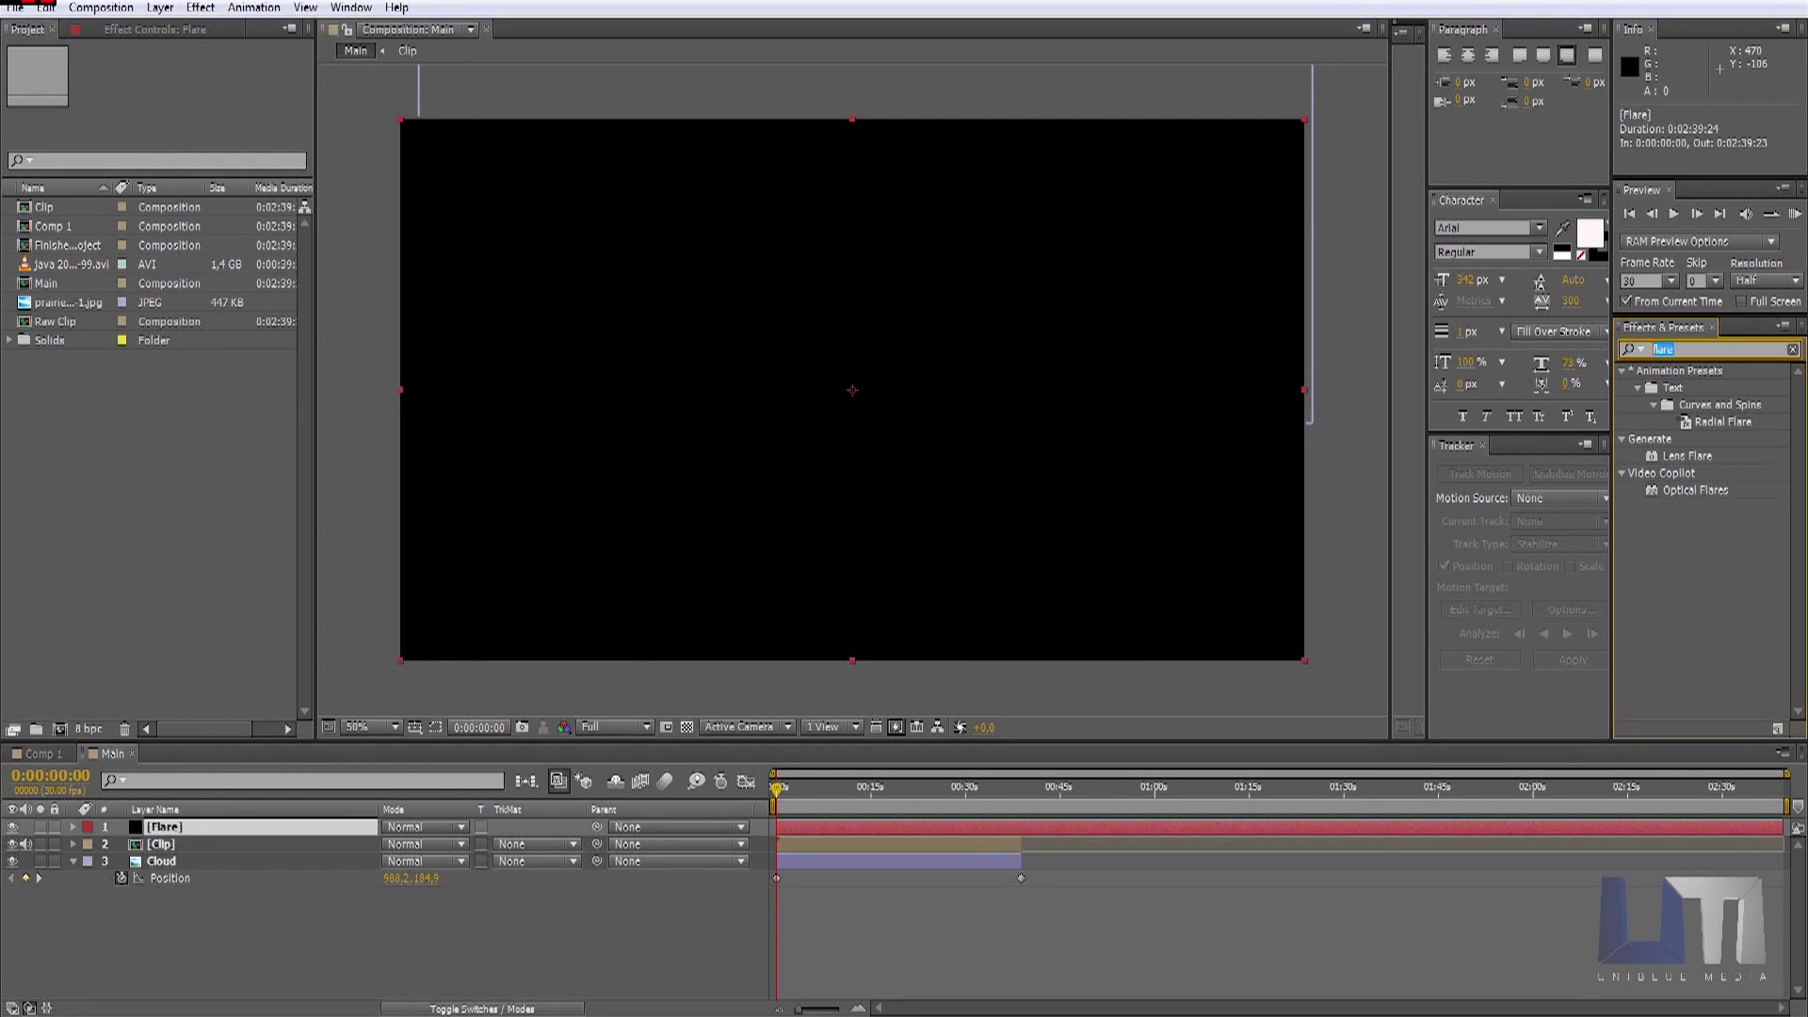
{"action": "type", "text": "flare"}
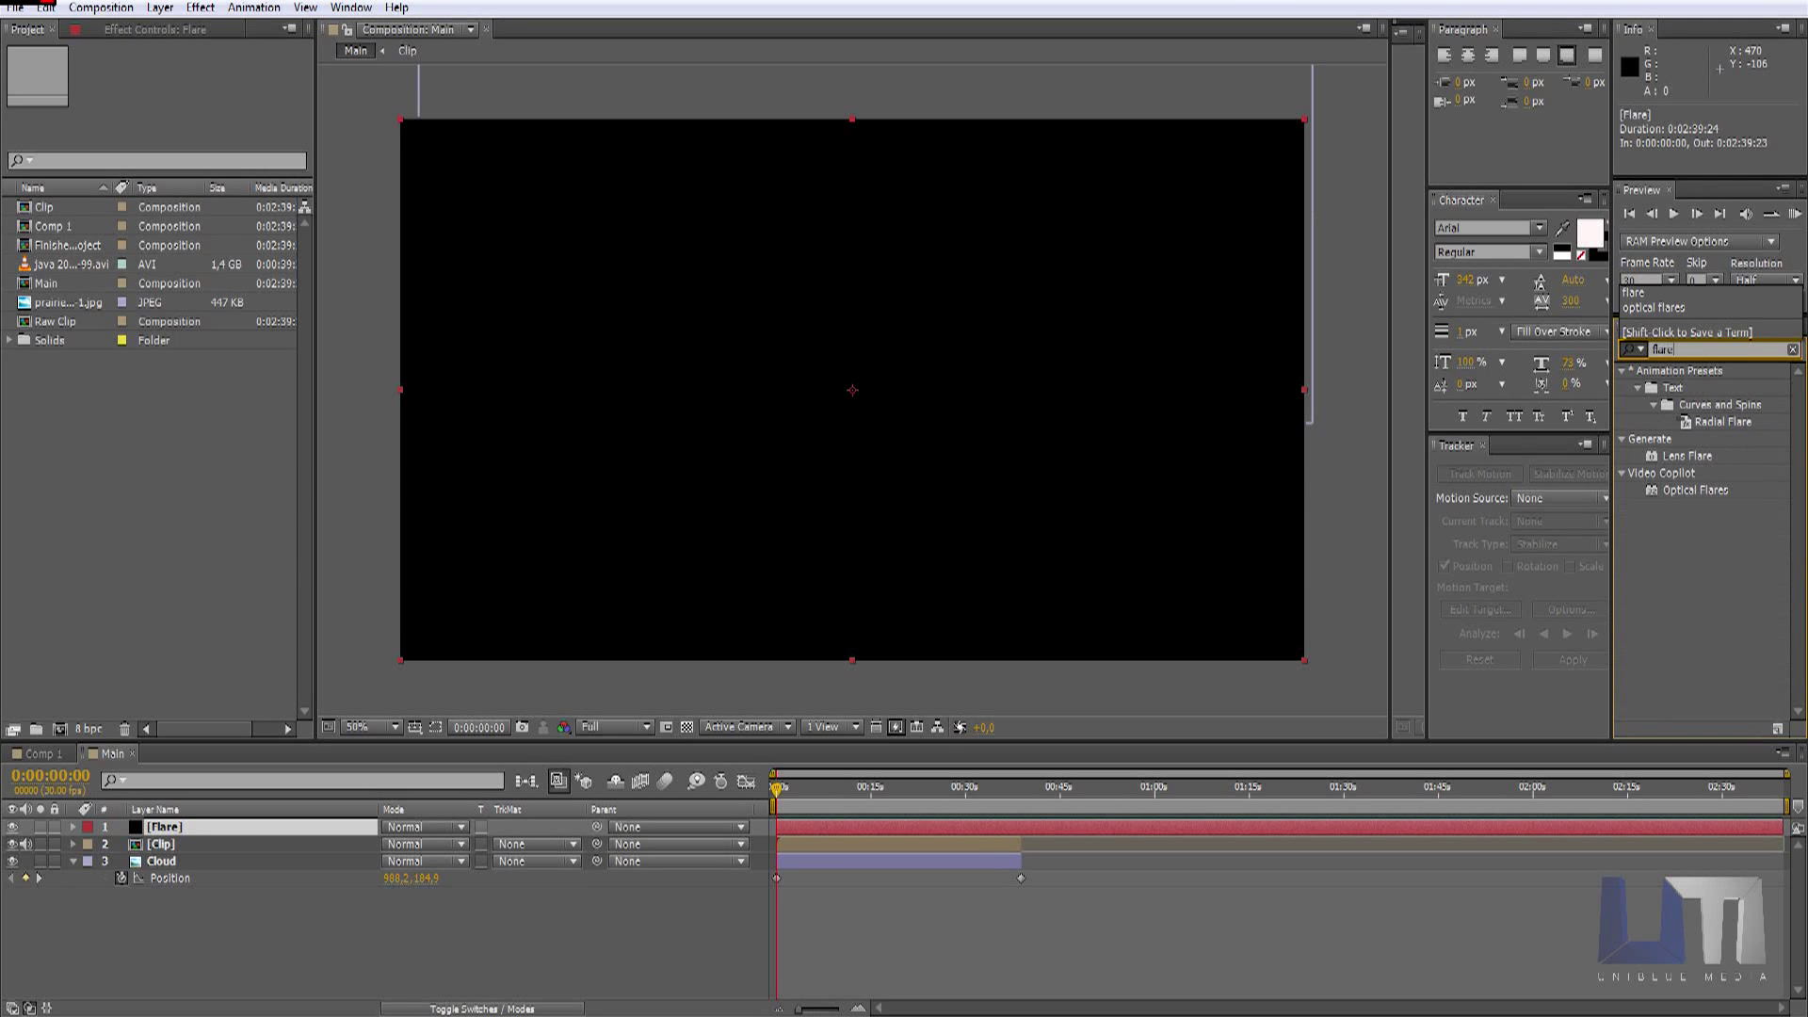
{"action": "left_click", "coordinate": [1698, 460]}
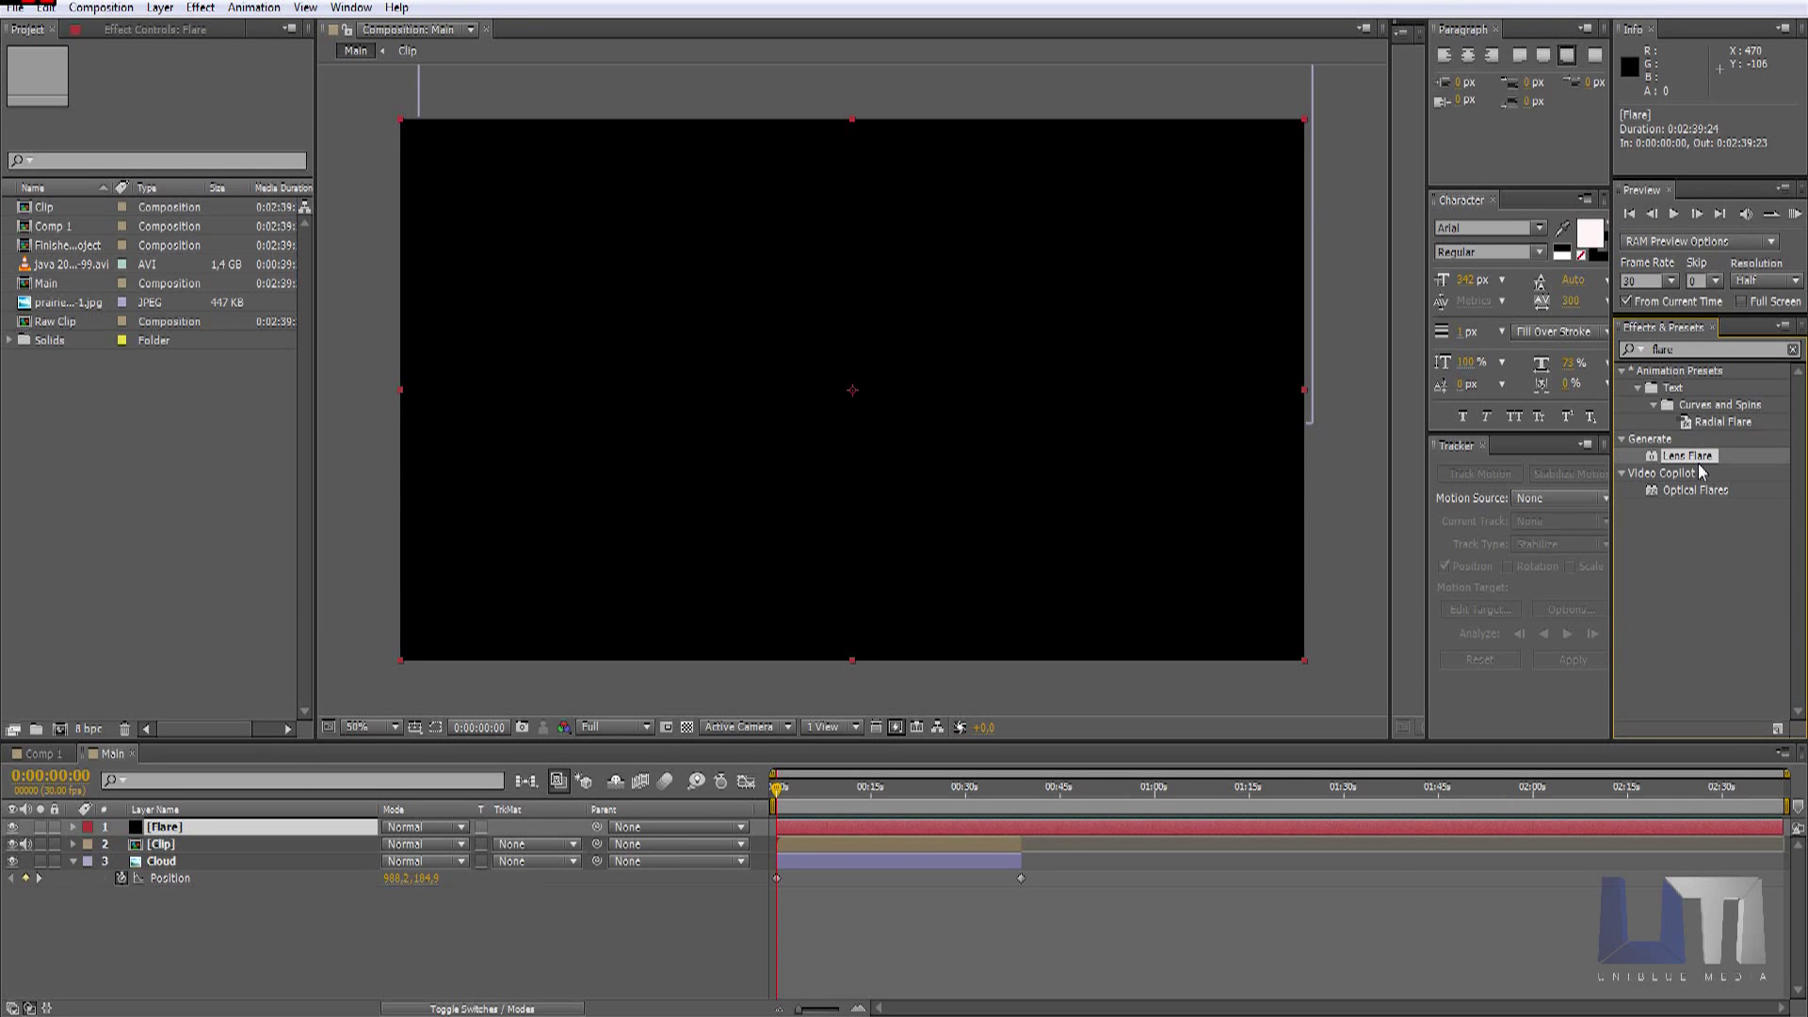
{"action": "left_click_drag", "start_coordinate": [1697, 461], "coordinate": [976, 461]}
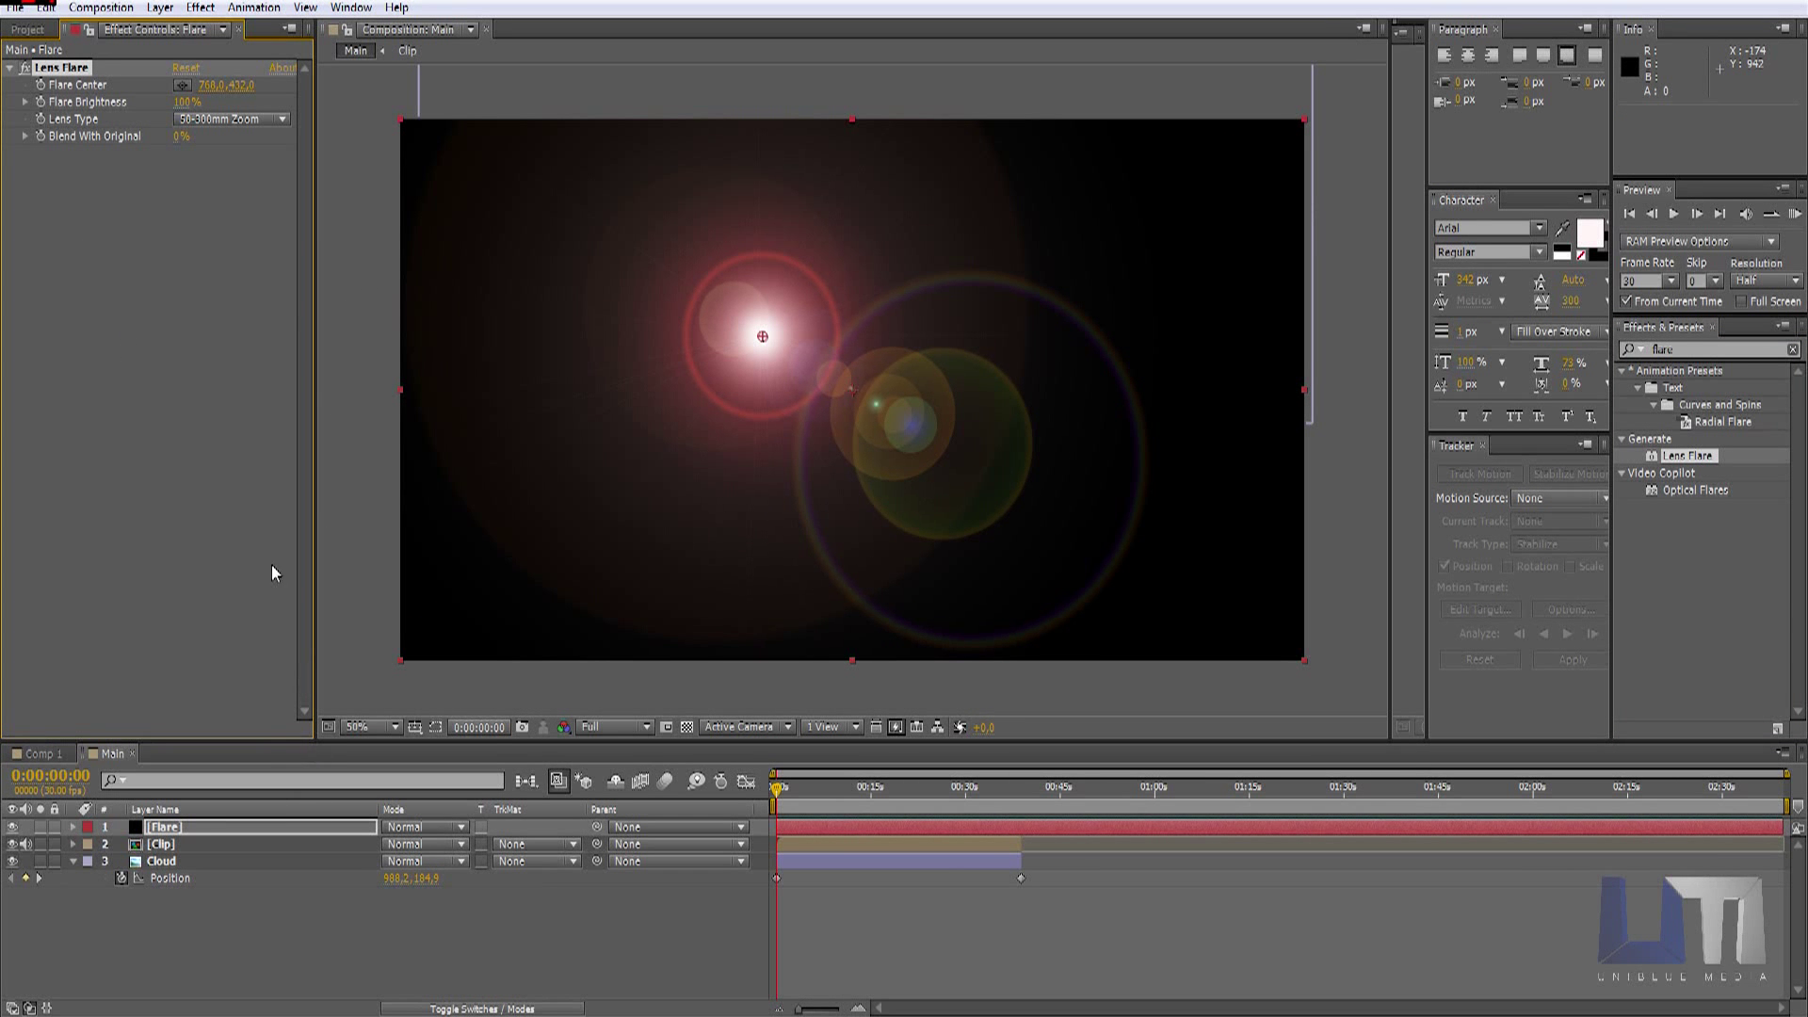
Step: Show the layer blending modes and set the Flare layer's mode to Add
{"action": "left_click", "coordinate": [422, 828]}
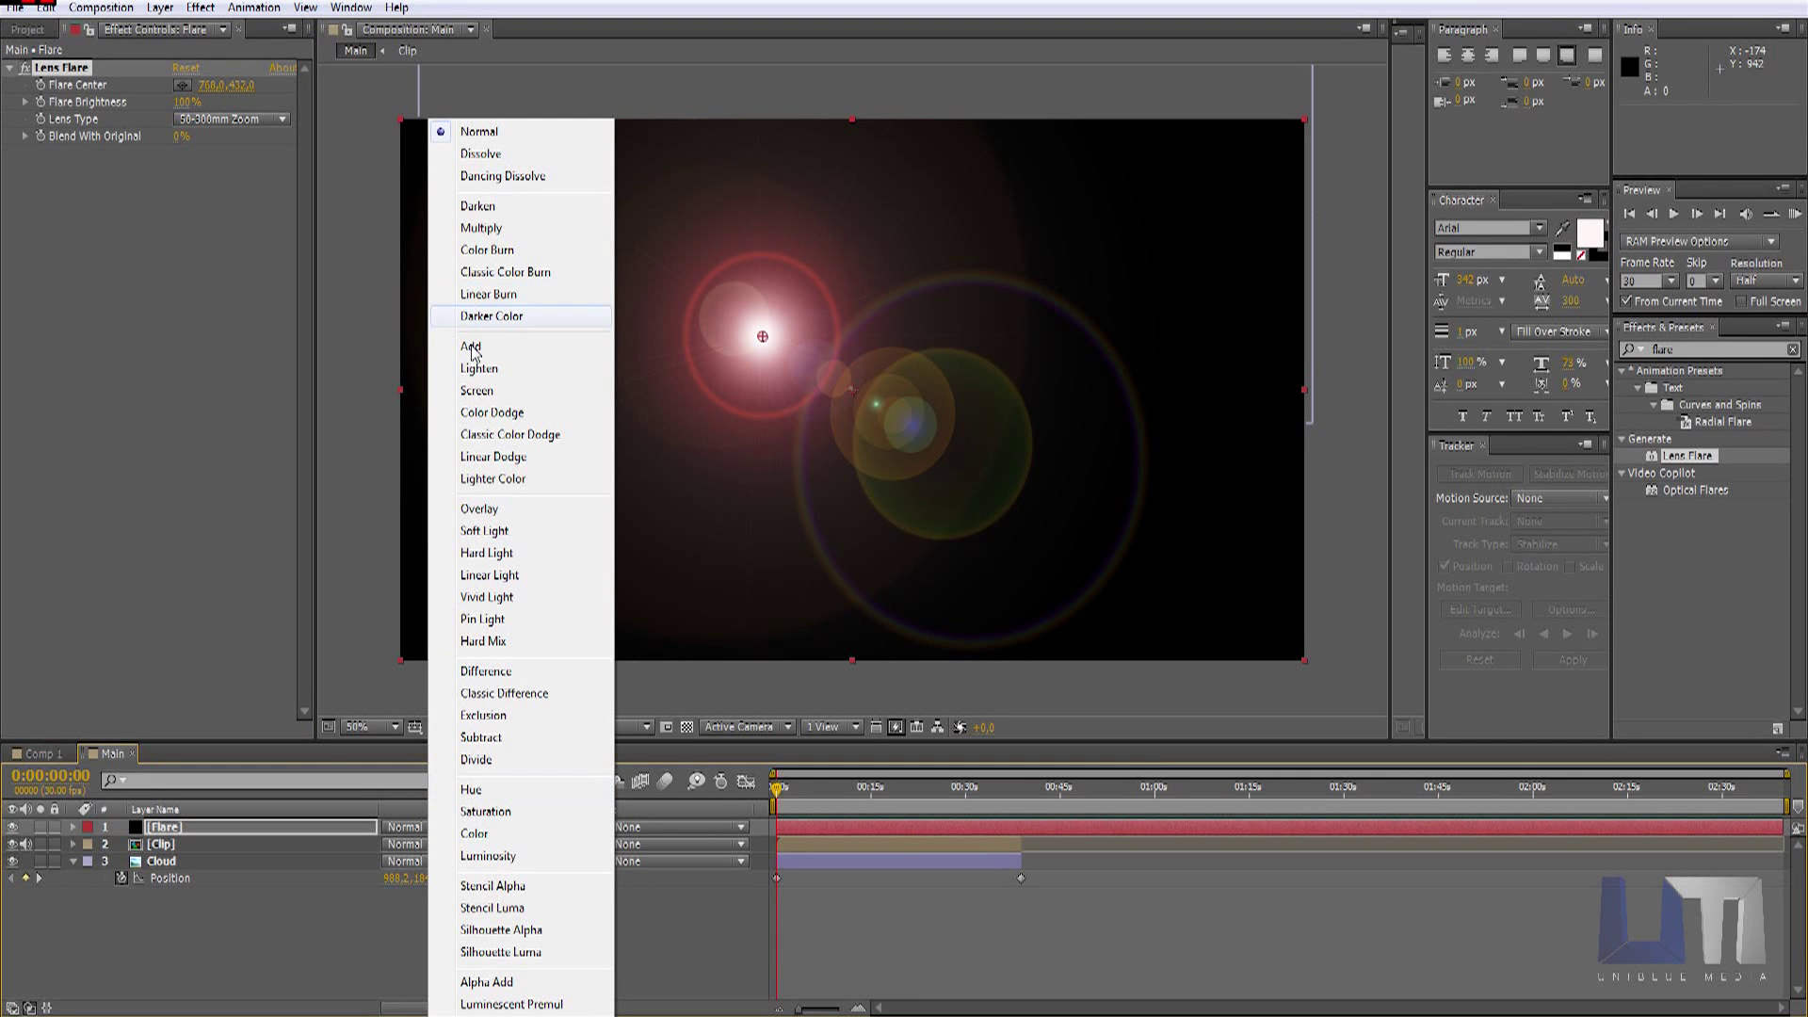
{"action": "left_click", "coordinate": [384, 953]}
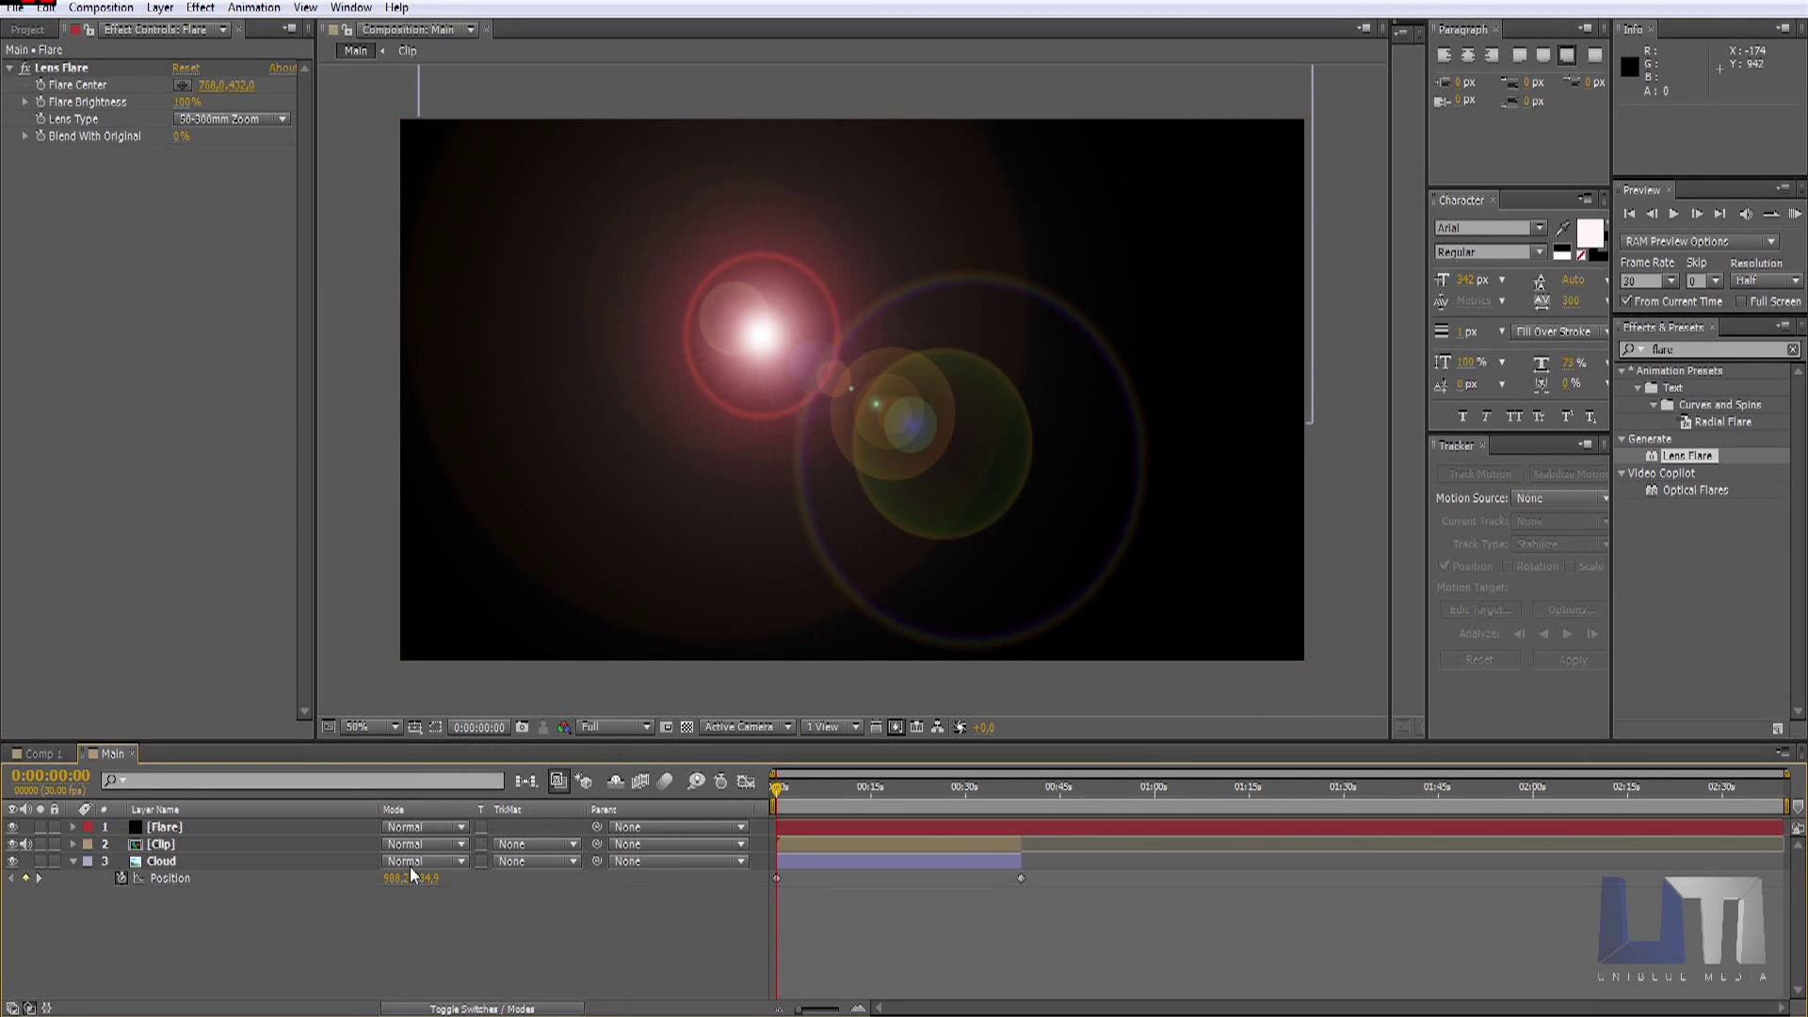
{"action": "left_click", "coordinate": [450, 1009]}
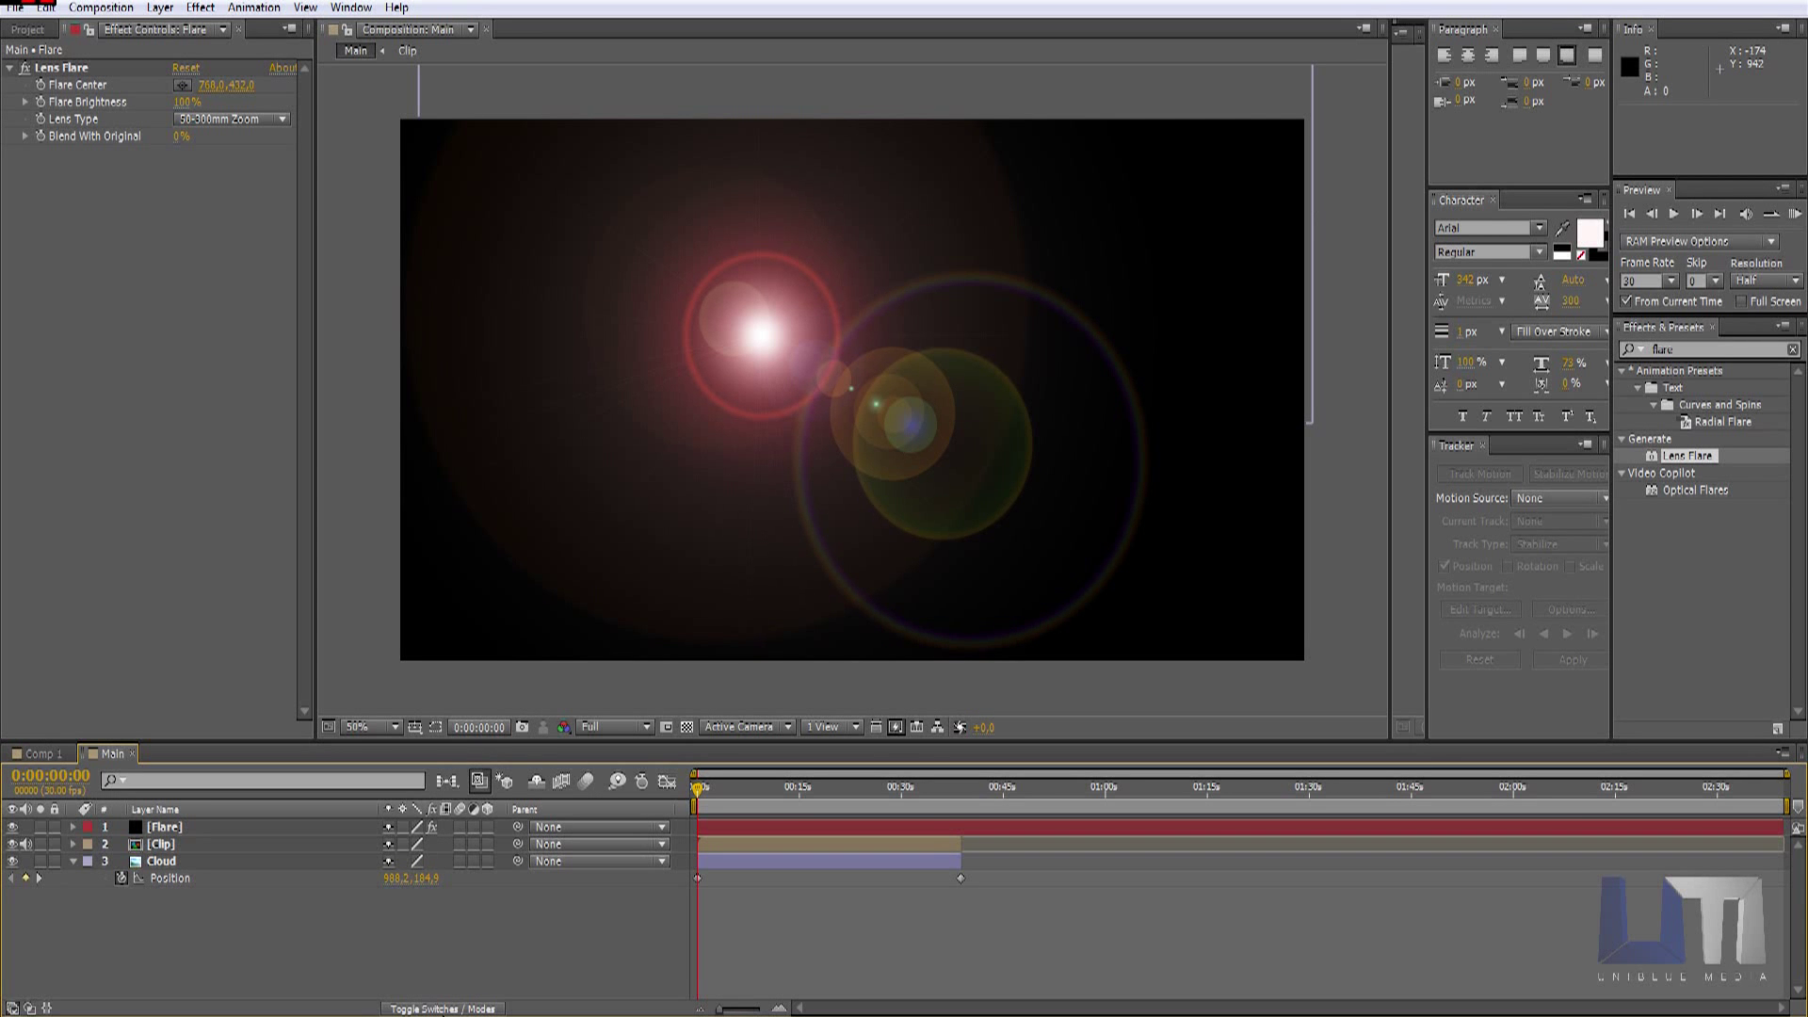
{"action": "left_click", "coordinate": [443, 1009]}
{"action": "left_click", "coordinate": [432, 828]}
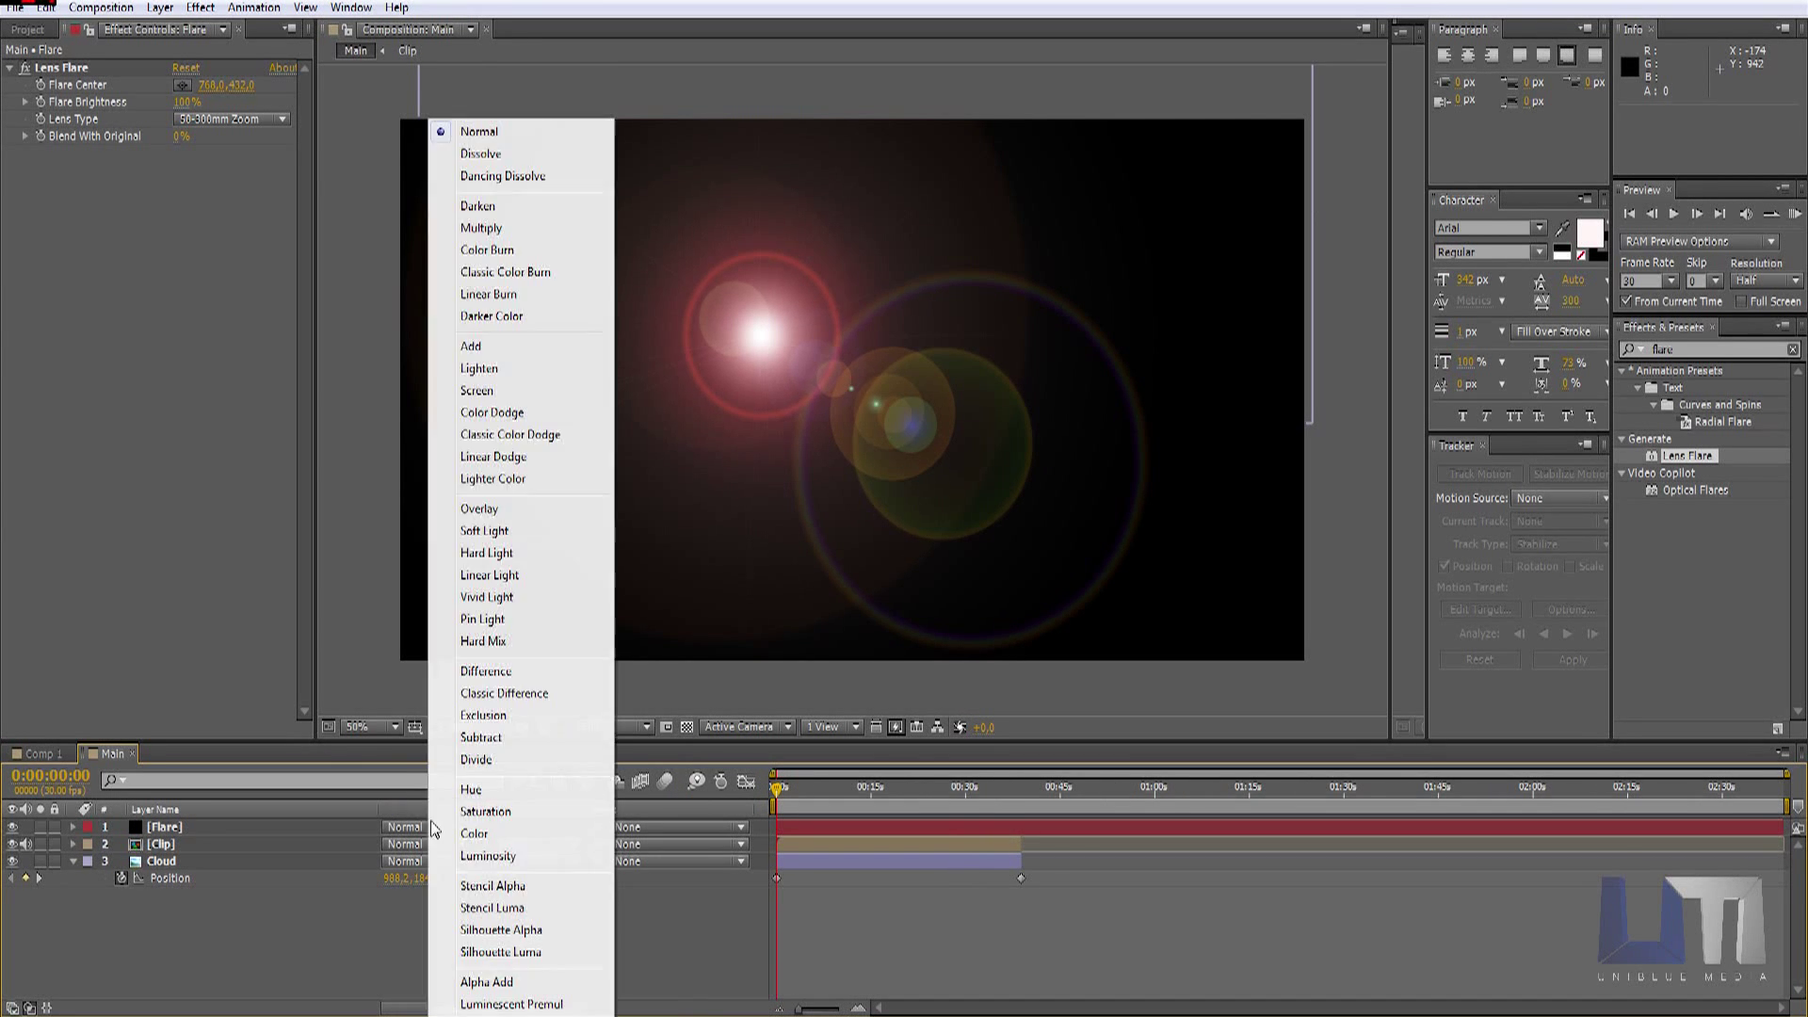
{"action": "left_click", "coordinate": [471, 347]}
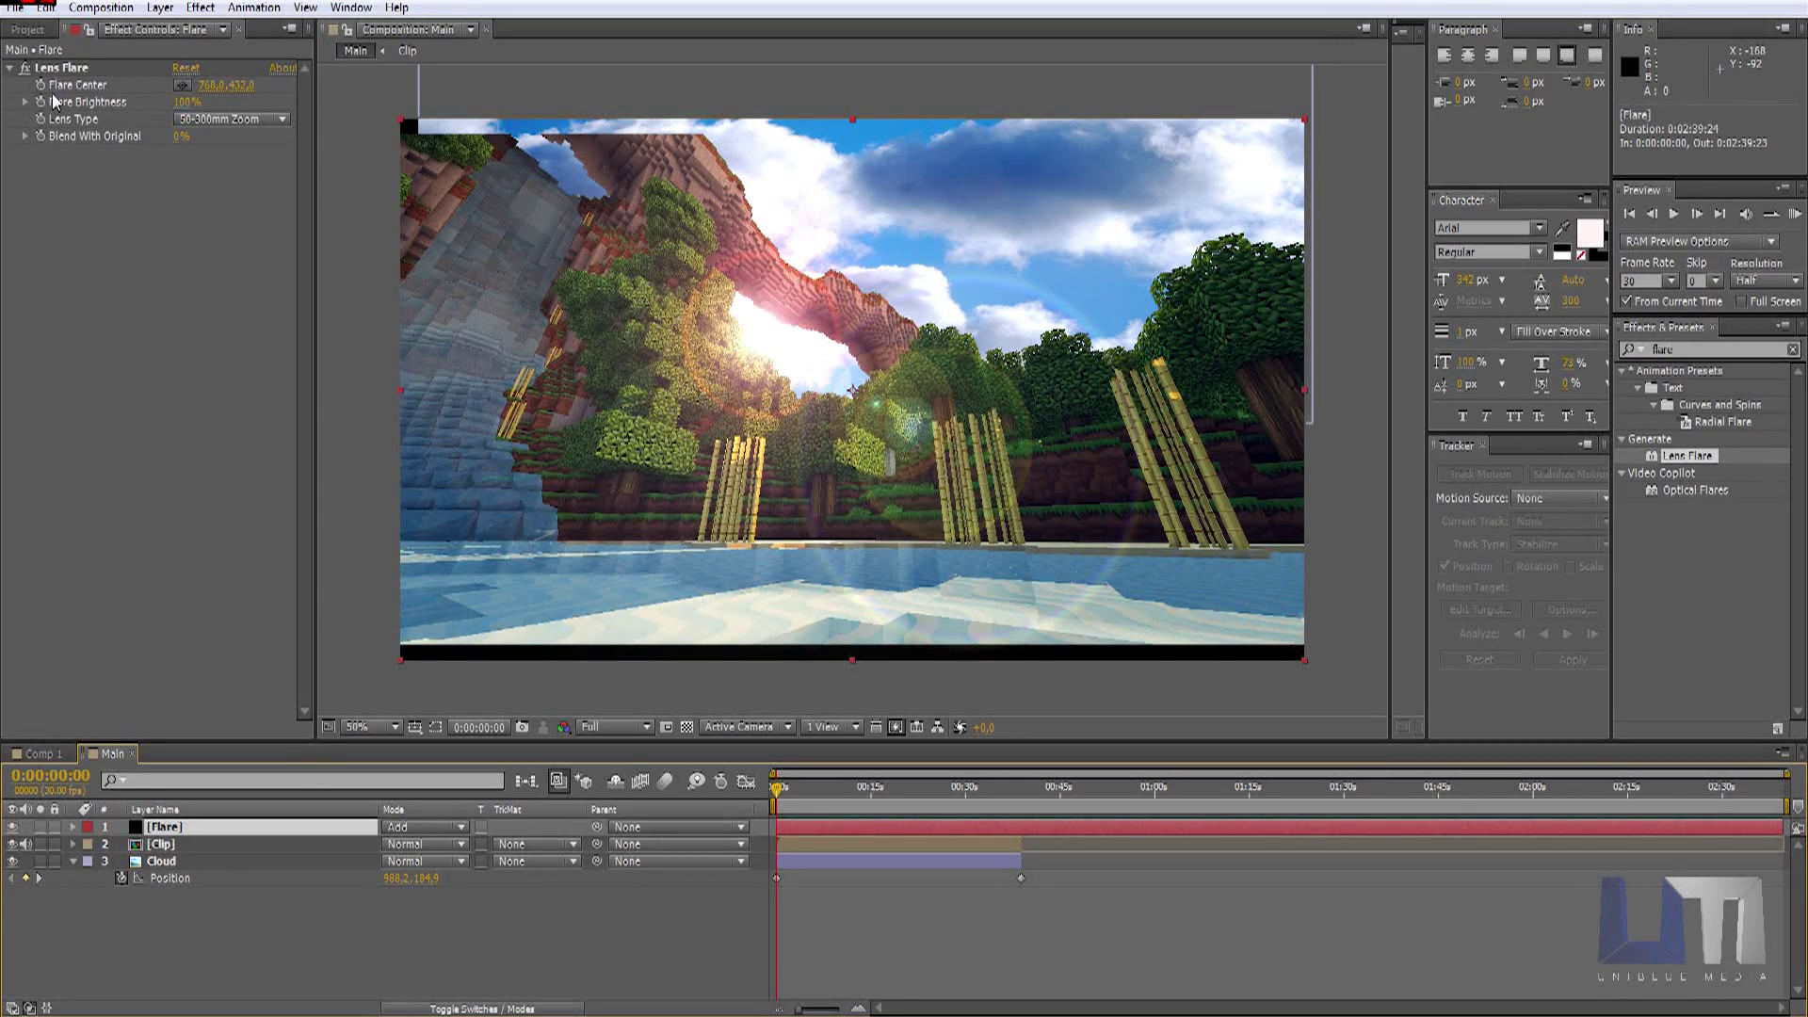
Step: Place the Lens Flare's Flare Center over the bright clouds above the trees at about 1332, 306
{"action": "left_click", "coordinate": [181, 85]}
{"action": "left_click", "coordinate": [980, 300]}
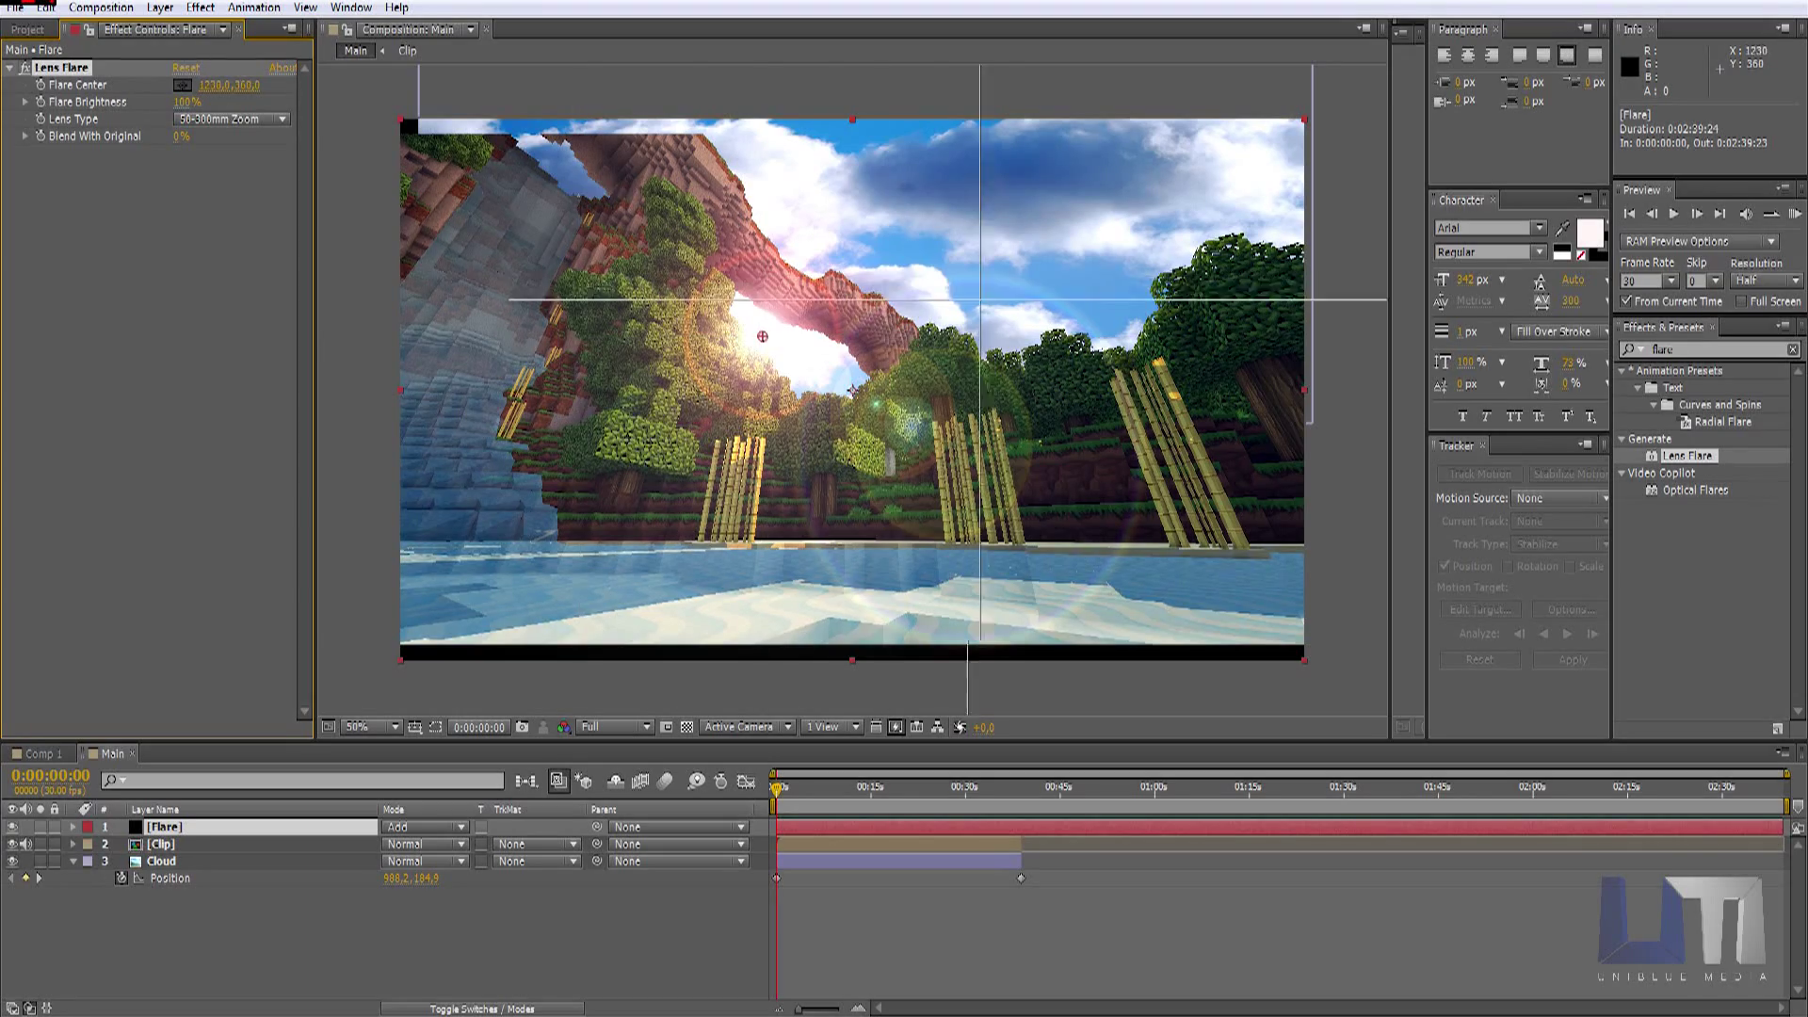
{"action": "left_click", "coordinate": [1028, 274]}
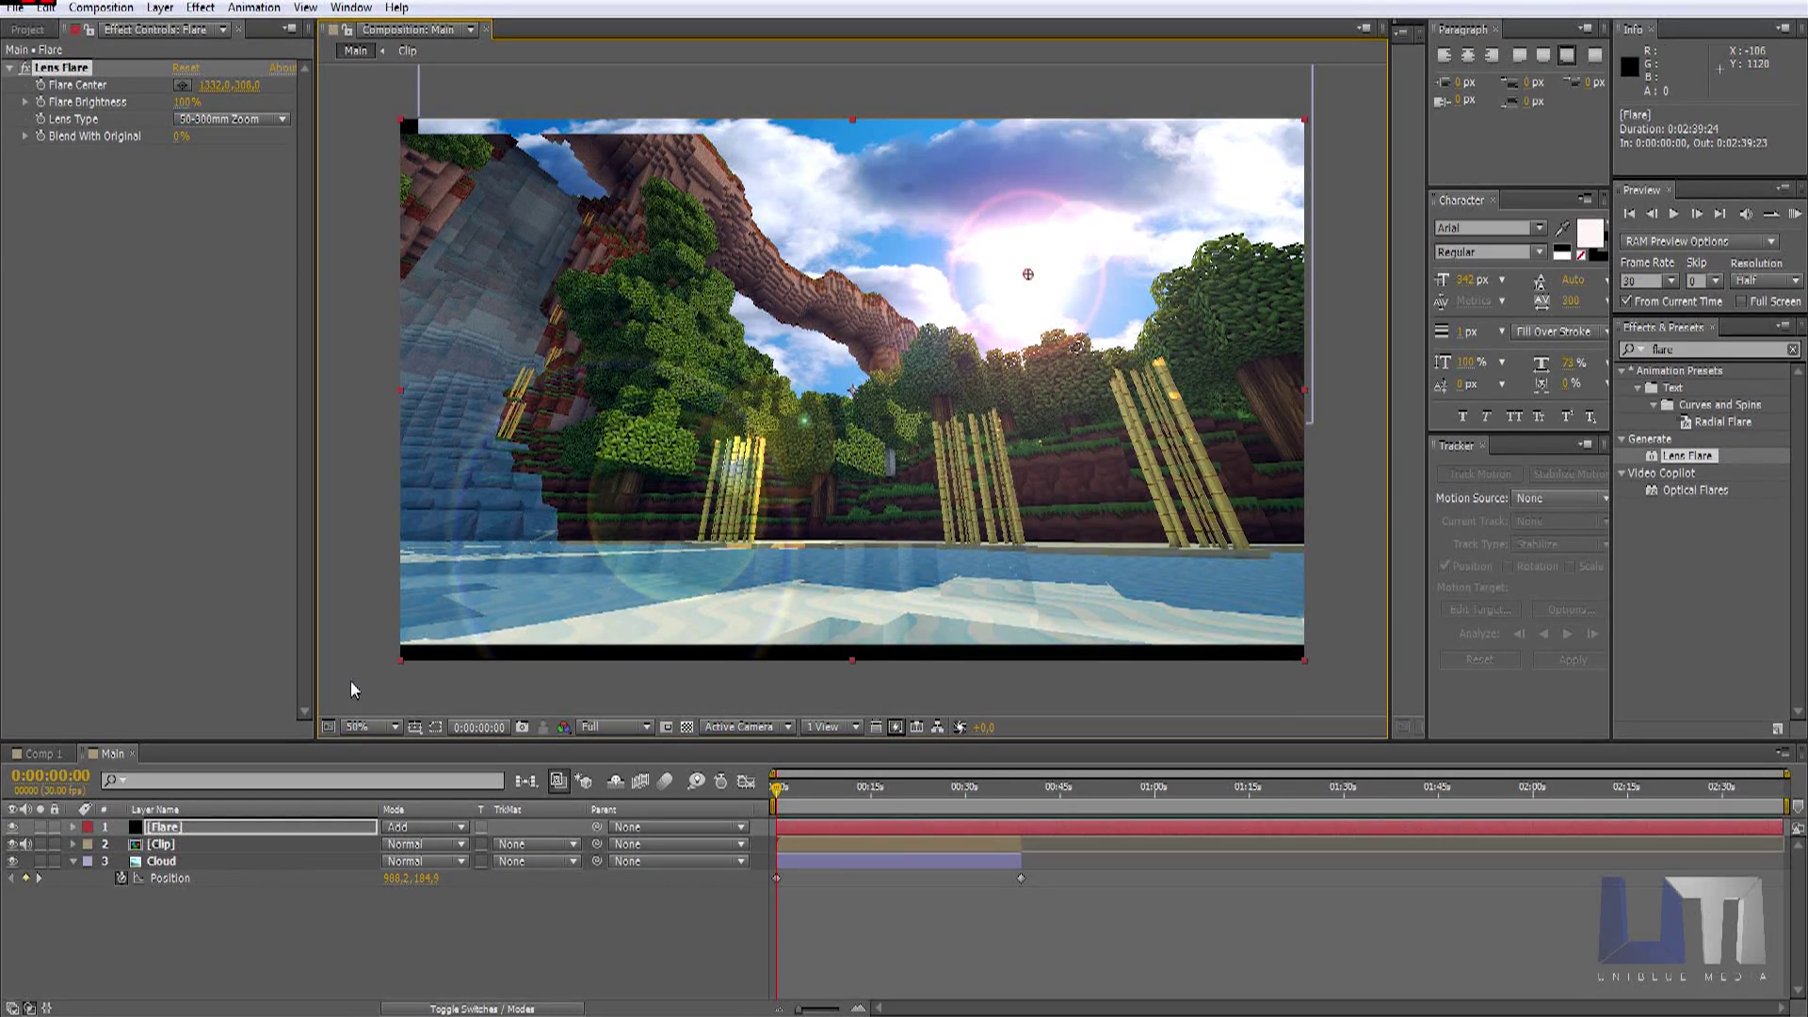
{"action": "left_click", "coordinate": [354, 614]}
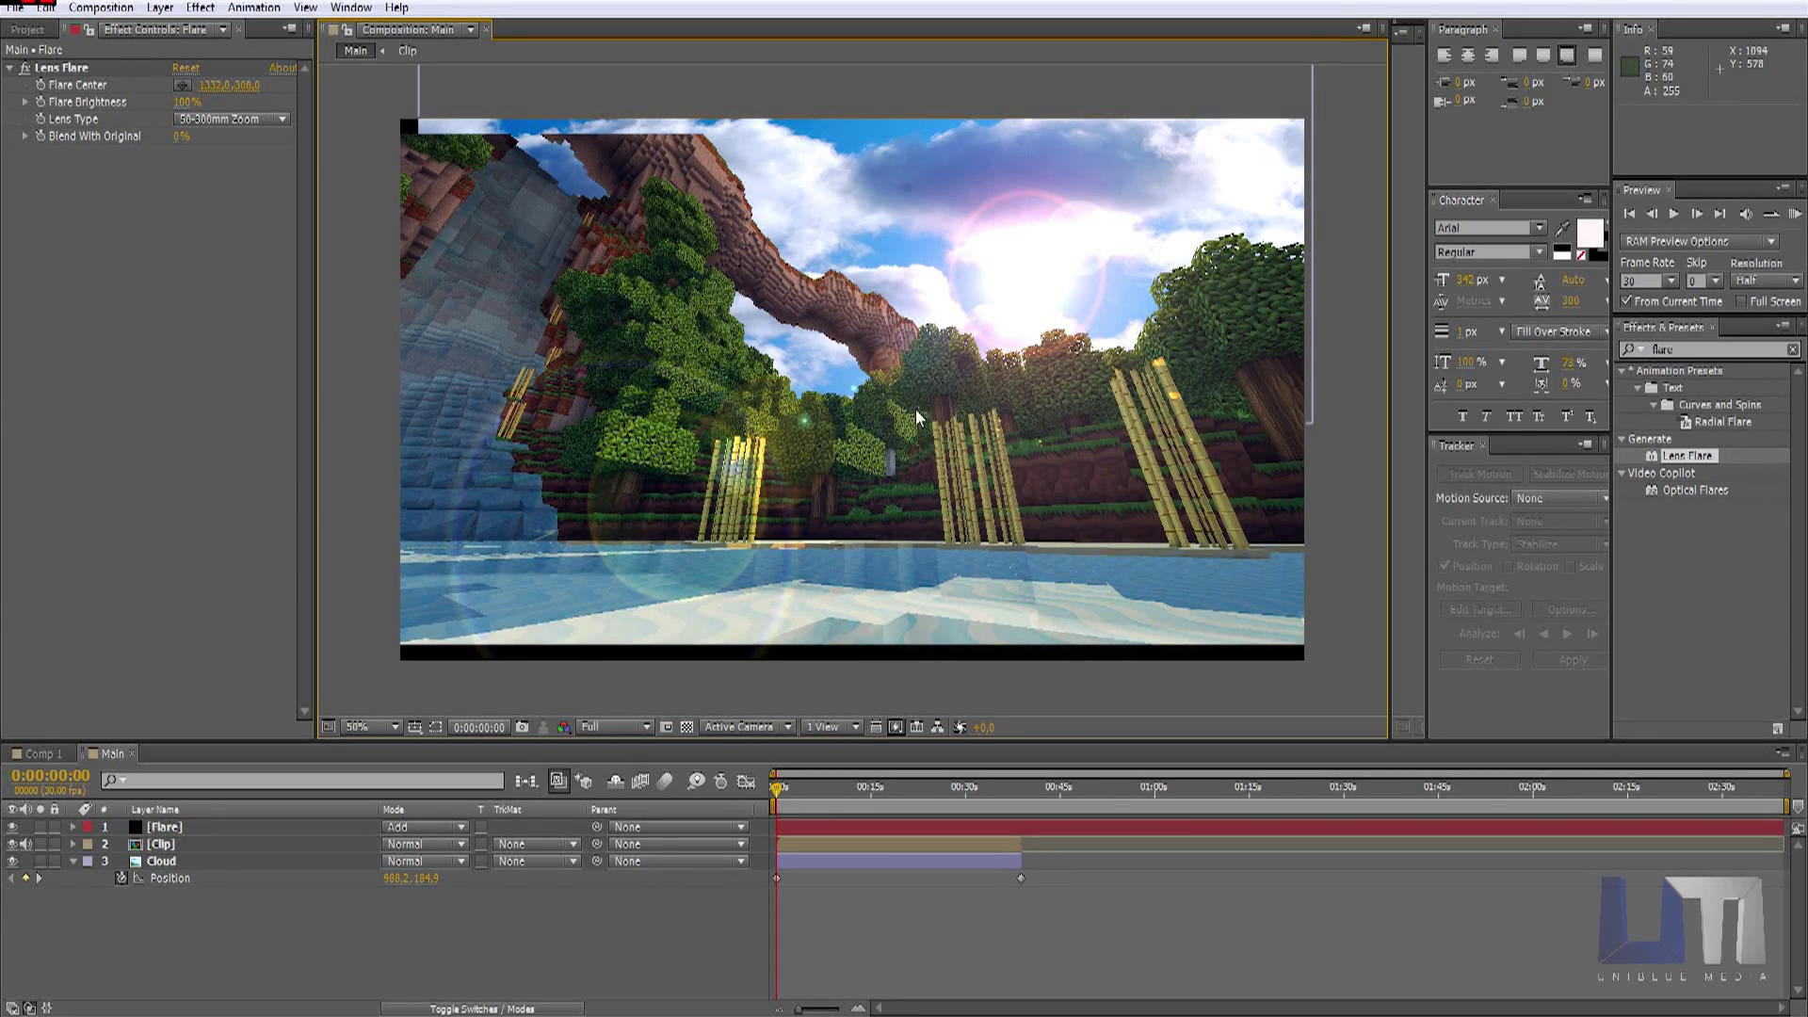
Step: Enable keyframing of the Flare layer's Flare Center at the start of the composition
{"action": "left_click", "coordinate": [165, 828]}
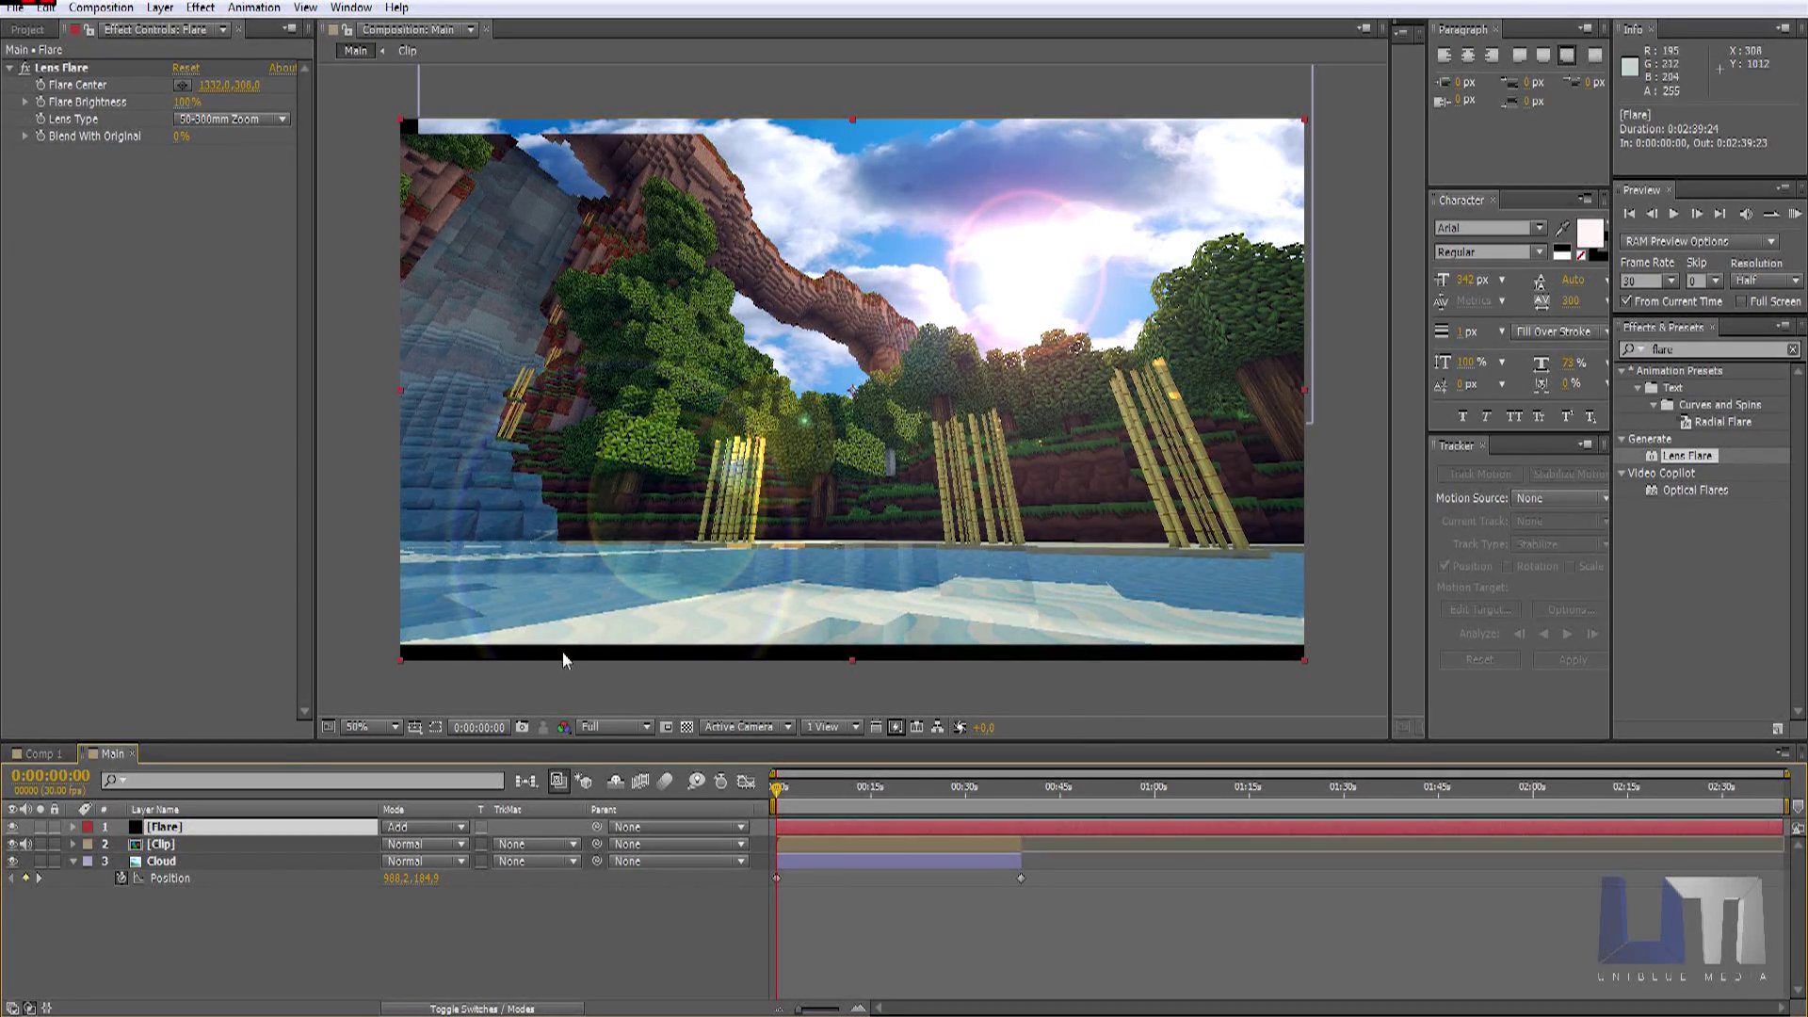
{"action": "left_click_drag", "start_coordinate": [780, 799], "coordinate": [729, 800]}
{"action": "key", "text": "space"}
{"action": "left_click", "coordinate": [40, 87]}
Step: Keyframe the Flare Center at 0:00:38:28, the clip's last frame, lowering it to about 1332, 430
{"action": "left_click_drag", "start_coordinate": [973, 791], "coordinate": [991, 789]}
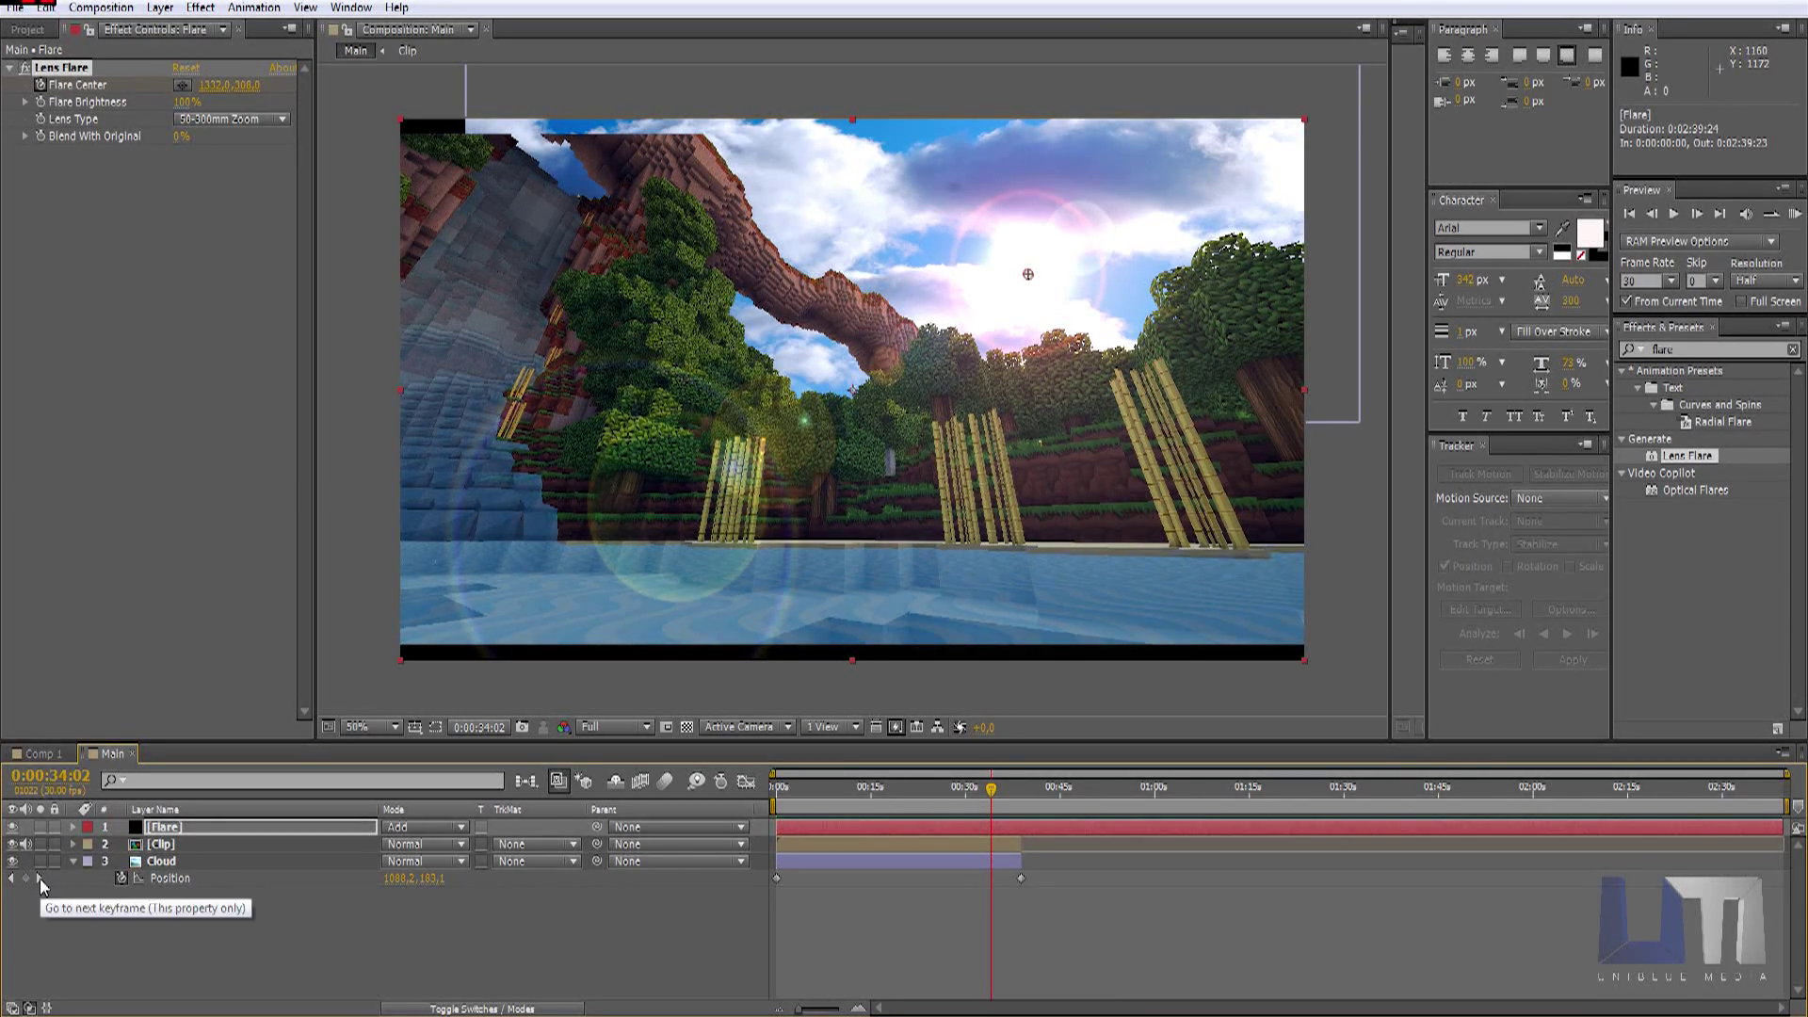
{"action": "left_click", "coordinate": [40, 879]}
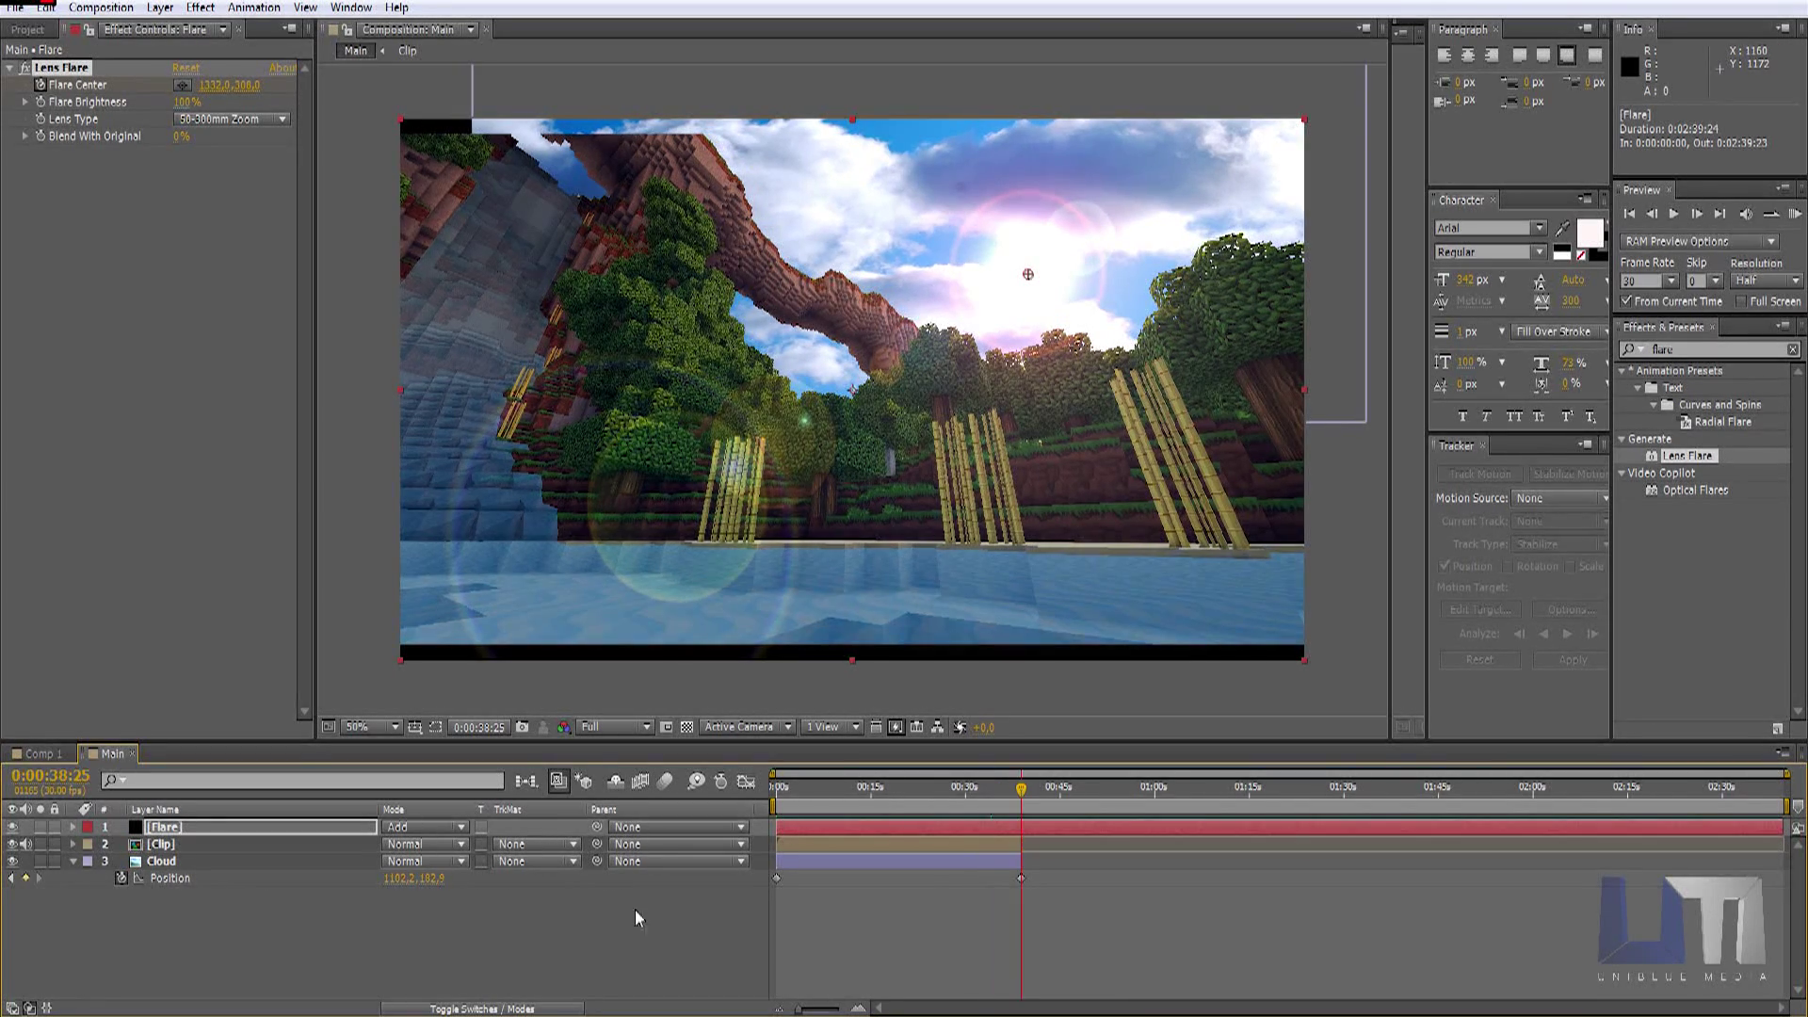
{"action": "left_click", "coordinate": [1023, 799]}
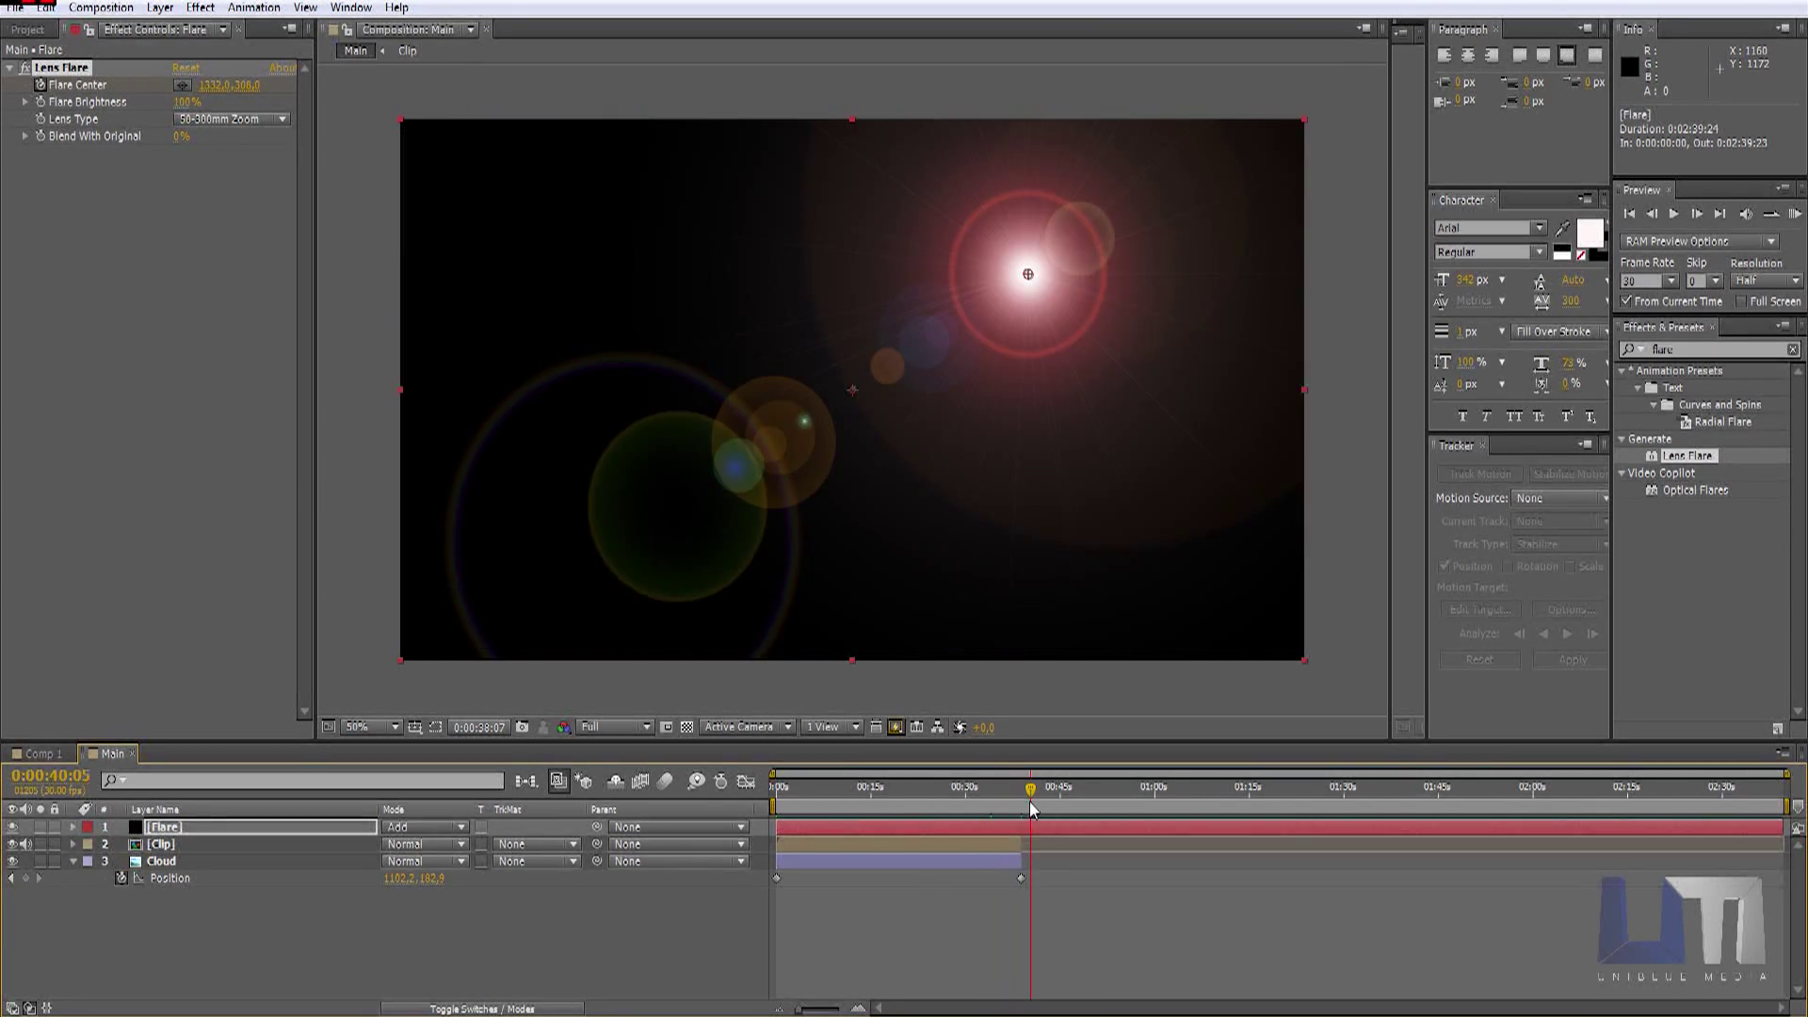
{"action": "left_click_drag", "start_coordinate": [799, 1008], "coordinate": [839, 1009]}
{"action": "left_click_drag", "start_coordinate": [1280, 790], "coordinate": [1233, 798]}
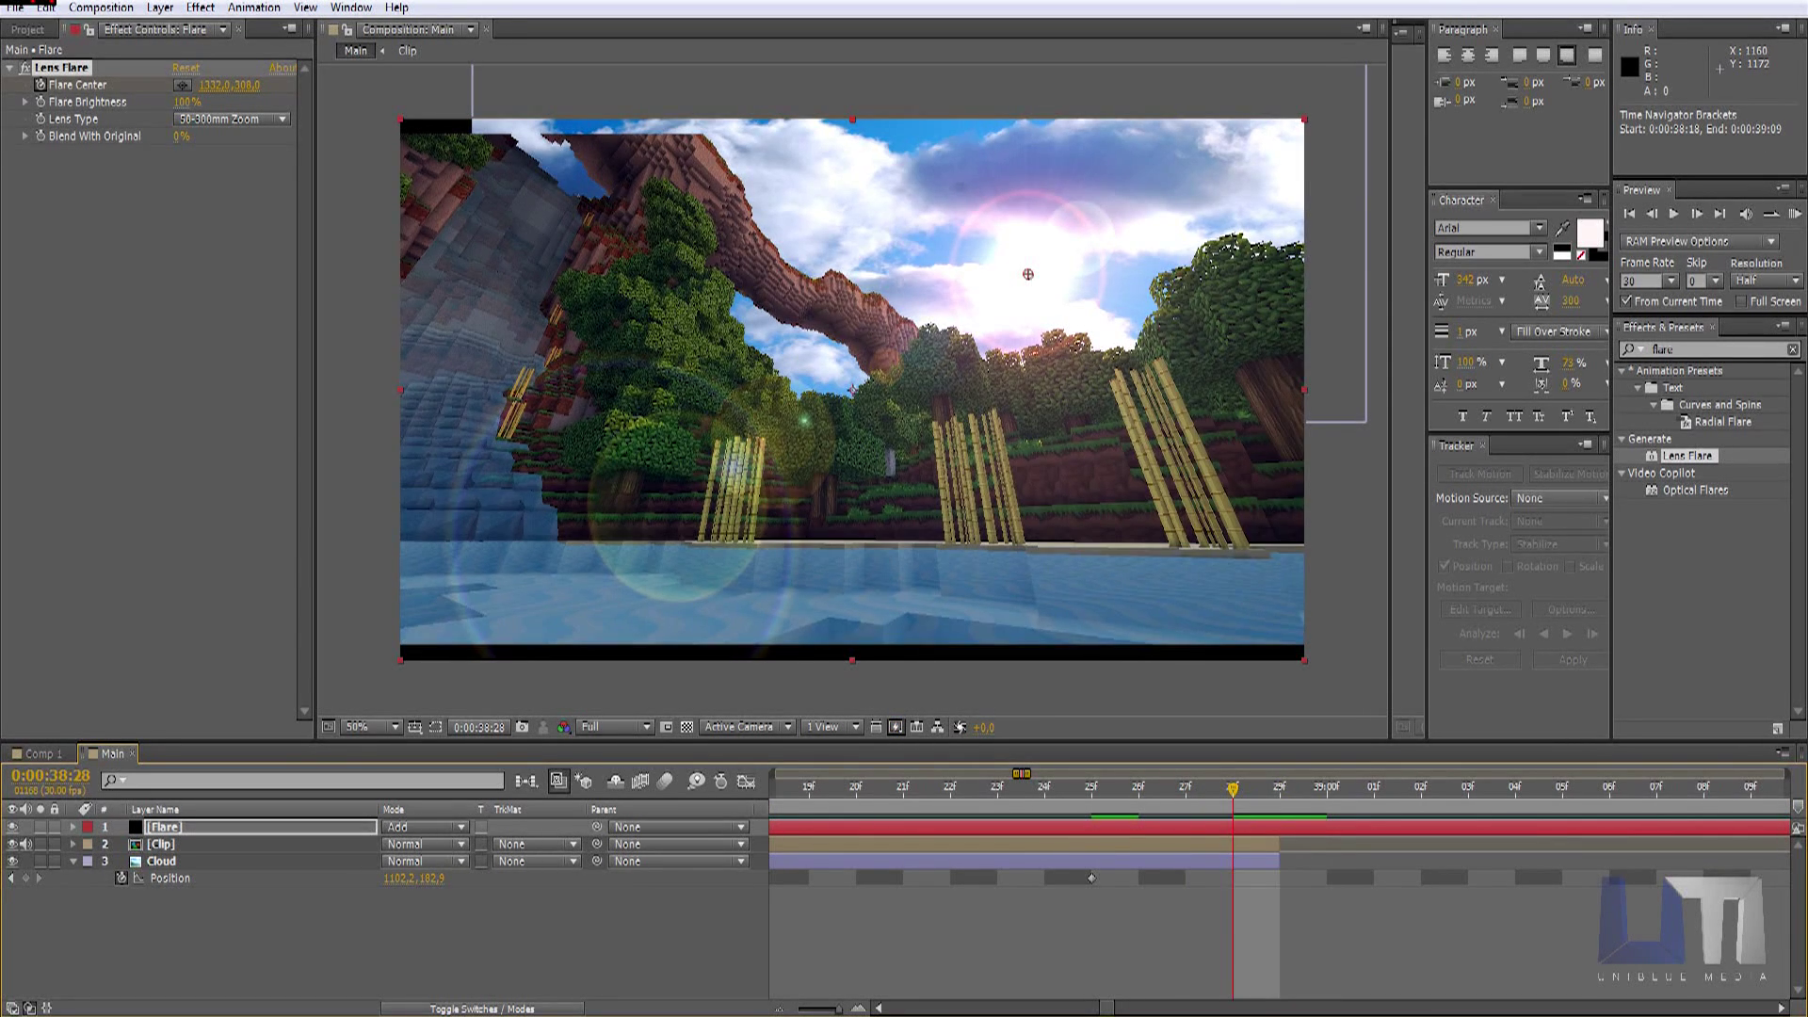
{"action": "left_click_drag", "start_coordinate": [823, 1007], "coordinate": [781, 1008]}
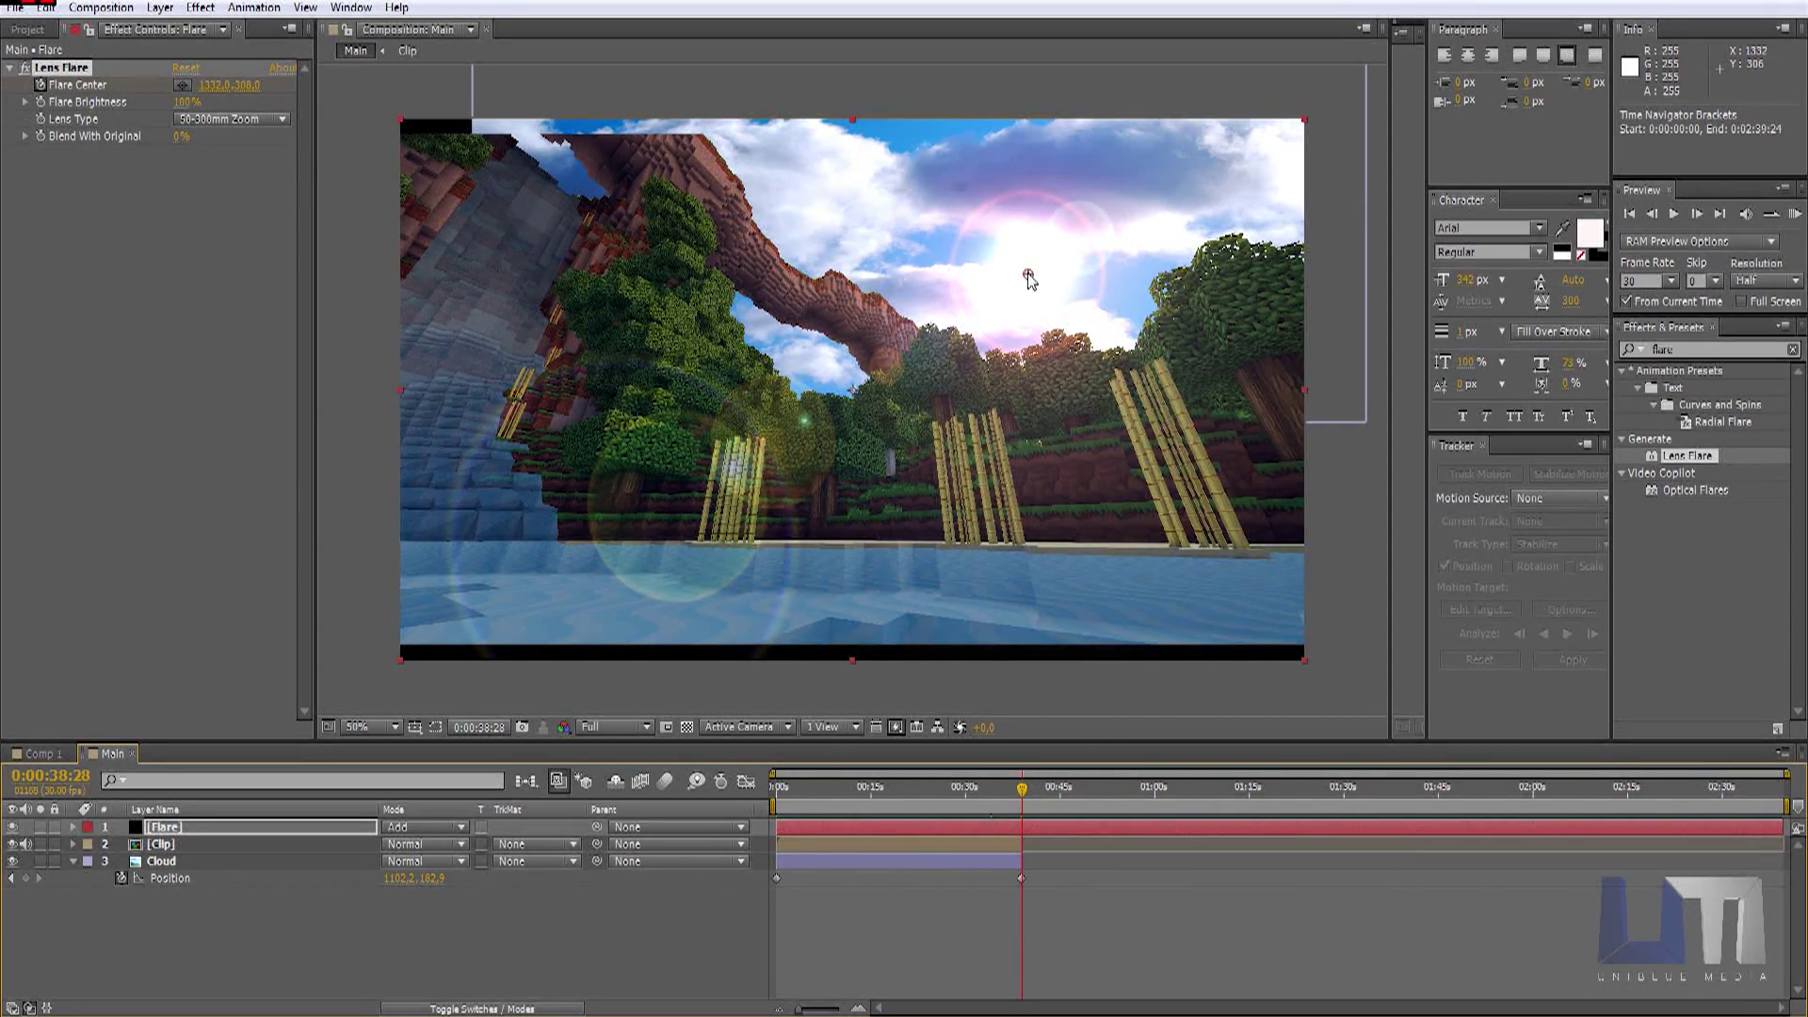
{"action": "left_click_drag", "start_coordinate": [247, 85], "coordinate": [315, 85]}
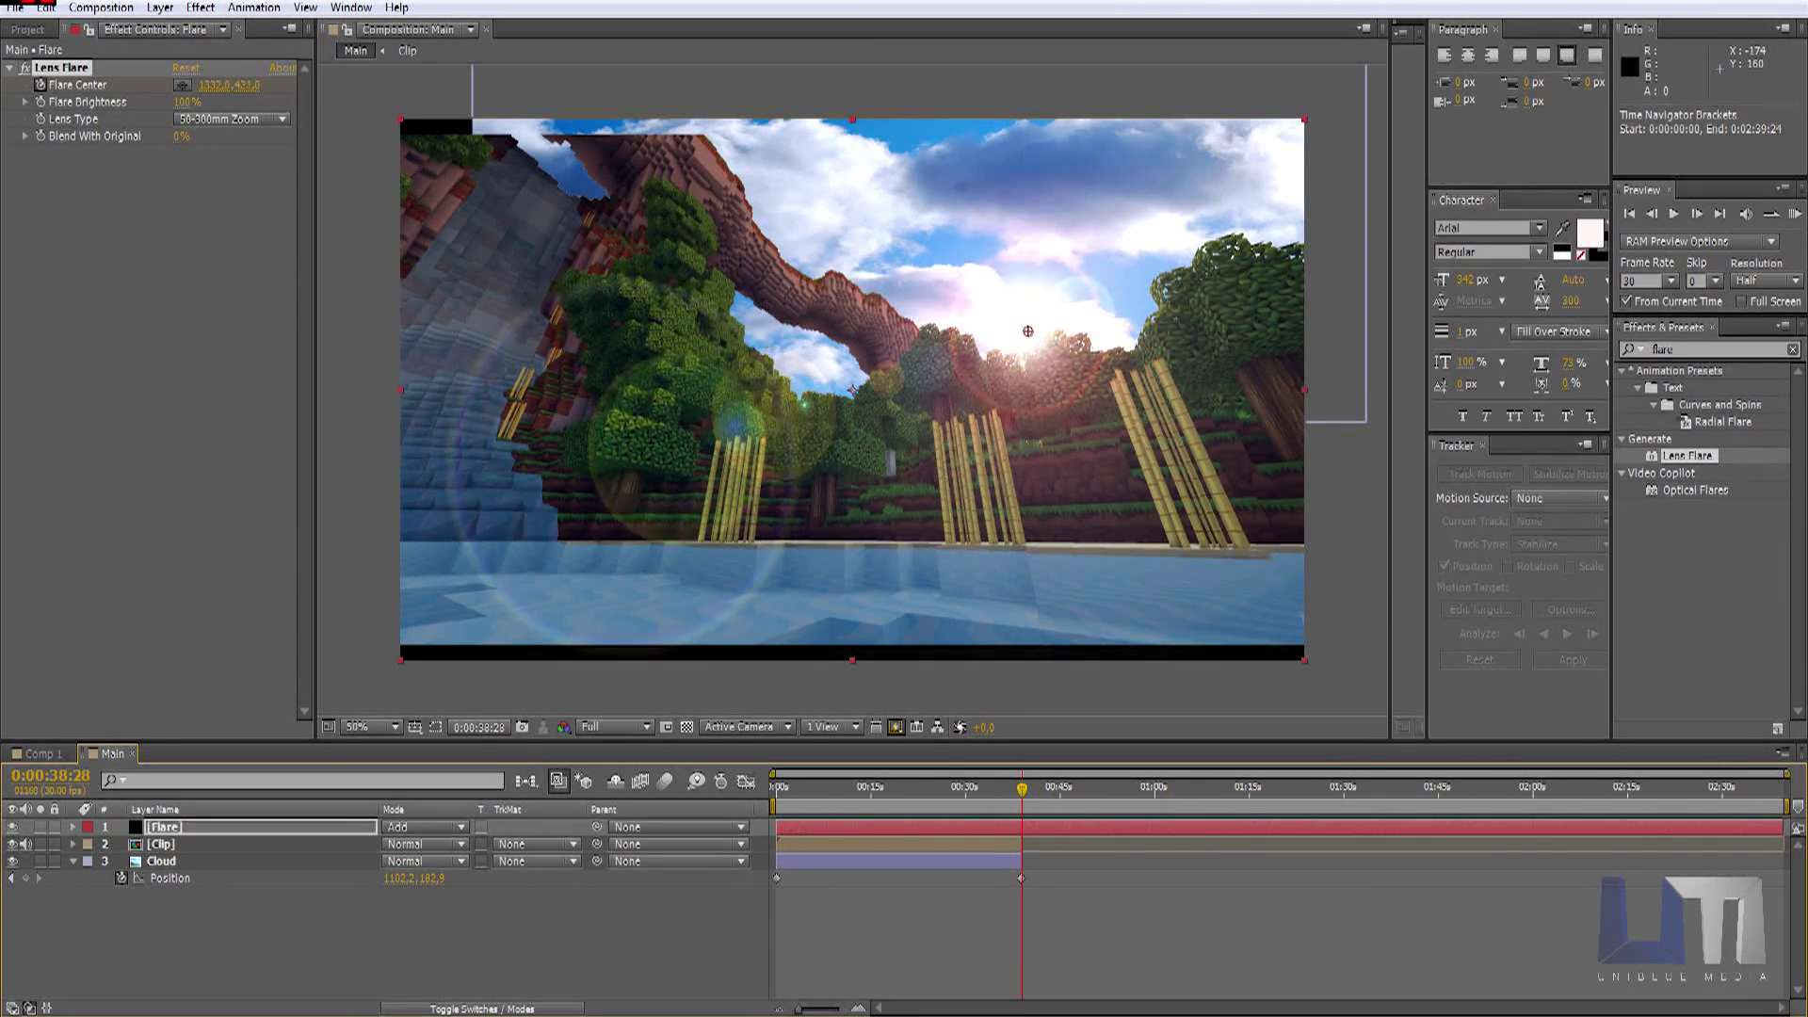
{"action": "left_click_drag", "start_coordinate": [315, 85], "coordinate": [357, 85]}
{"action": "left_click", "coordinate": [120, 448]}
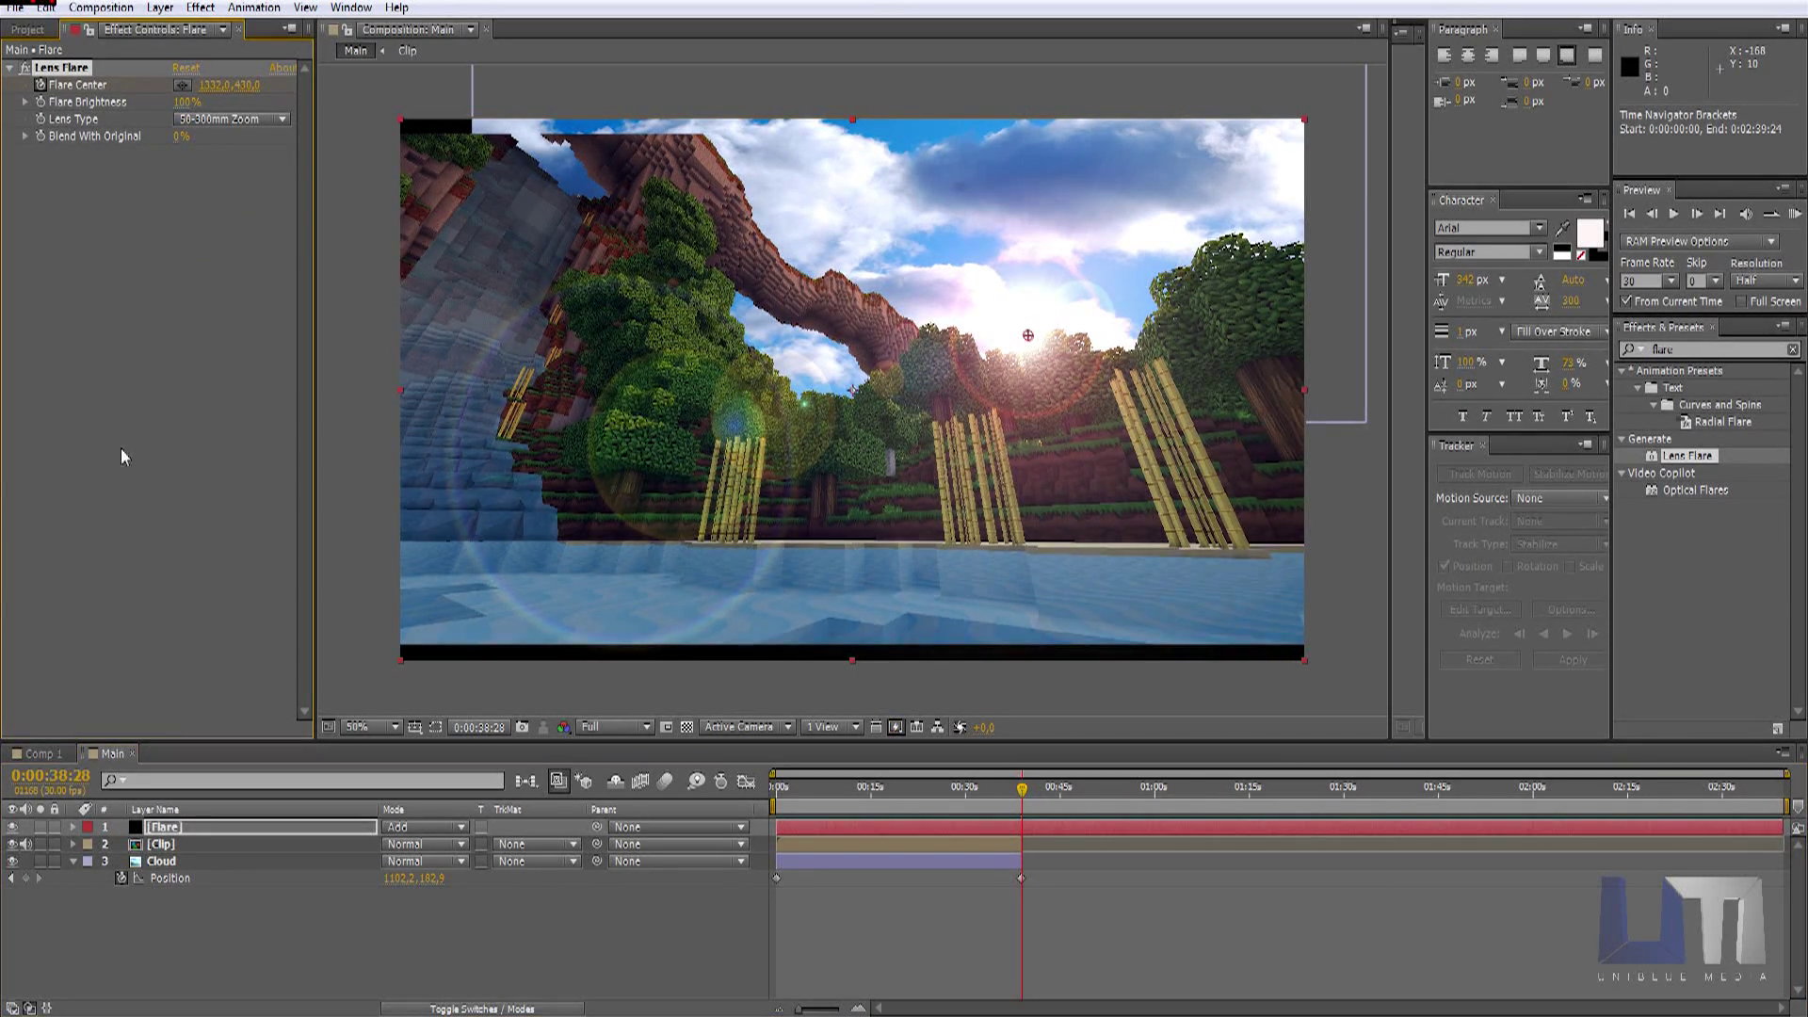
Step: Try splitting the Flare layer at 0:00:38:28 and deleting the part after the clip, then undo the split
{"action": "left_click", "coordinate": [155, 826]}
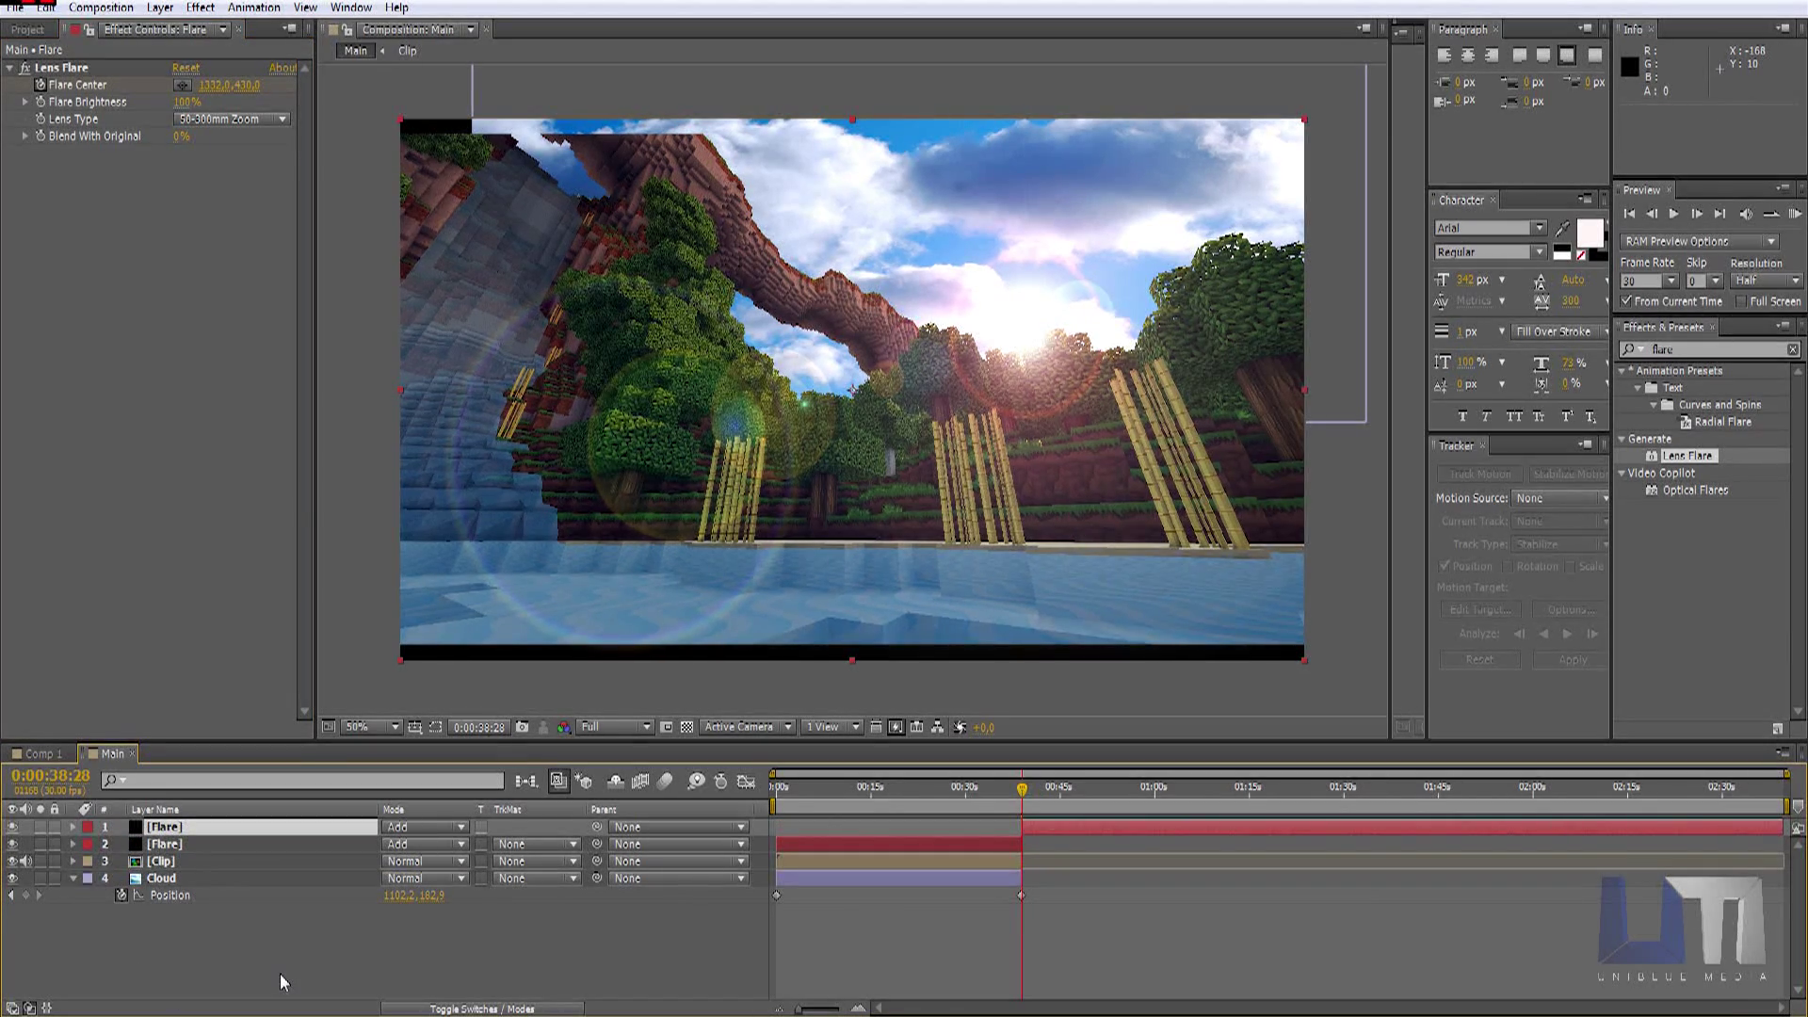
{"action": "key", "text": "alt+bracketright"}
{"action": "left_click", "coordinate": [279, 974]}
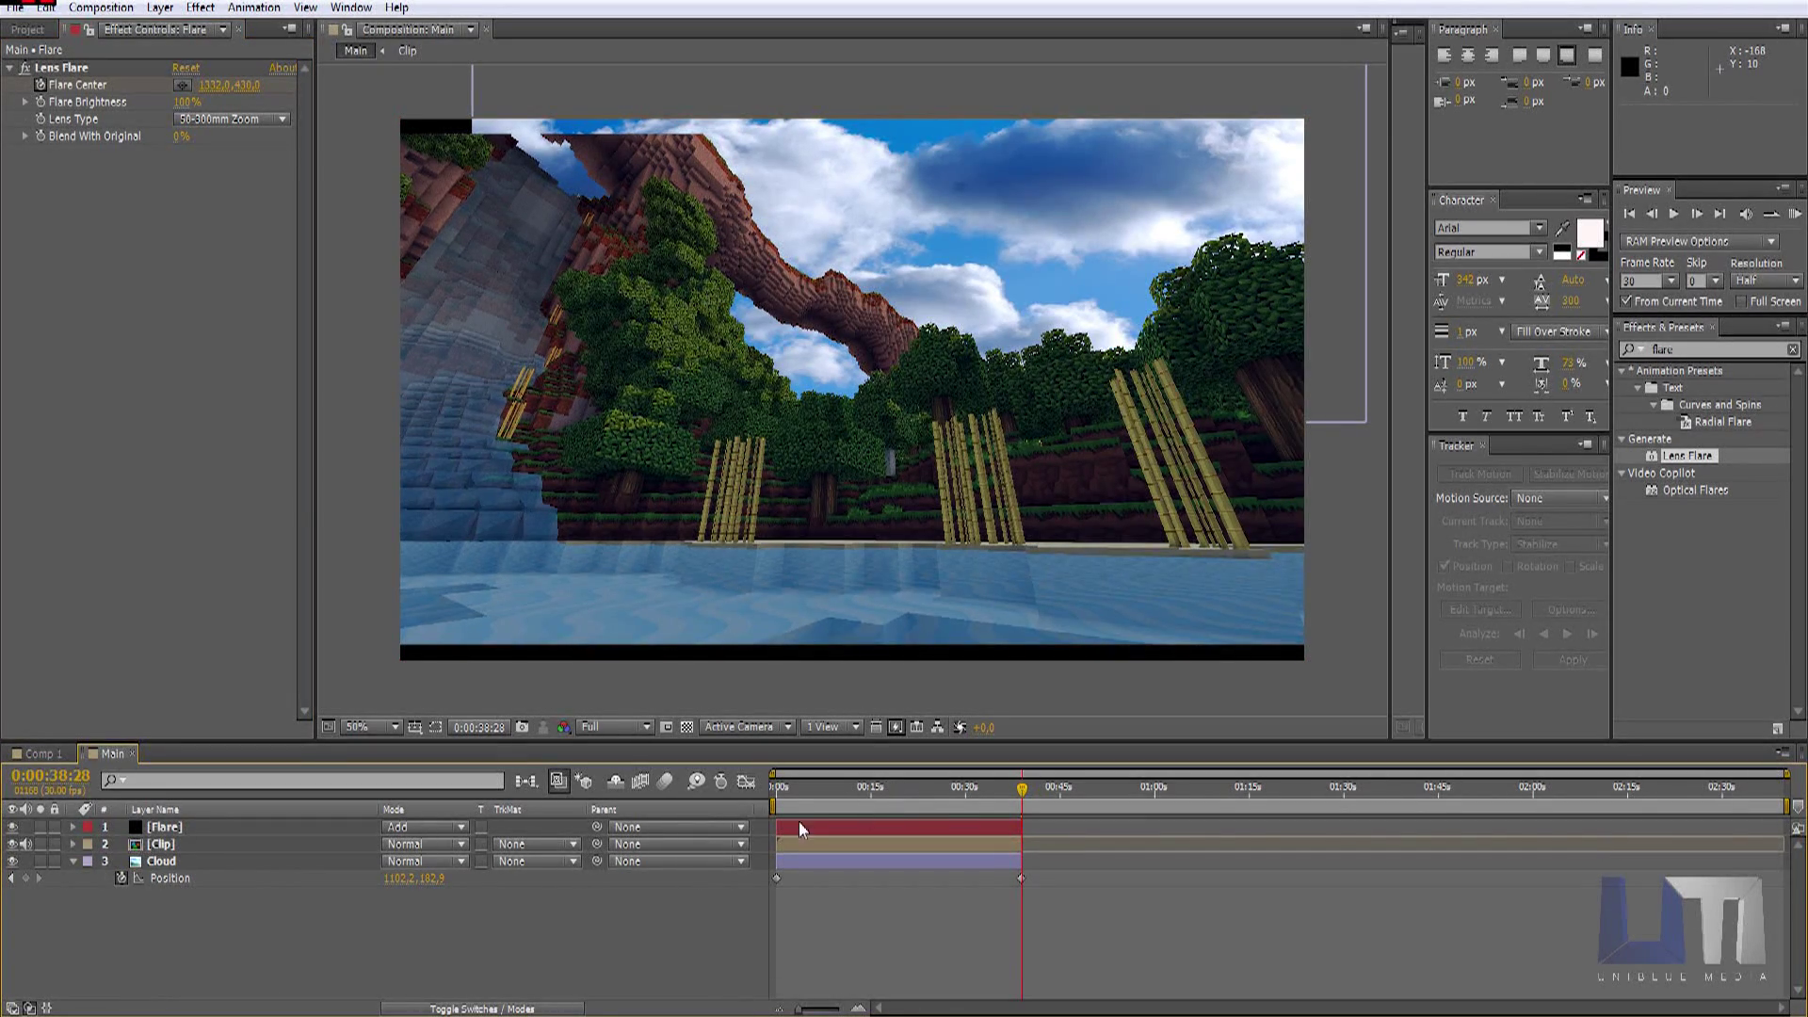
{"action": "left_click", "coordinate": [164, 829]}
{"action": "key", "text": "ctrl+z"}
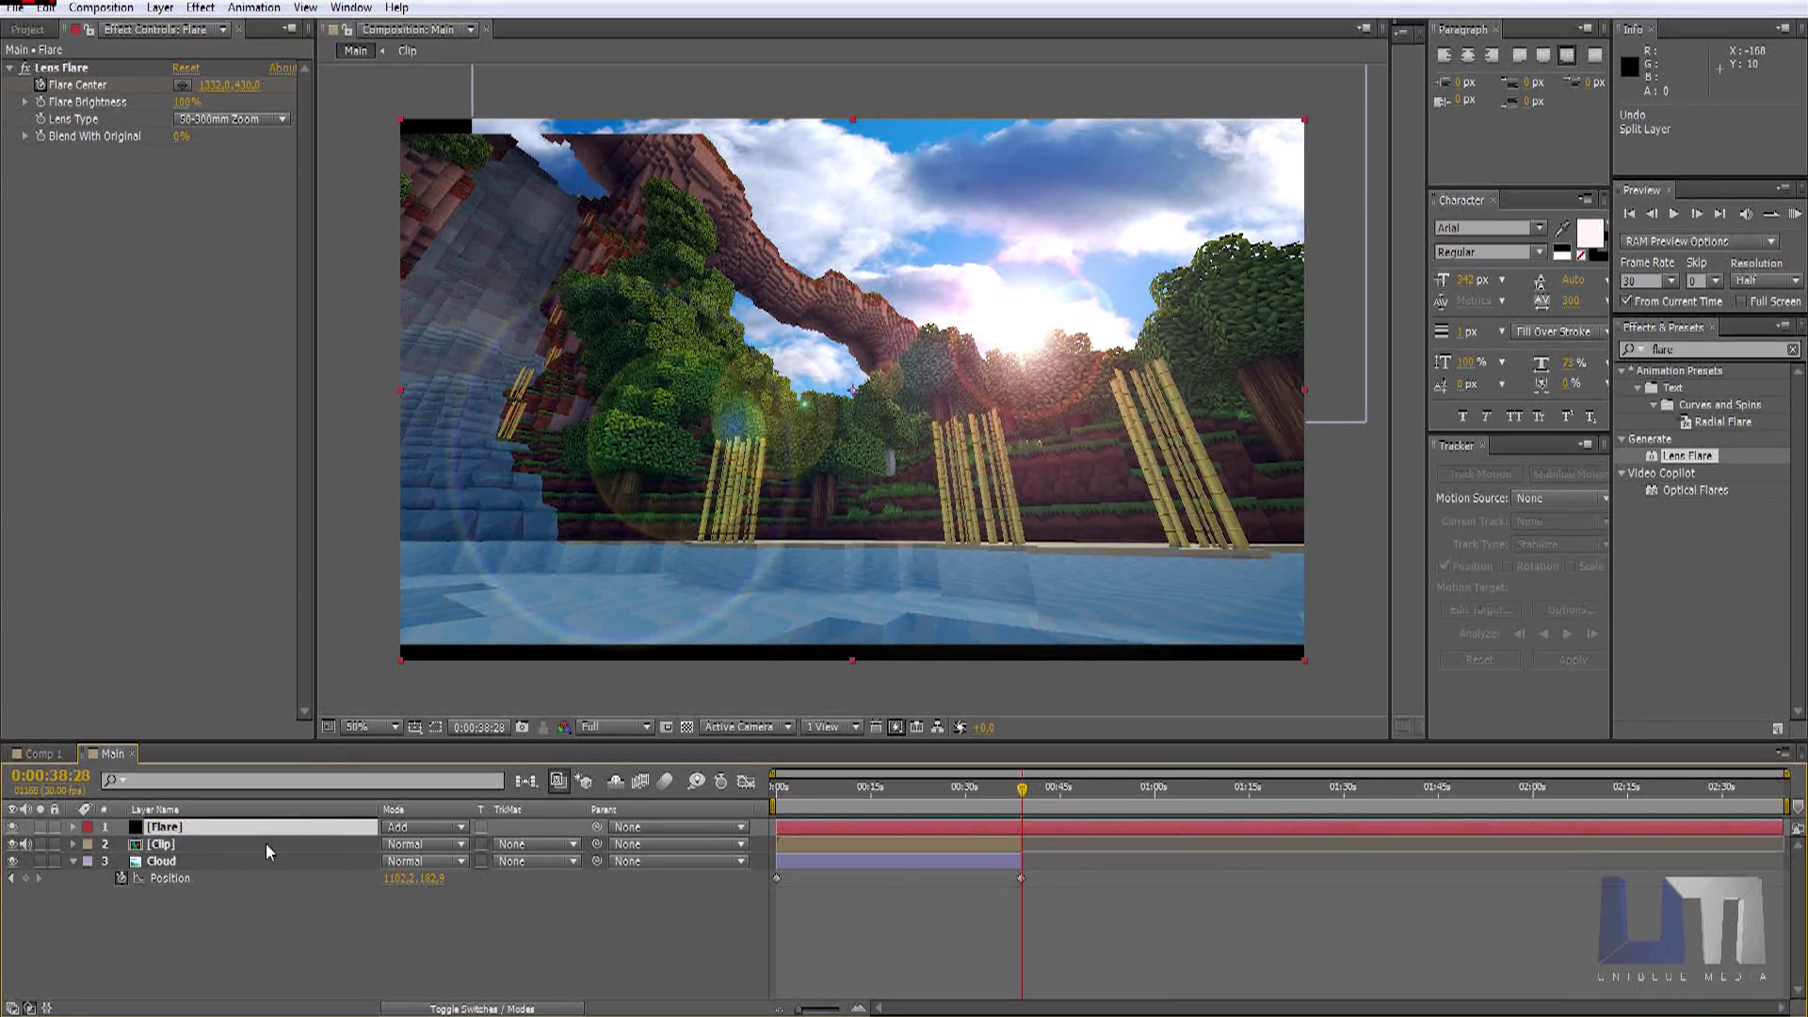
Step: Split the Flare layer at 0:00:38:28 and delete the part extending past the clip
{"action": "key", "text": "ctrl+shift+d"}
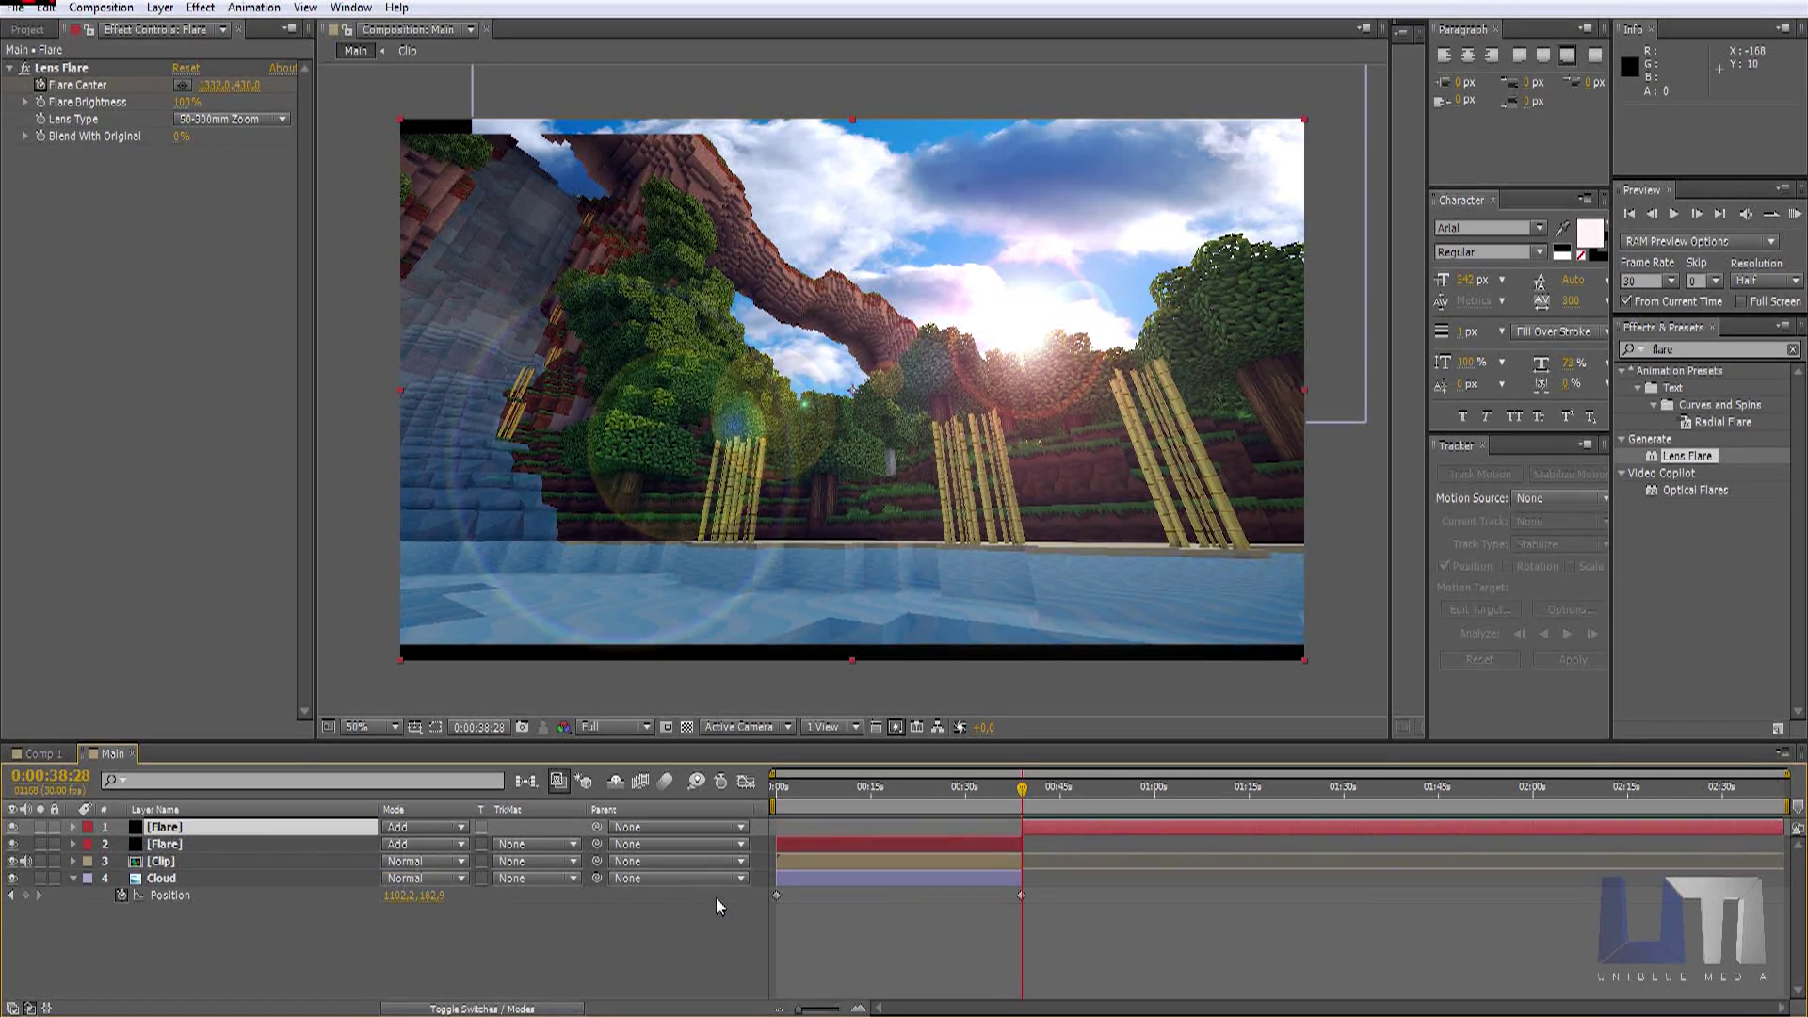
{"action": "key", "text": "Delete"}
Step: Run a RAM preview of the flare and cloud animation from the start at Third resolution, then scrub through the opening
{"action": "left_click_drag", "start_coordinate": [867, 787], "coordinate": [749, 781]}
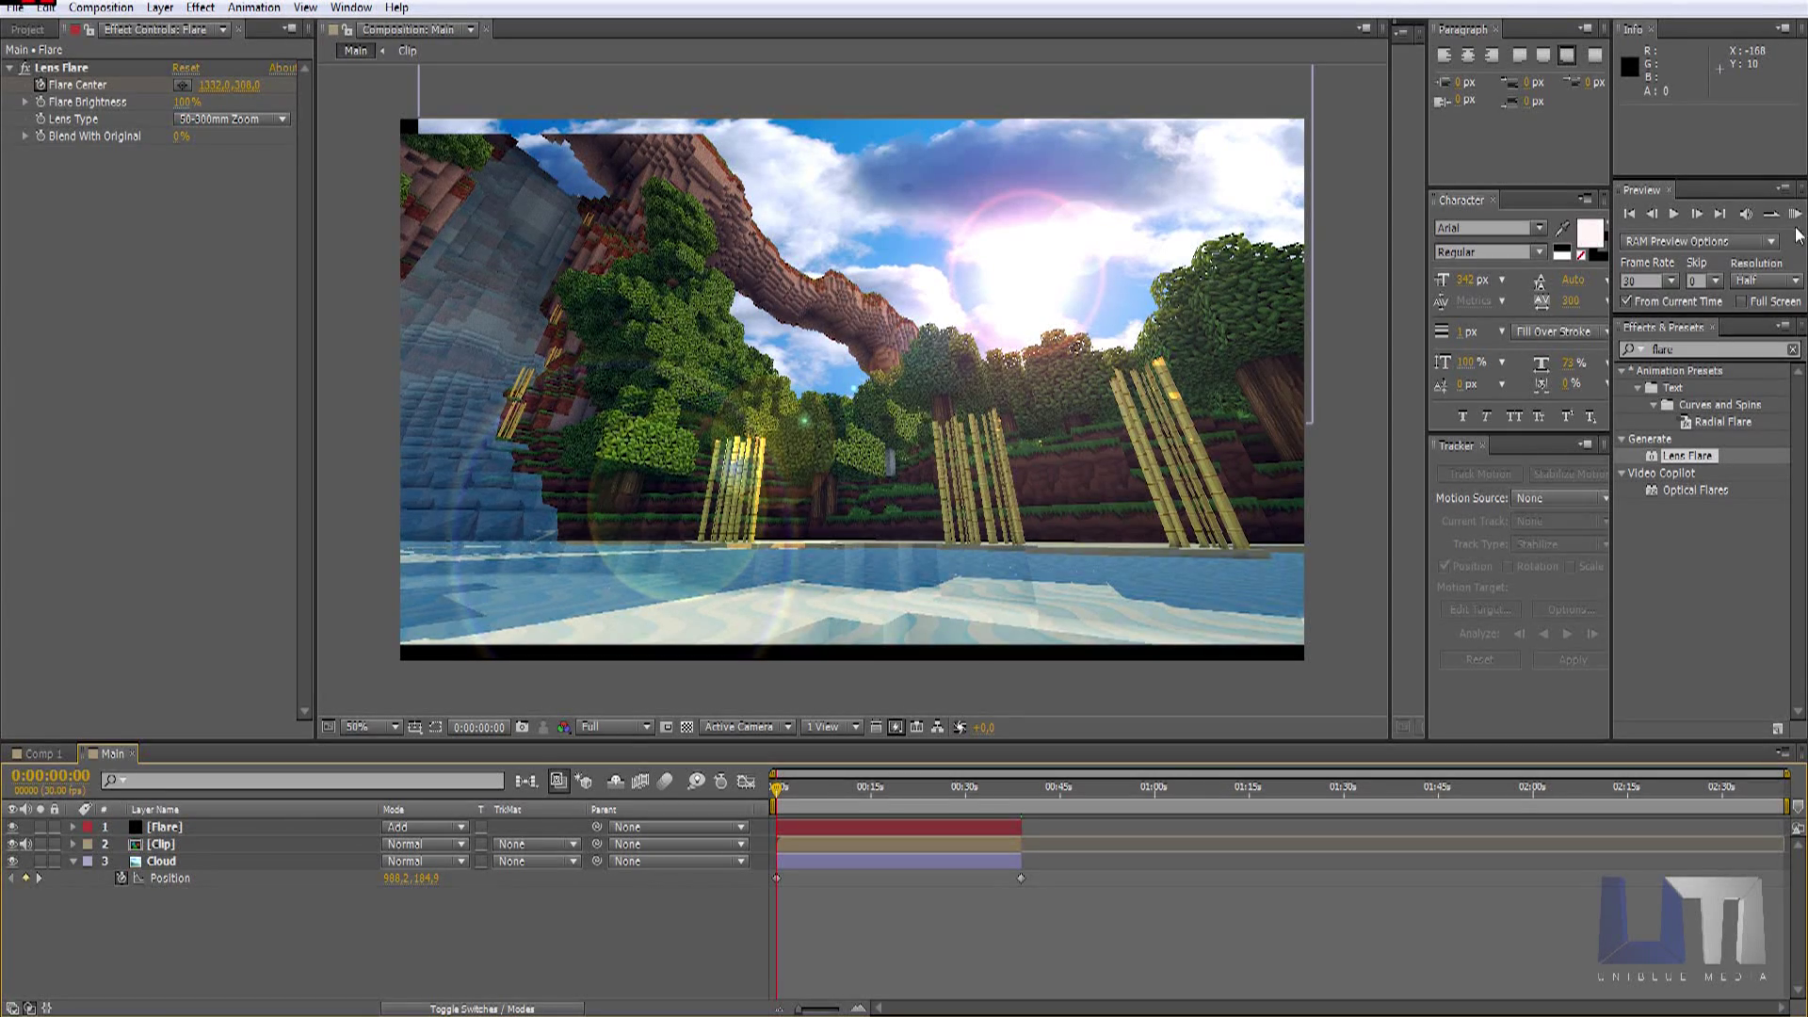
{"action": "left_click", "coordinate": [1774, 281]}
{"action": "left_click", "coordinate": [1795, 214]}
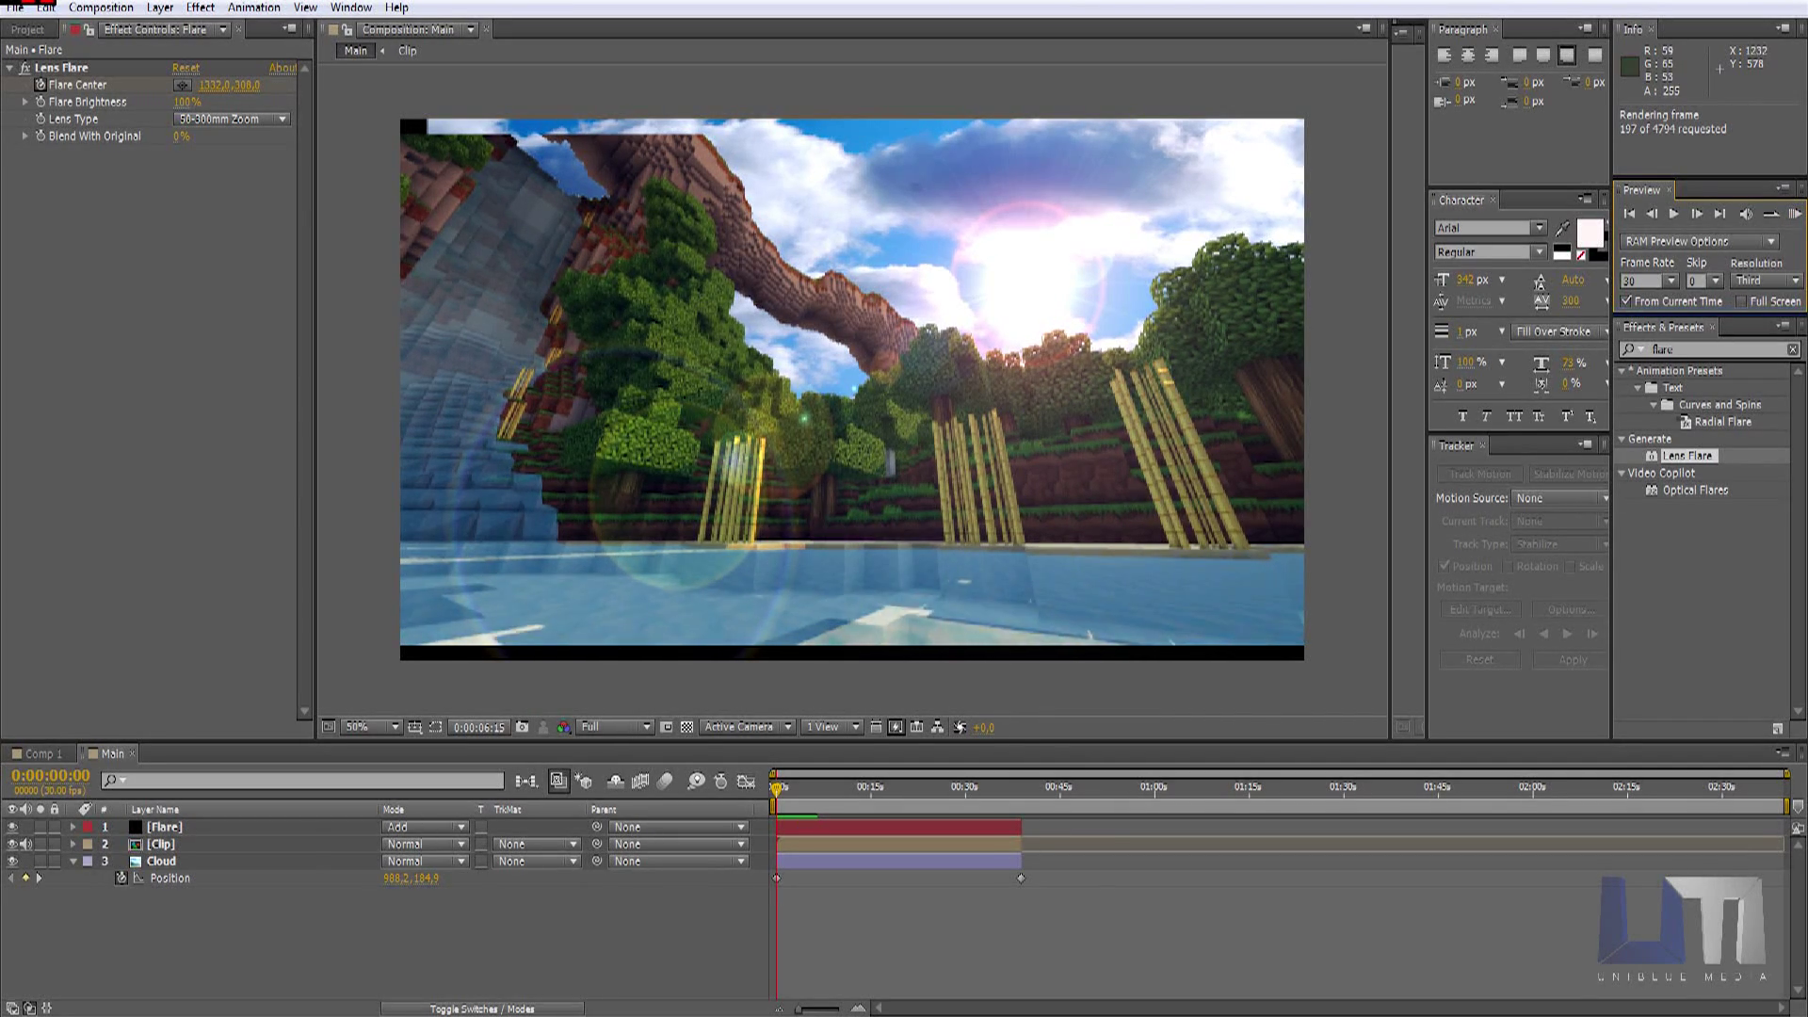
{"action": "key", "text": "space"}
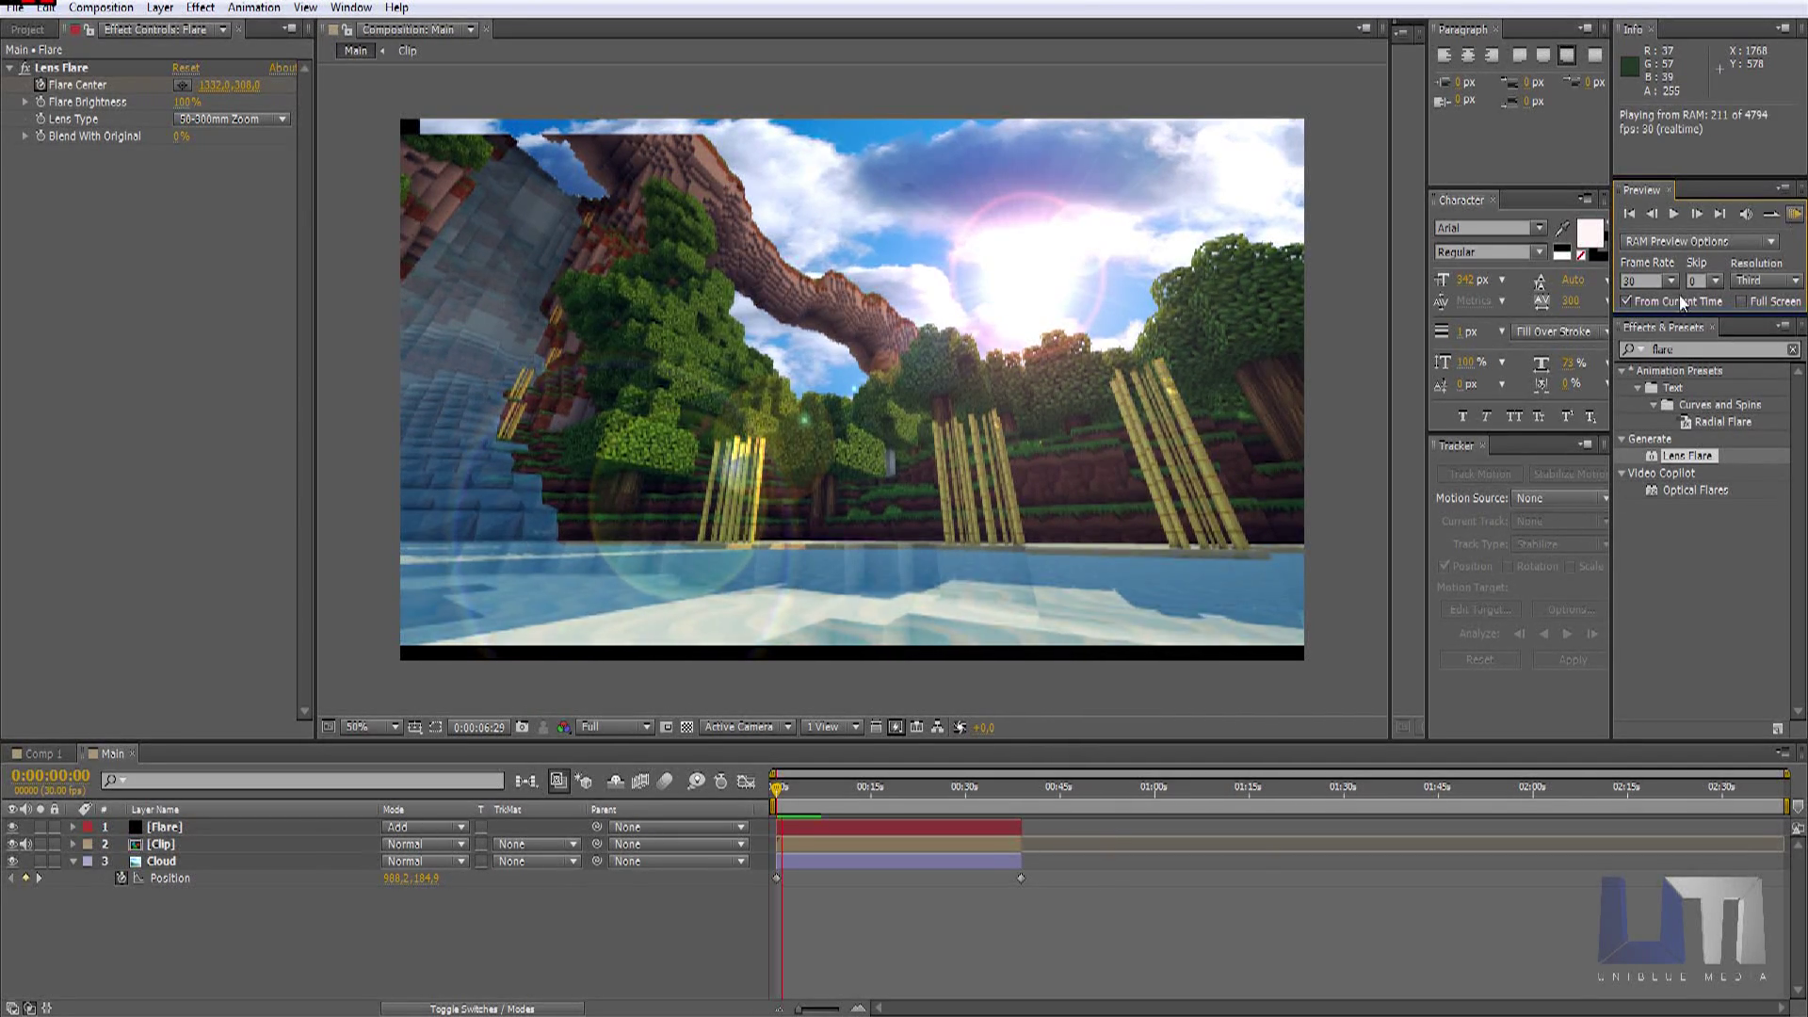
{"action": "key", "text": "space"}
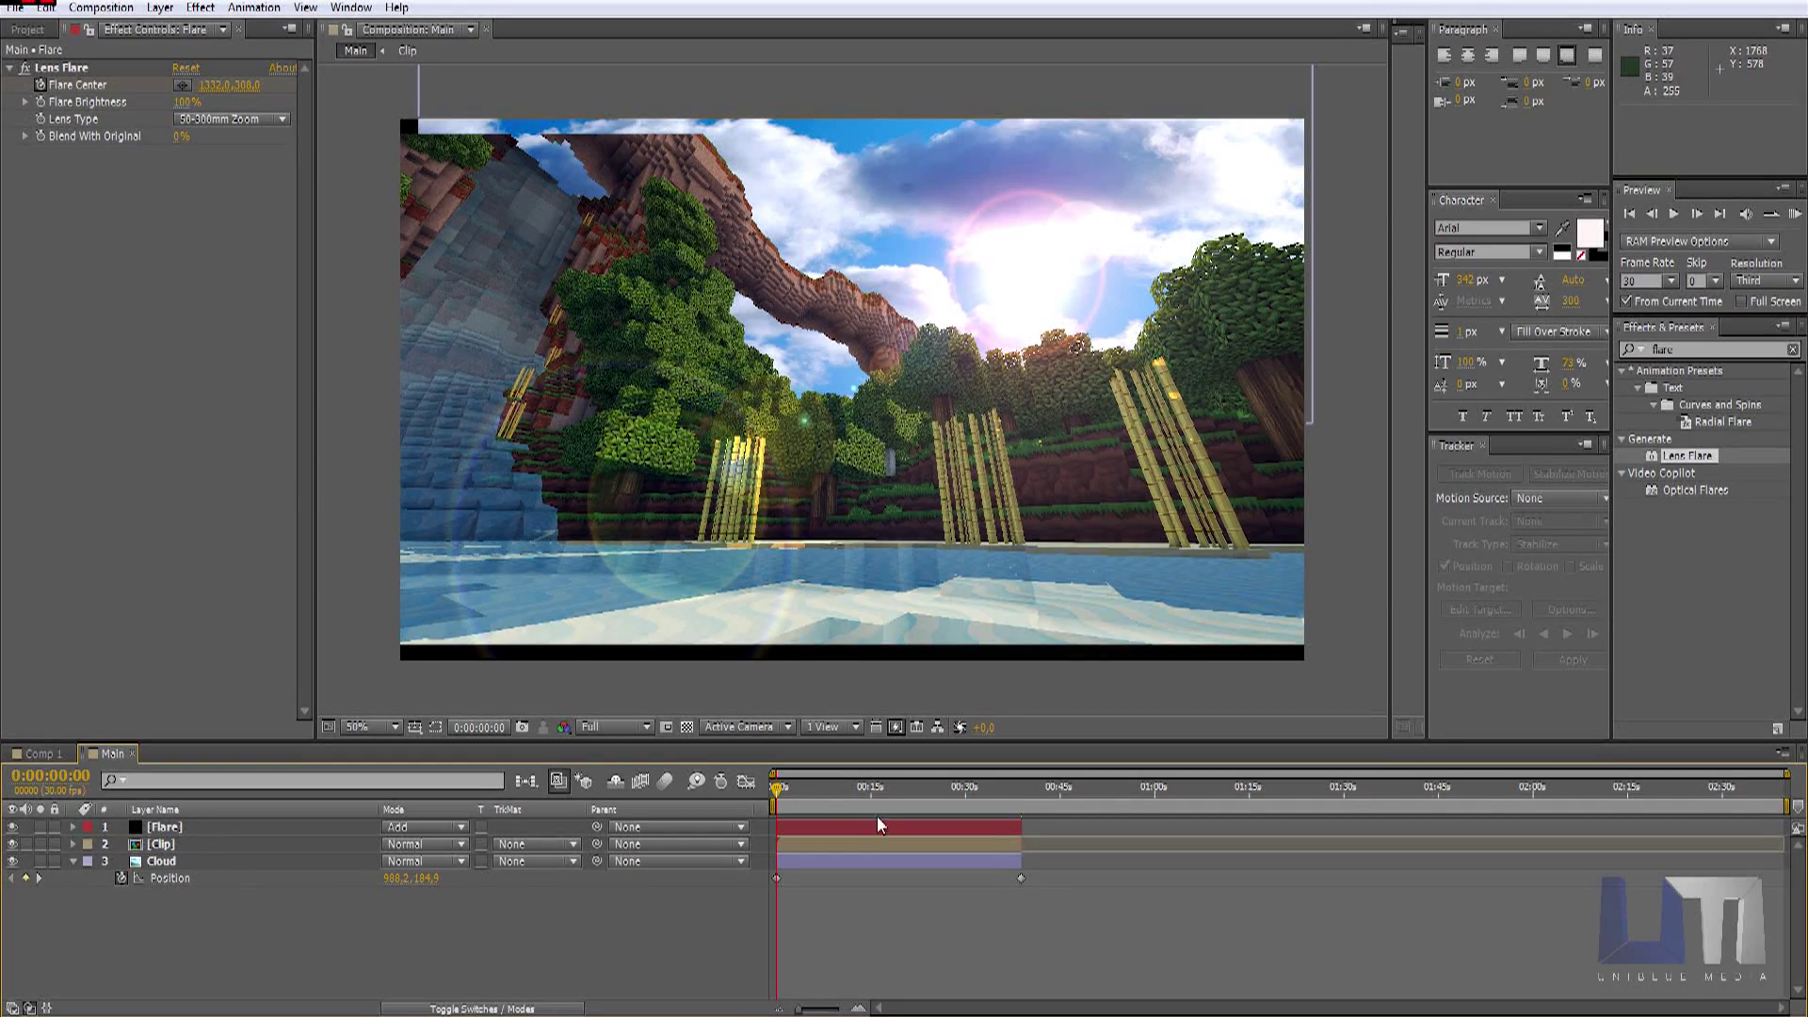
{"action": "left_click", "coordinate": [798, 790]}
{"action": "left_click_drag", "start_coordinate": [814, 798], "coordinate": [641, 755]}
Step: Collapse the Cloud layer's properties, search the effects for "curv", try Curves on the Cloud layer and remove it
{"action": "left_click", "coordinate": [74, 862]}
{"action": "left_click", "coordinate": [1686, 350]}
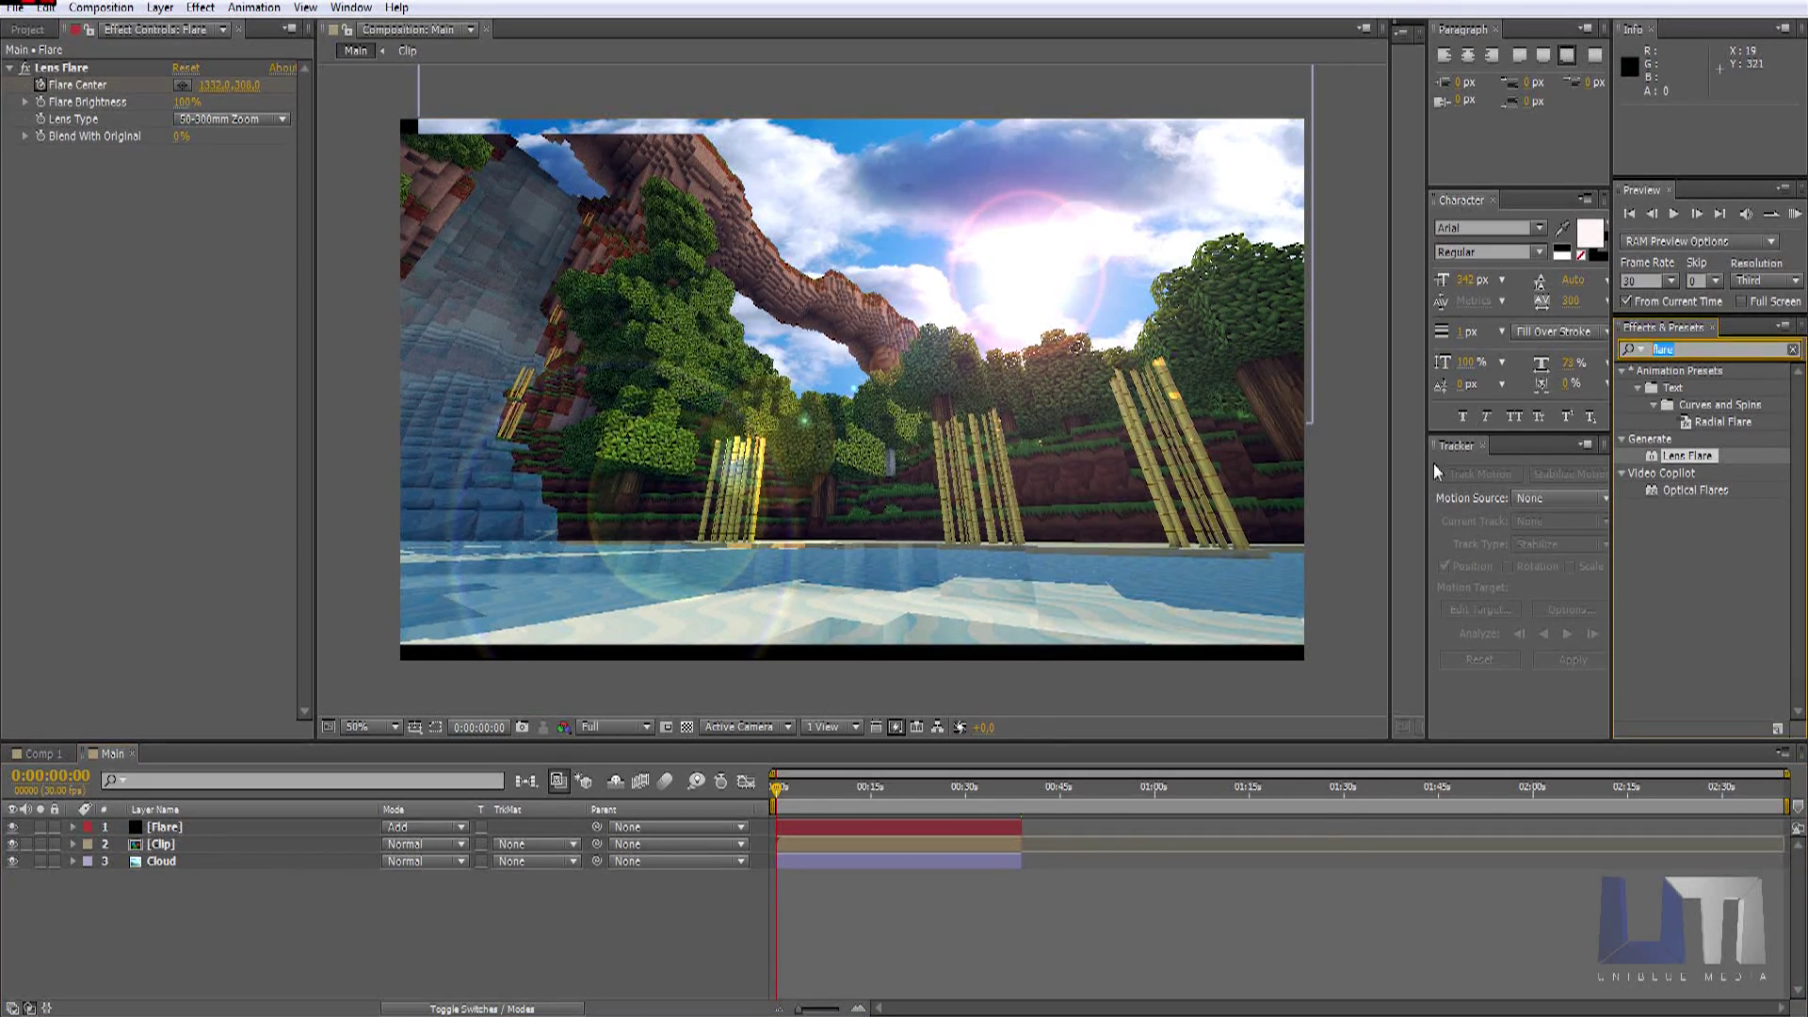
{"action": "type", "text": "curv"}
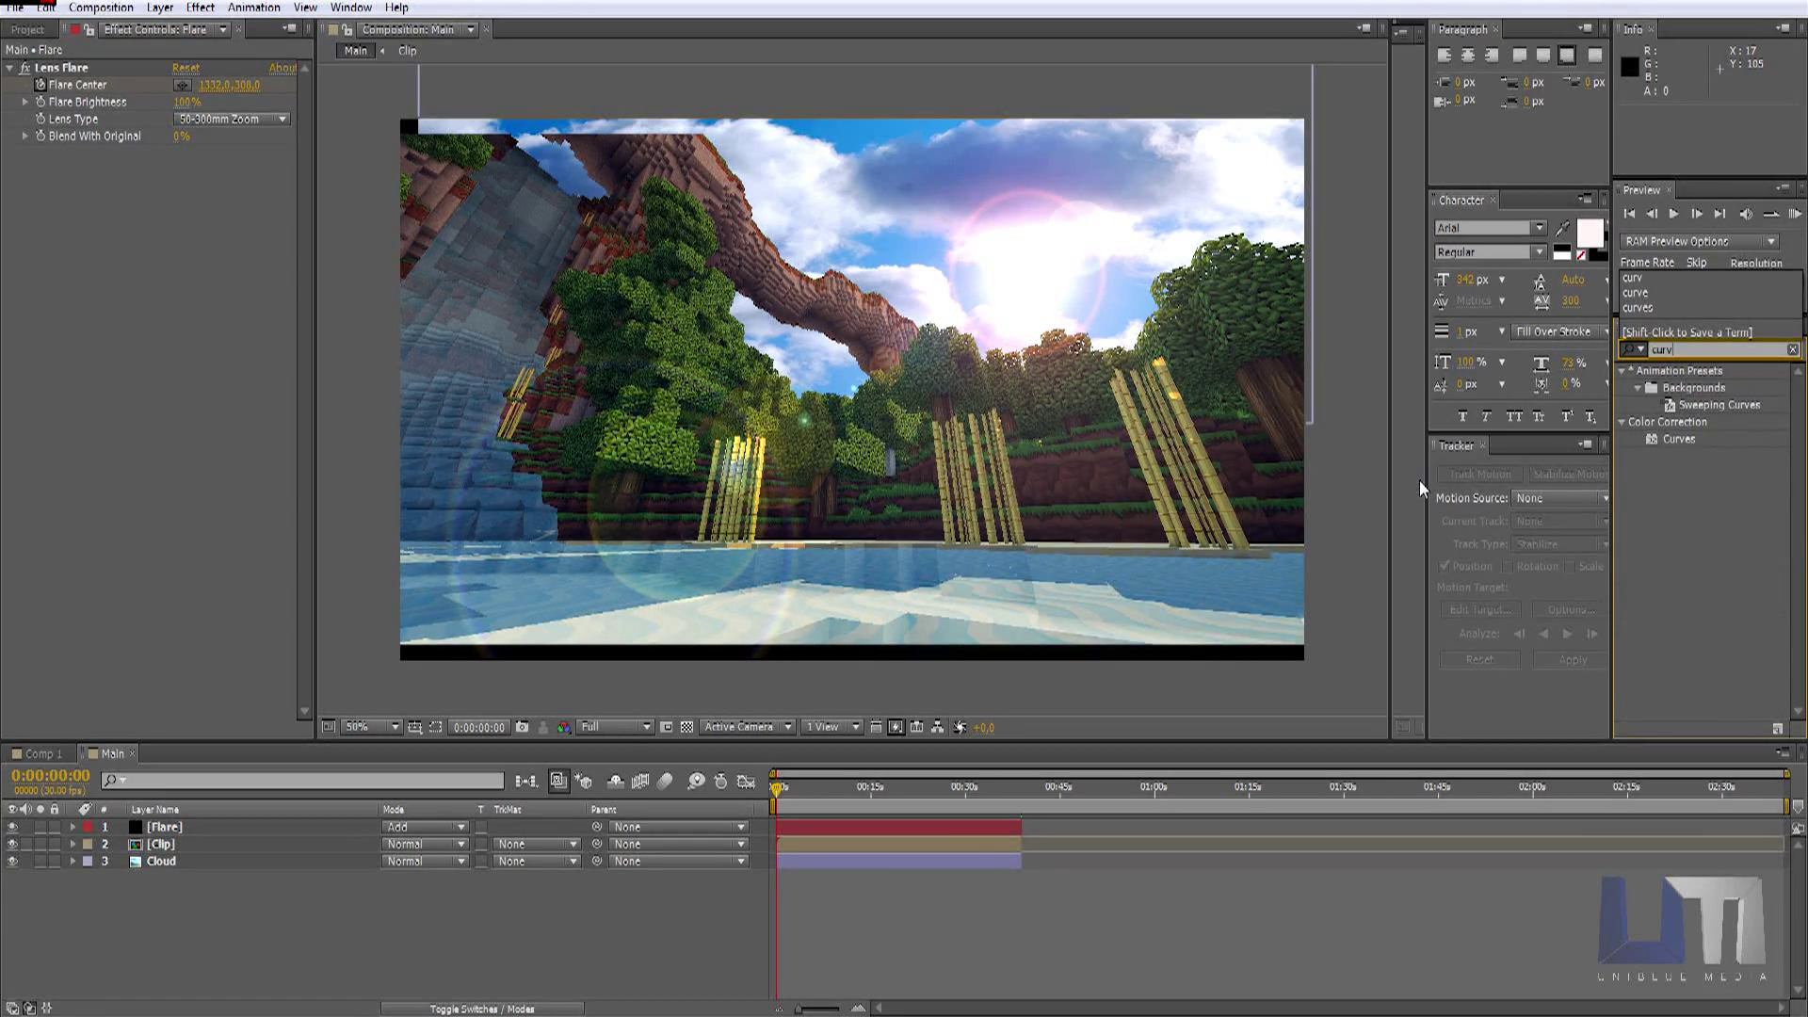
{"action": "left_click", "coordinate": [1679, 439]}
{"action": "left_click_drag", "start_coordinate": [1673, 443], "coordinate": [164, 860]}
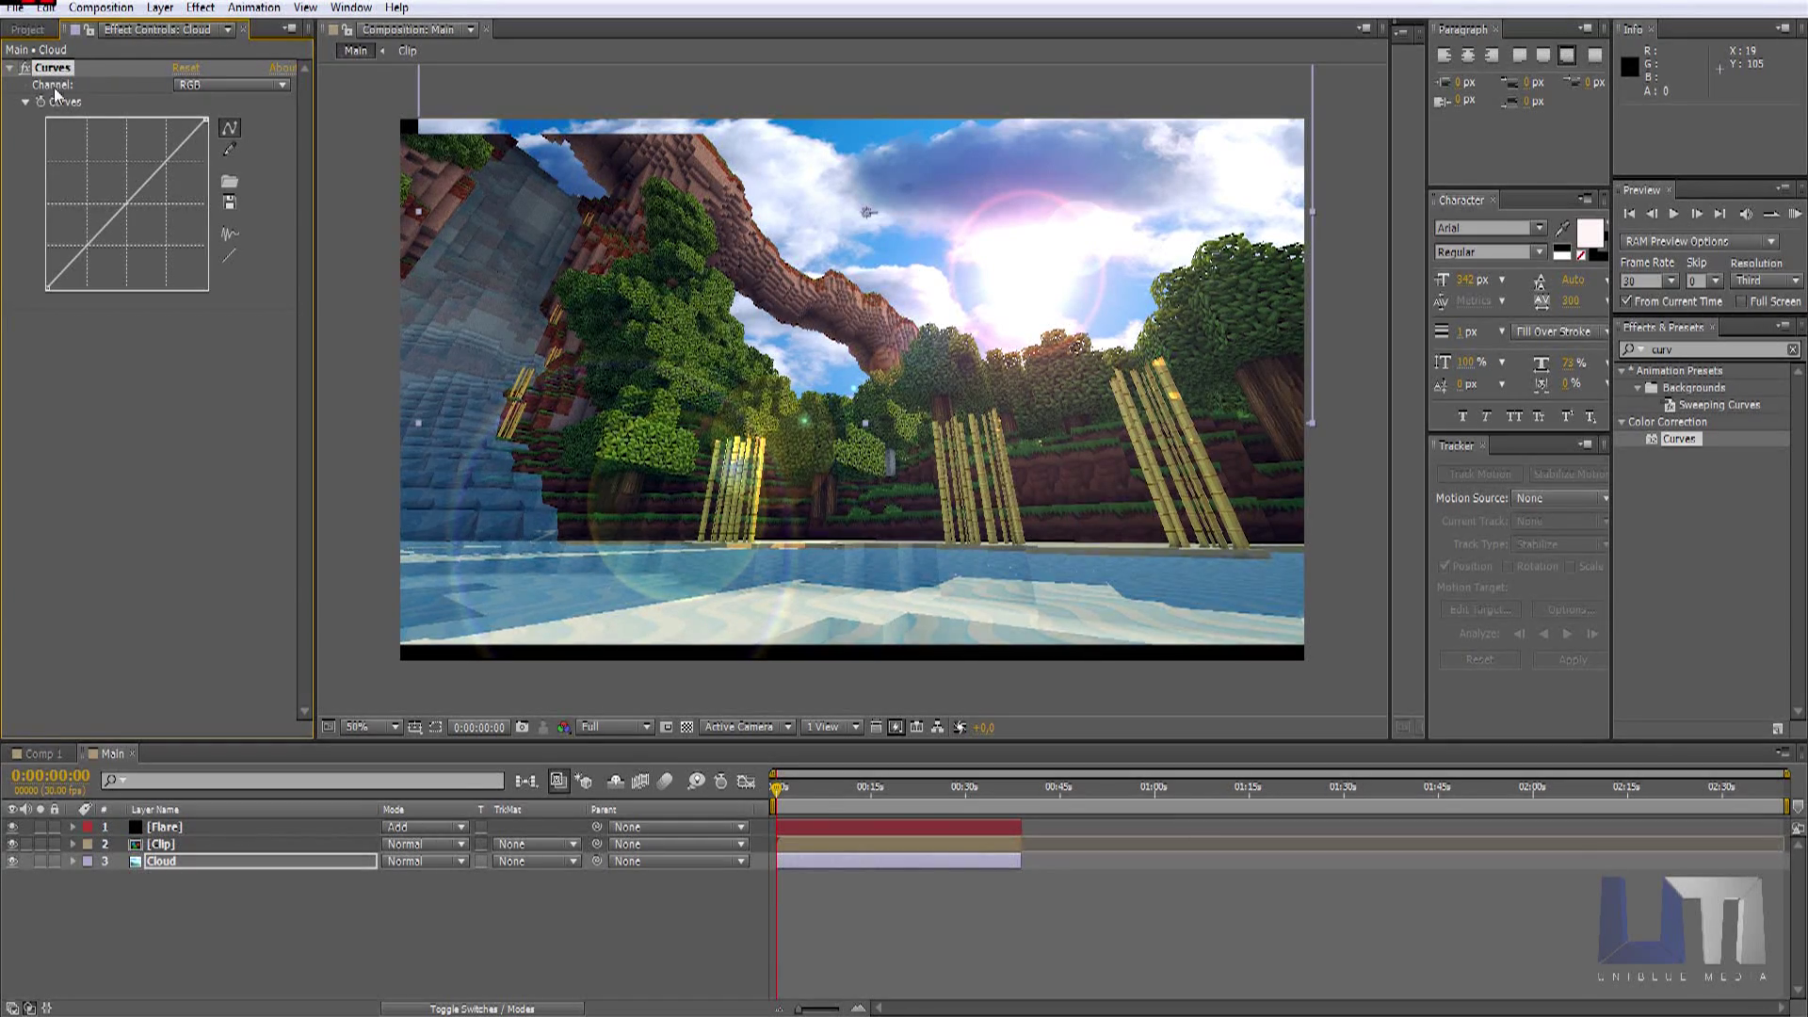
{"action": "key", "text": "Delete"}
Step: Apply Color Balance to the Cloud layer and set the shadow balance to red 99, green -7 and blue -77
{"action": "left_click", "coordinate": [201, 7]}
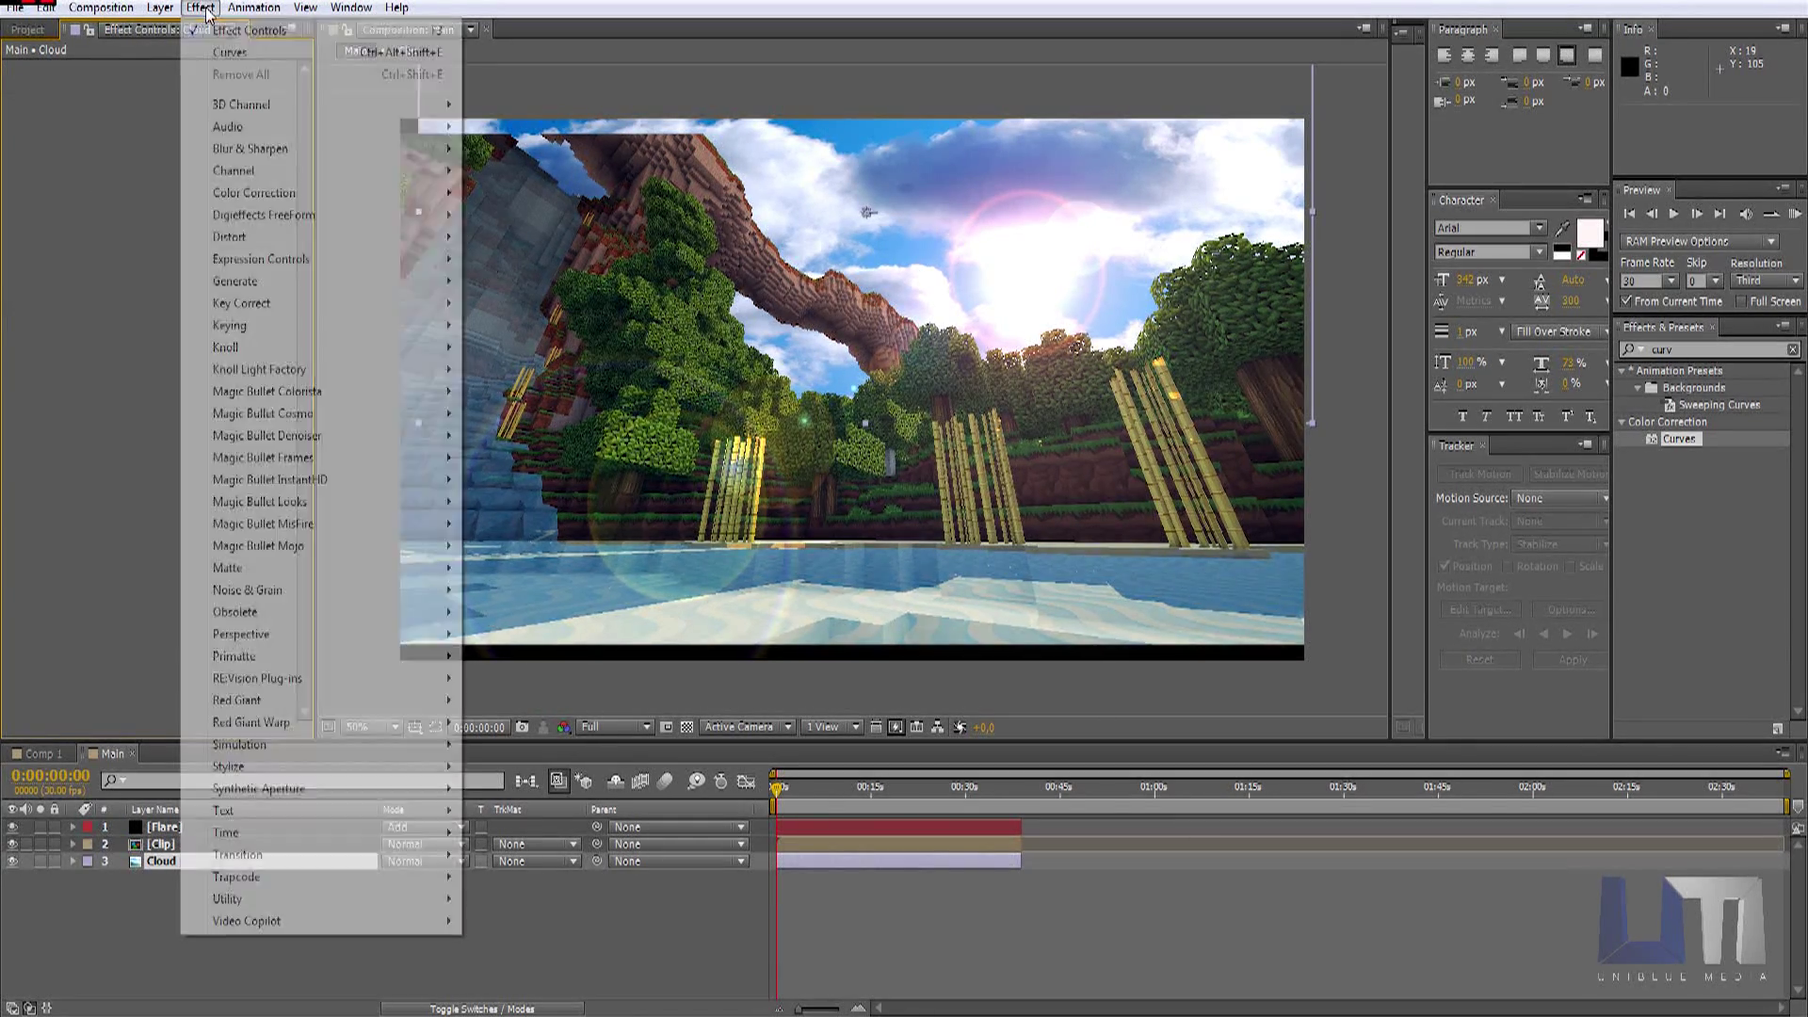
{"action": "mouse_move", "coordinate": [274, 194]}
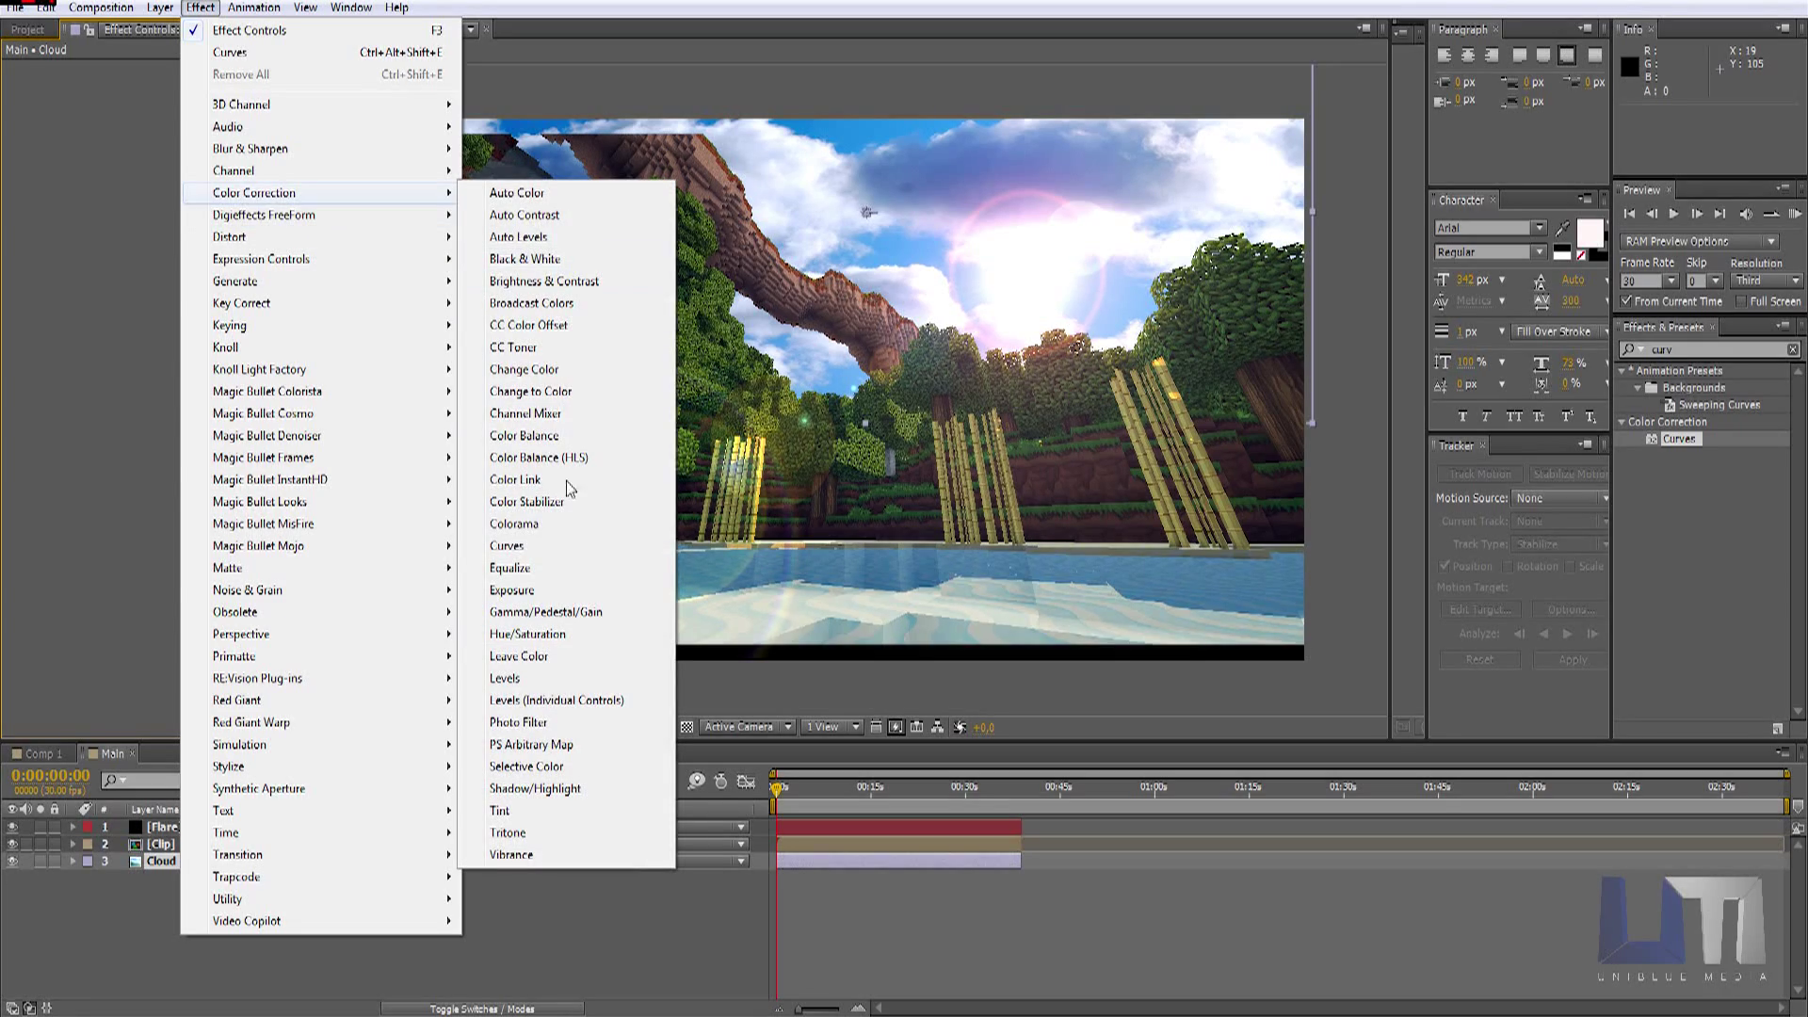
{"action": "left_click", "coordinate": [546, 435]}
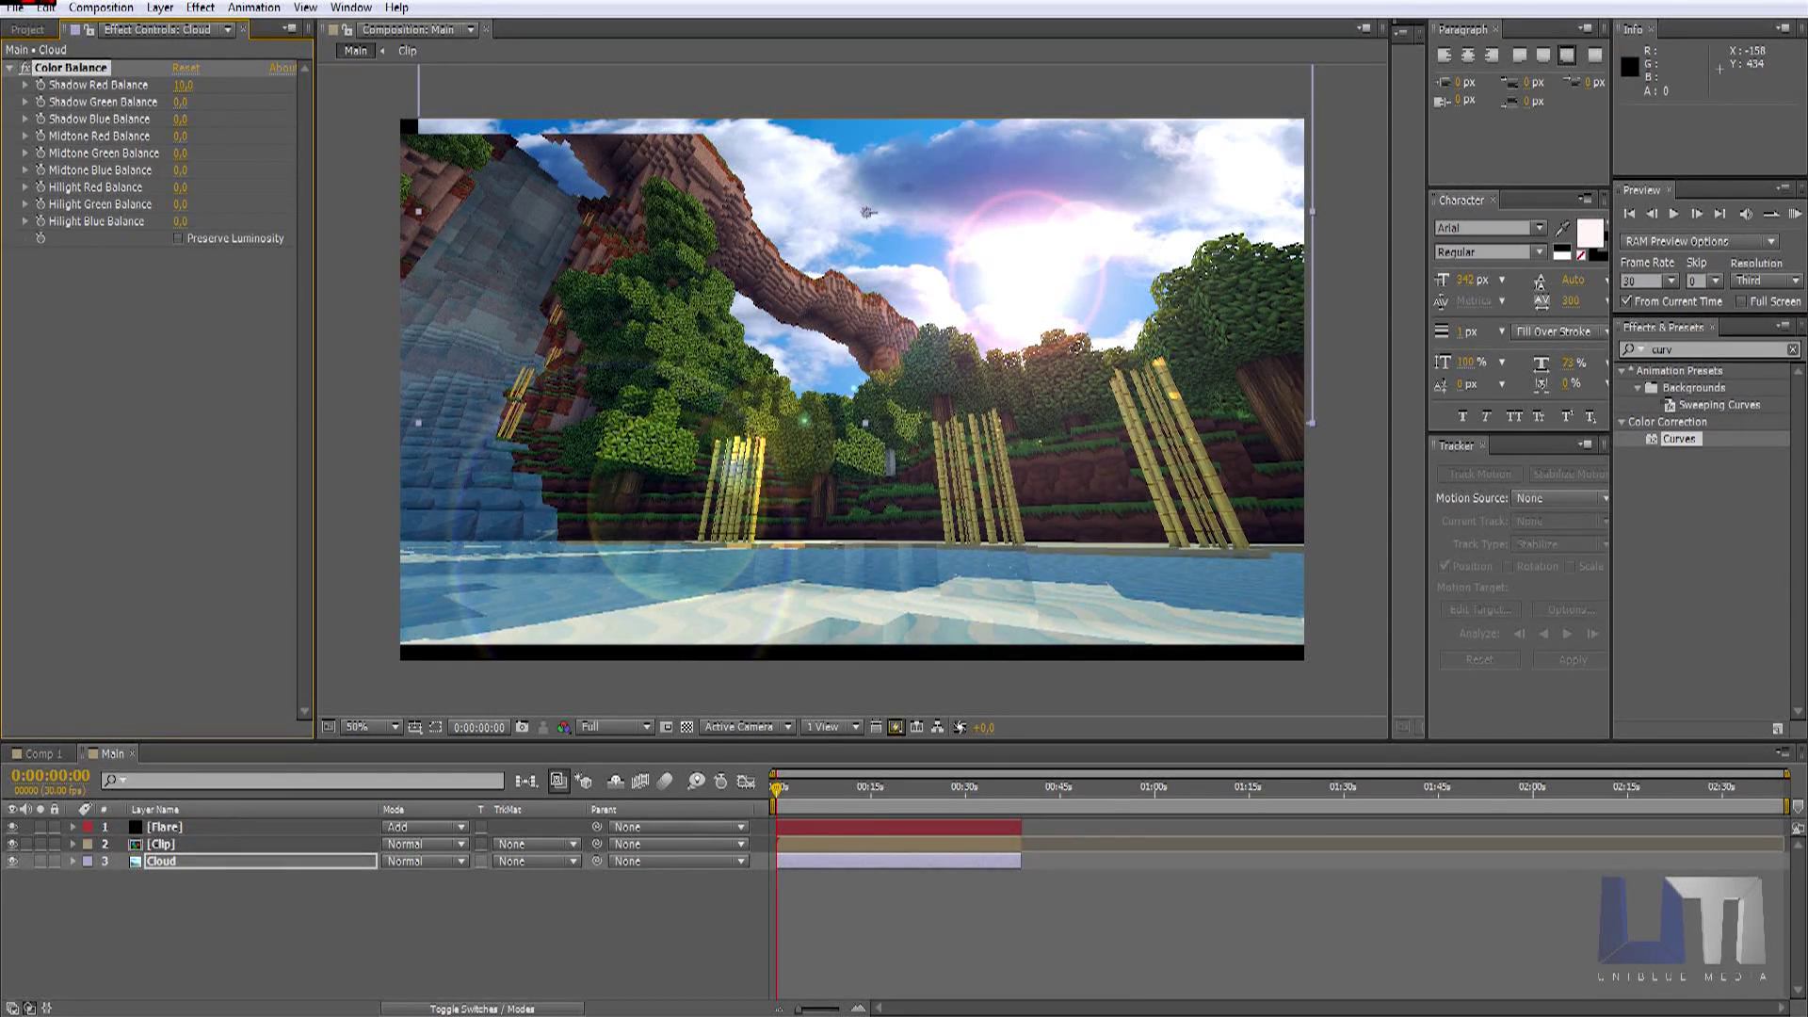
{"action": "left_click_drag", "start_coordinate": [182, 85], "coordinate": [169, 118]}
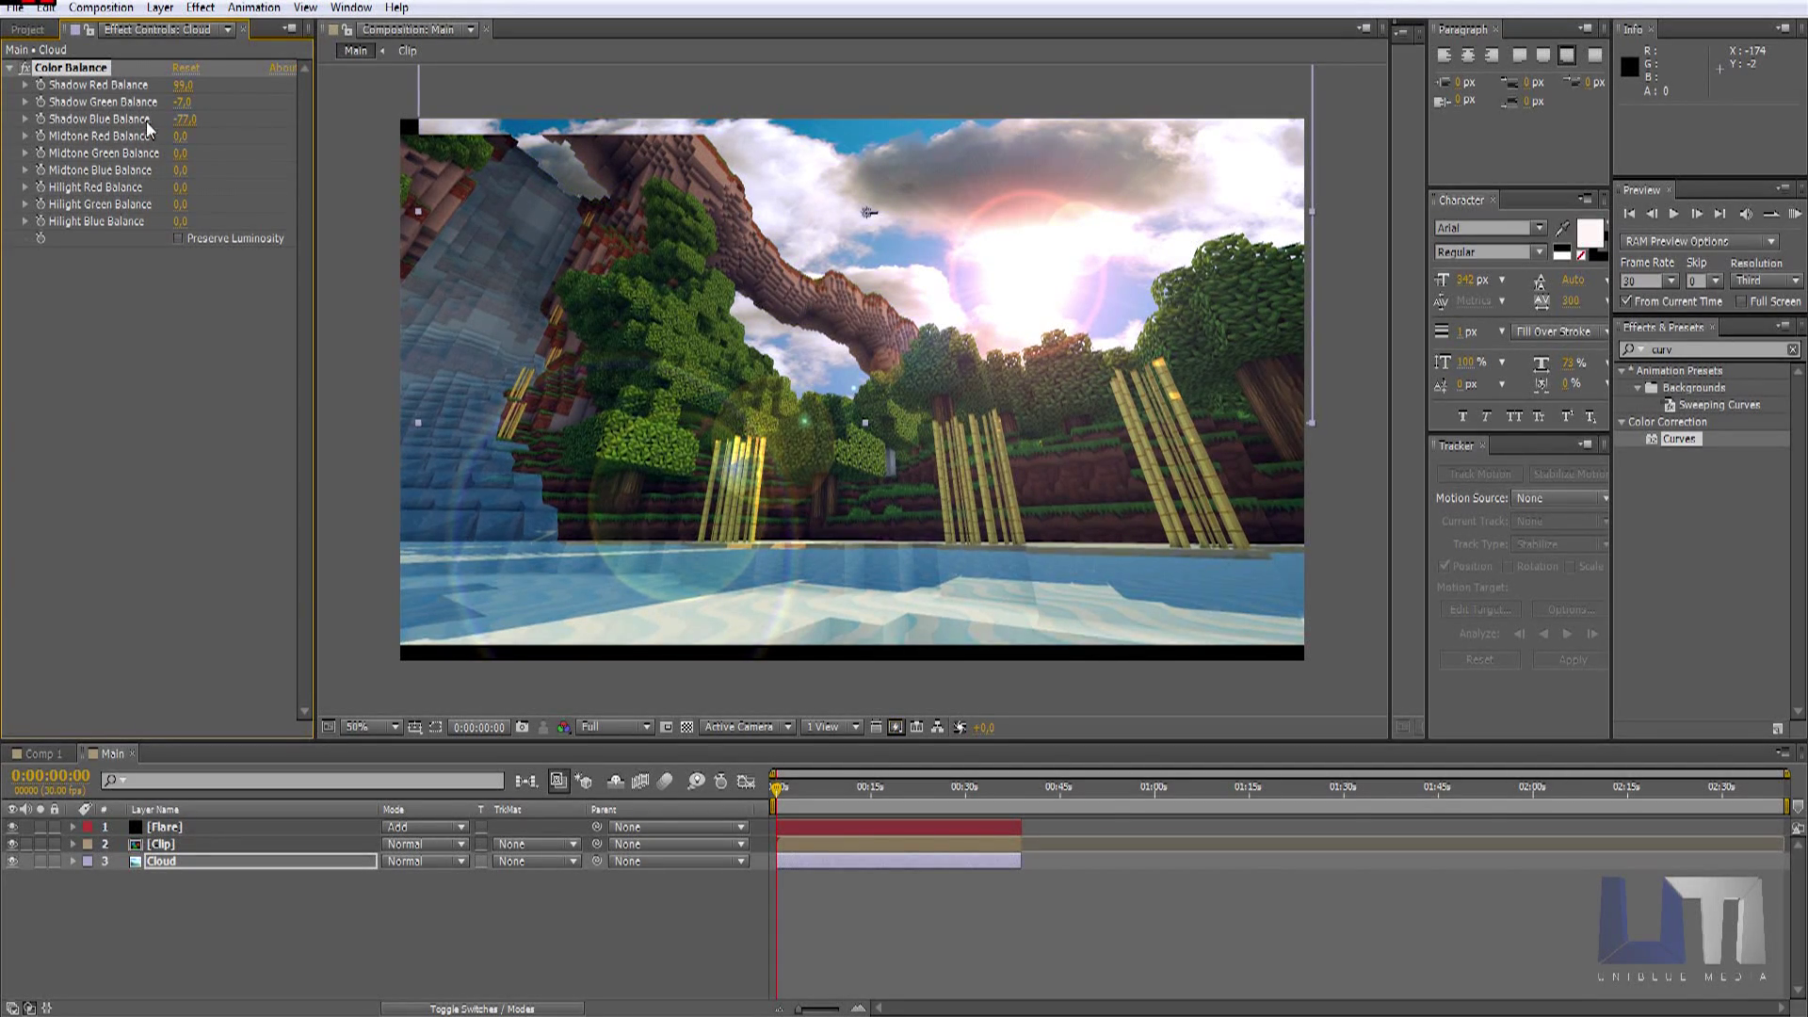
Step: Set the Cloud layer's midtone balance to red 22, green 12, blue -24 and highlight balance to red 18, green -14, blue -16
{"action": "left_click_drag", "start_coordinate": [180, 136], "coordinate": [274, 170]}
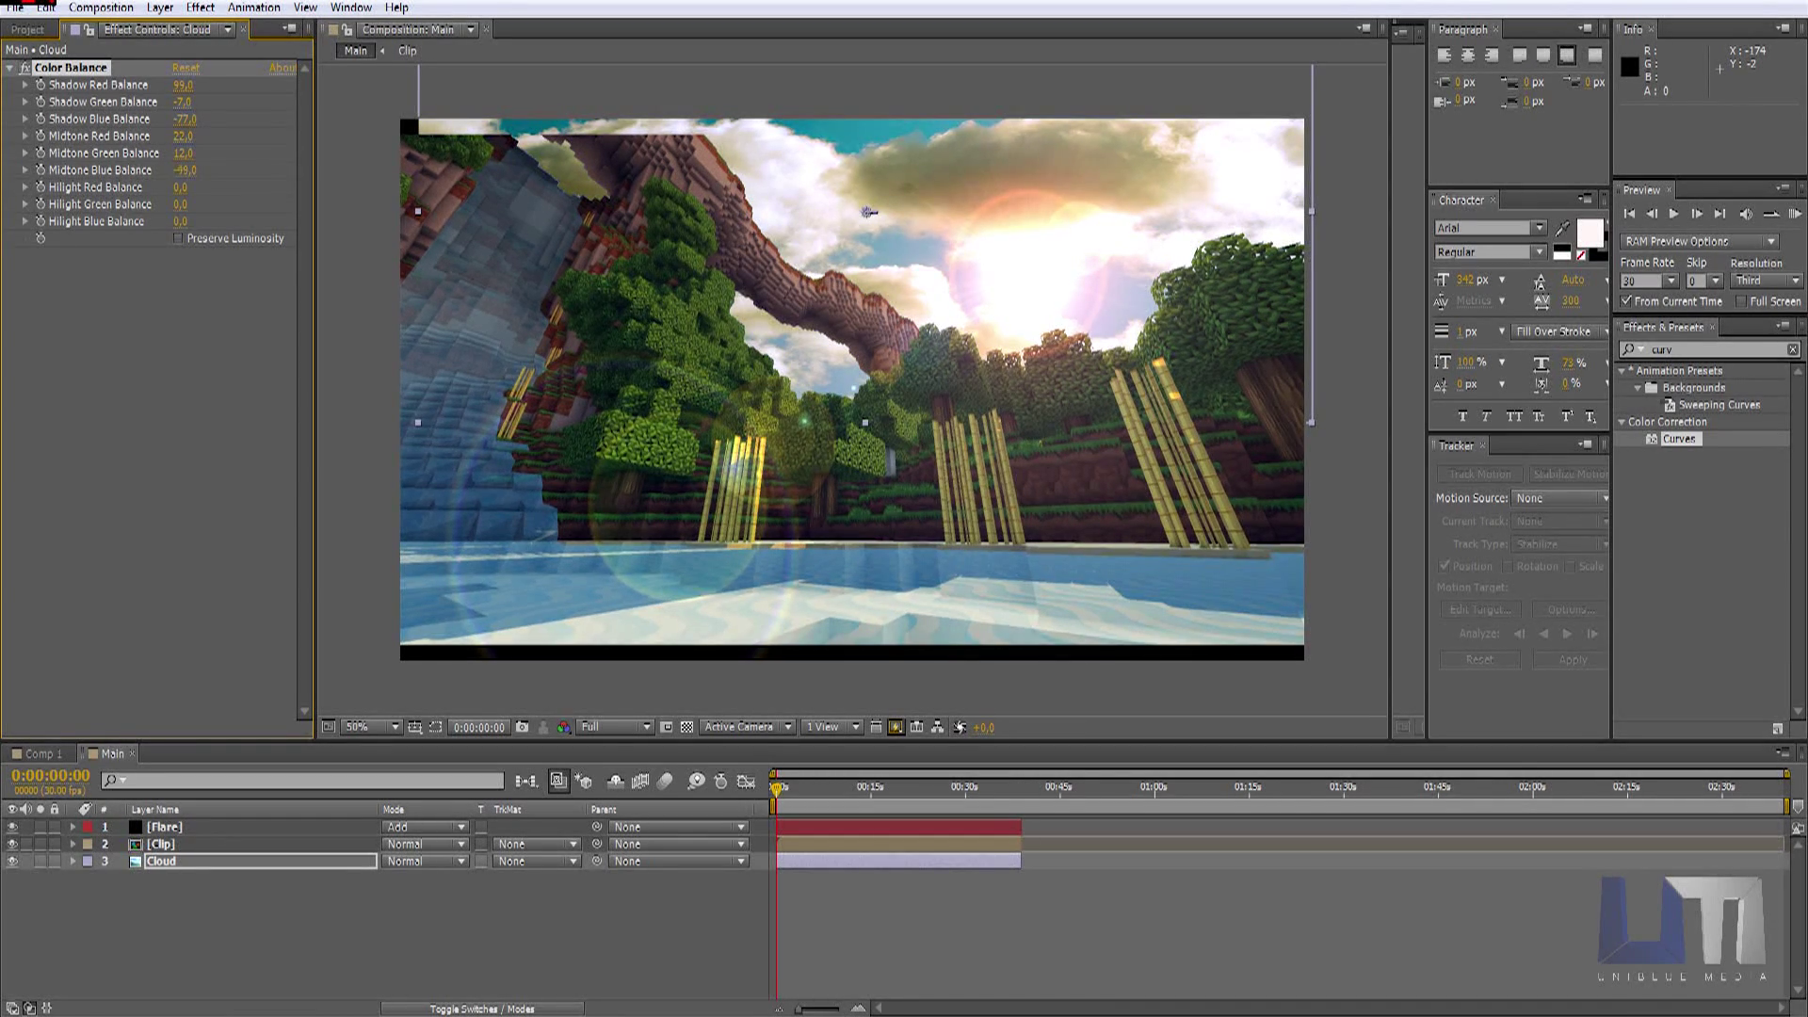
{"action": "left_click_drag", "start_coordinate": [182, 187], "coordinate": [247, 187]}
{"action": "mouse_move", "coordinate": [181, 204]}
{"action": "left_mouse_down"}
{"action": "mouse_move", "coordinate": [238, 205]}
{"action": "mouse_move", "coordinate": [156, 204]}
{"action": "mouse_move", "coordinate": [179, 245]}
{"action": "mouse_move", "coordinate": [200, 221]}
{"action": "left_mouse_up"}
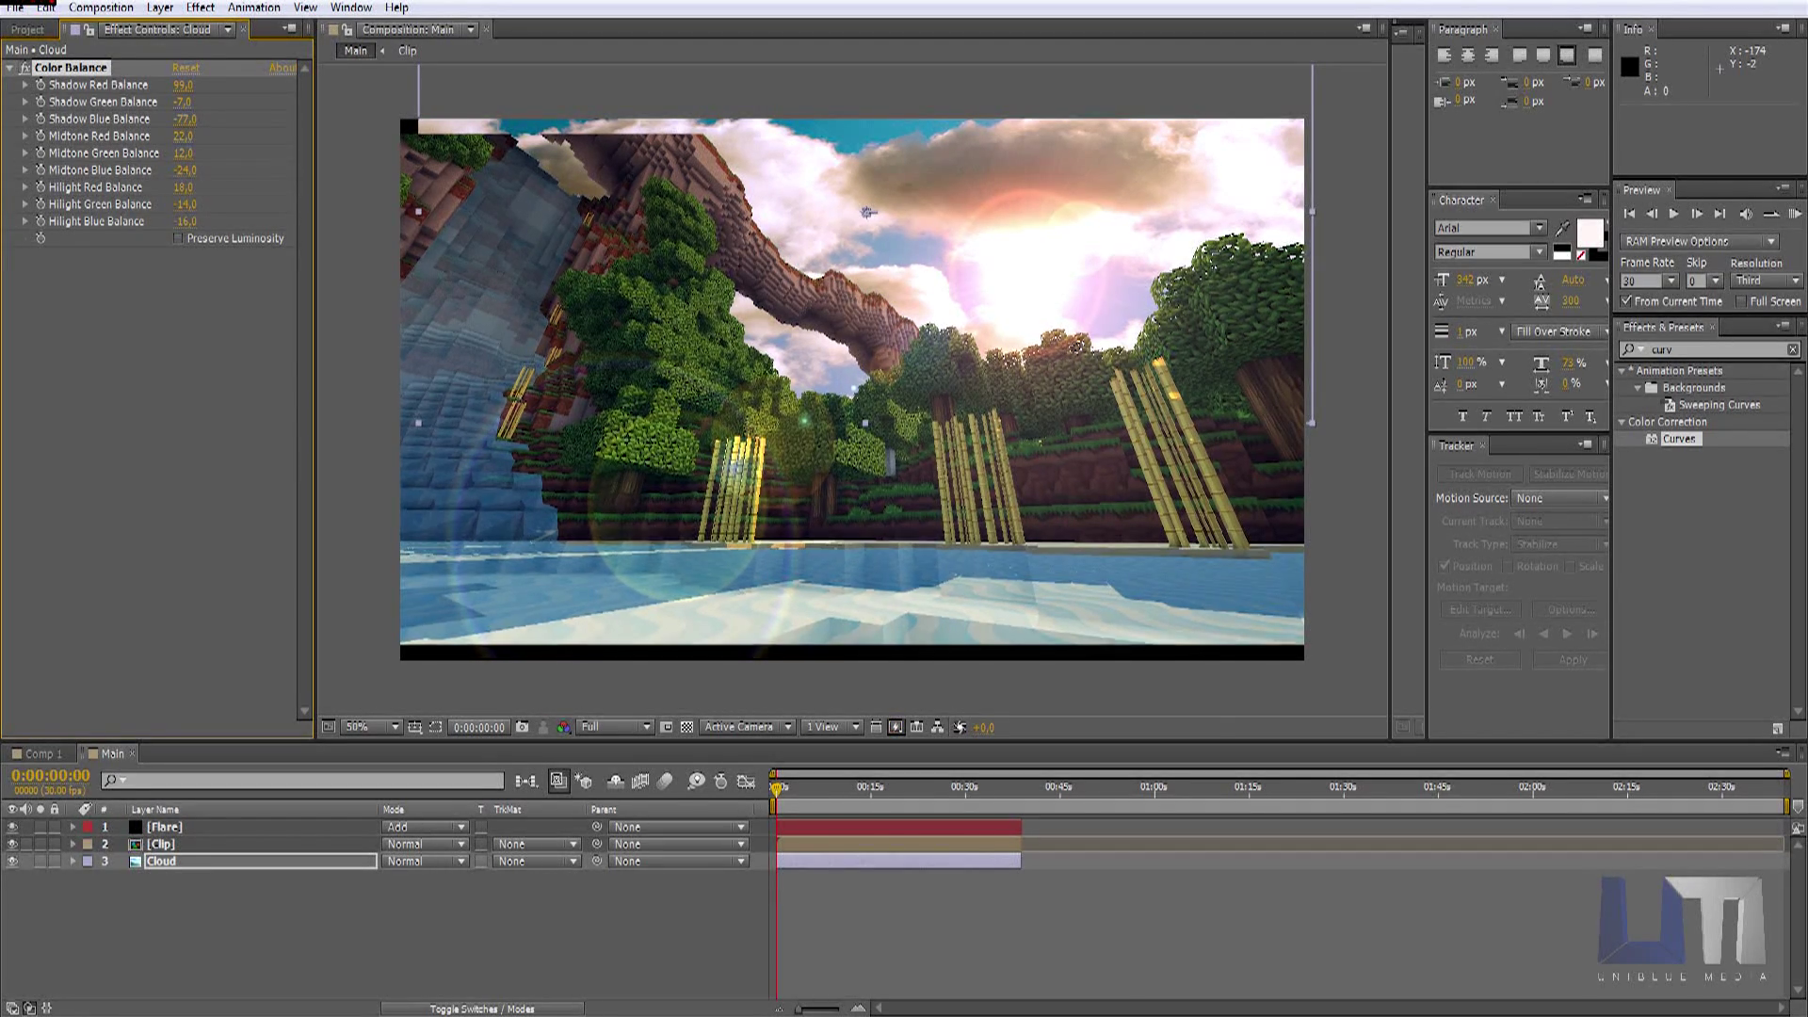
Step: Toggle Color Balance off and on to compare the Cloud layer with and without the correction
{"action": "left_click", "coordinate": [22, 70]}
{"action": "left_click", "coordinate": [22, 68]}
{"action": "left_click", "coordinate": [40, 272]}
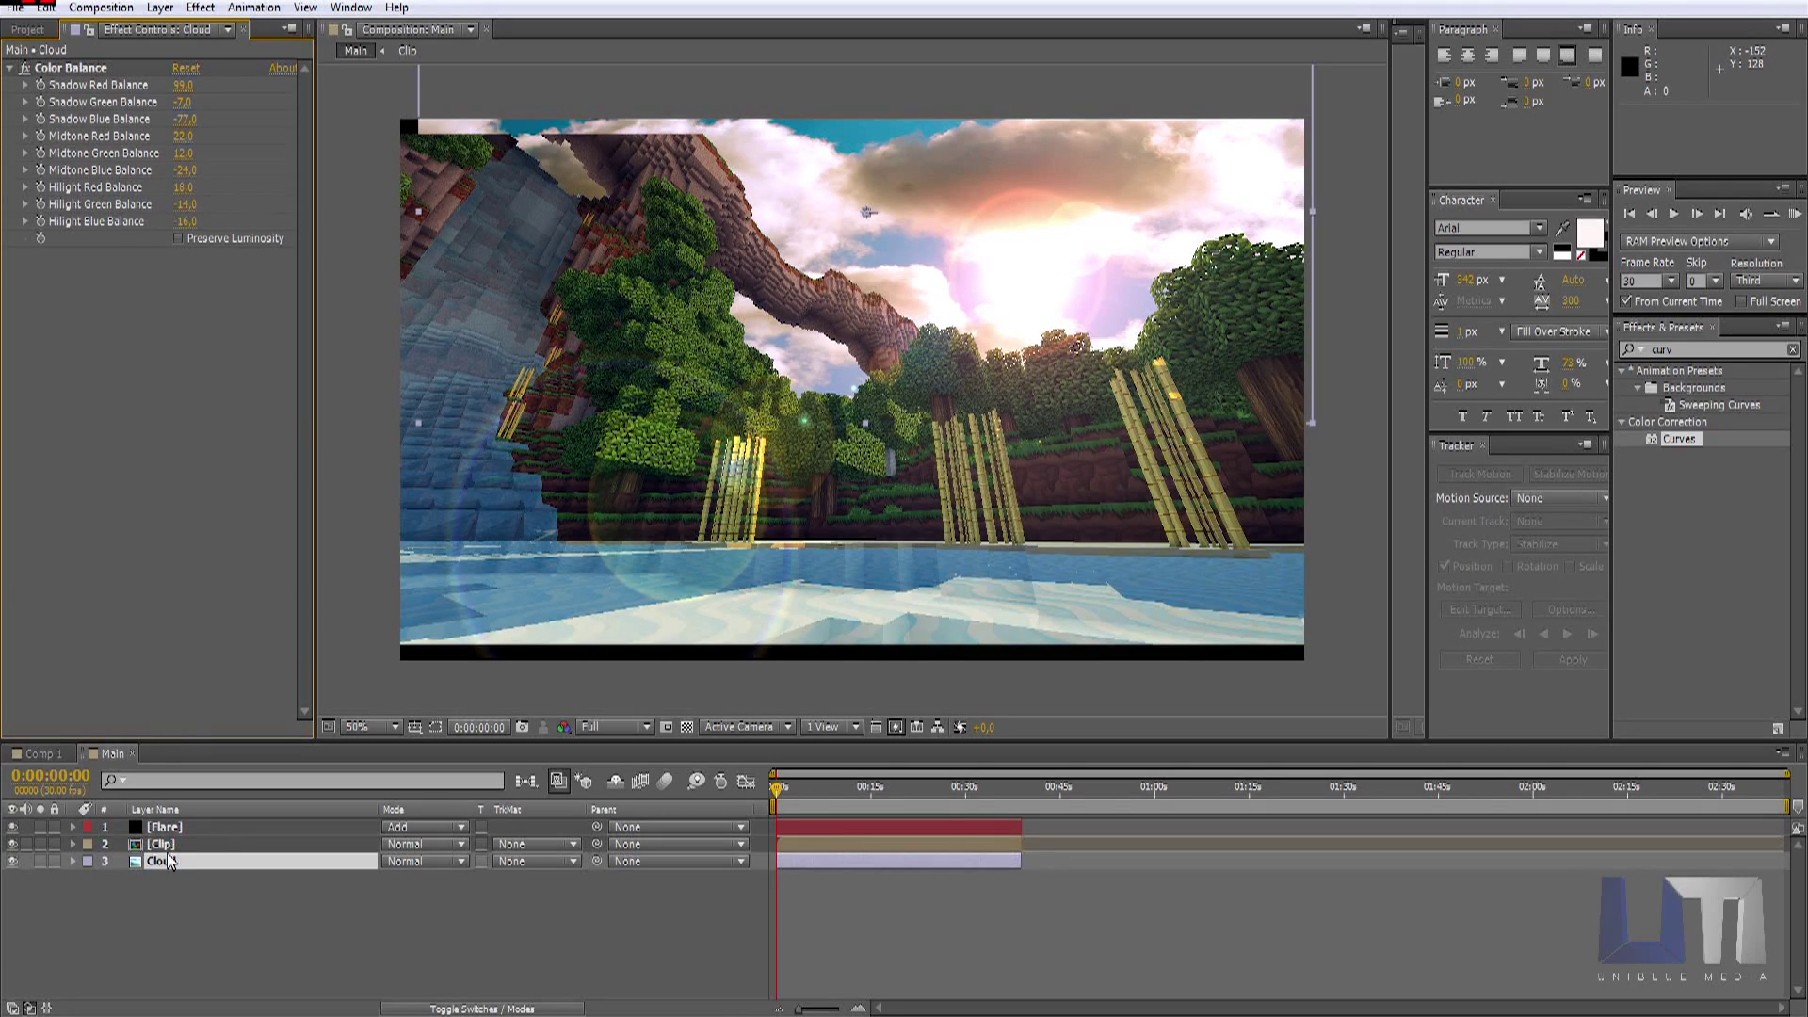
Step: Apply Curves to the Clip layer and bend the RGB curve slightly downward in the shadows and highlights
{"action": "left_click", "coordinate": [162, 844]}
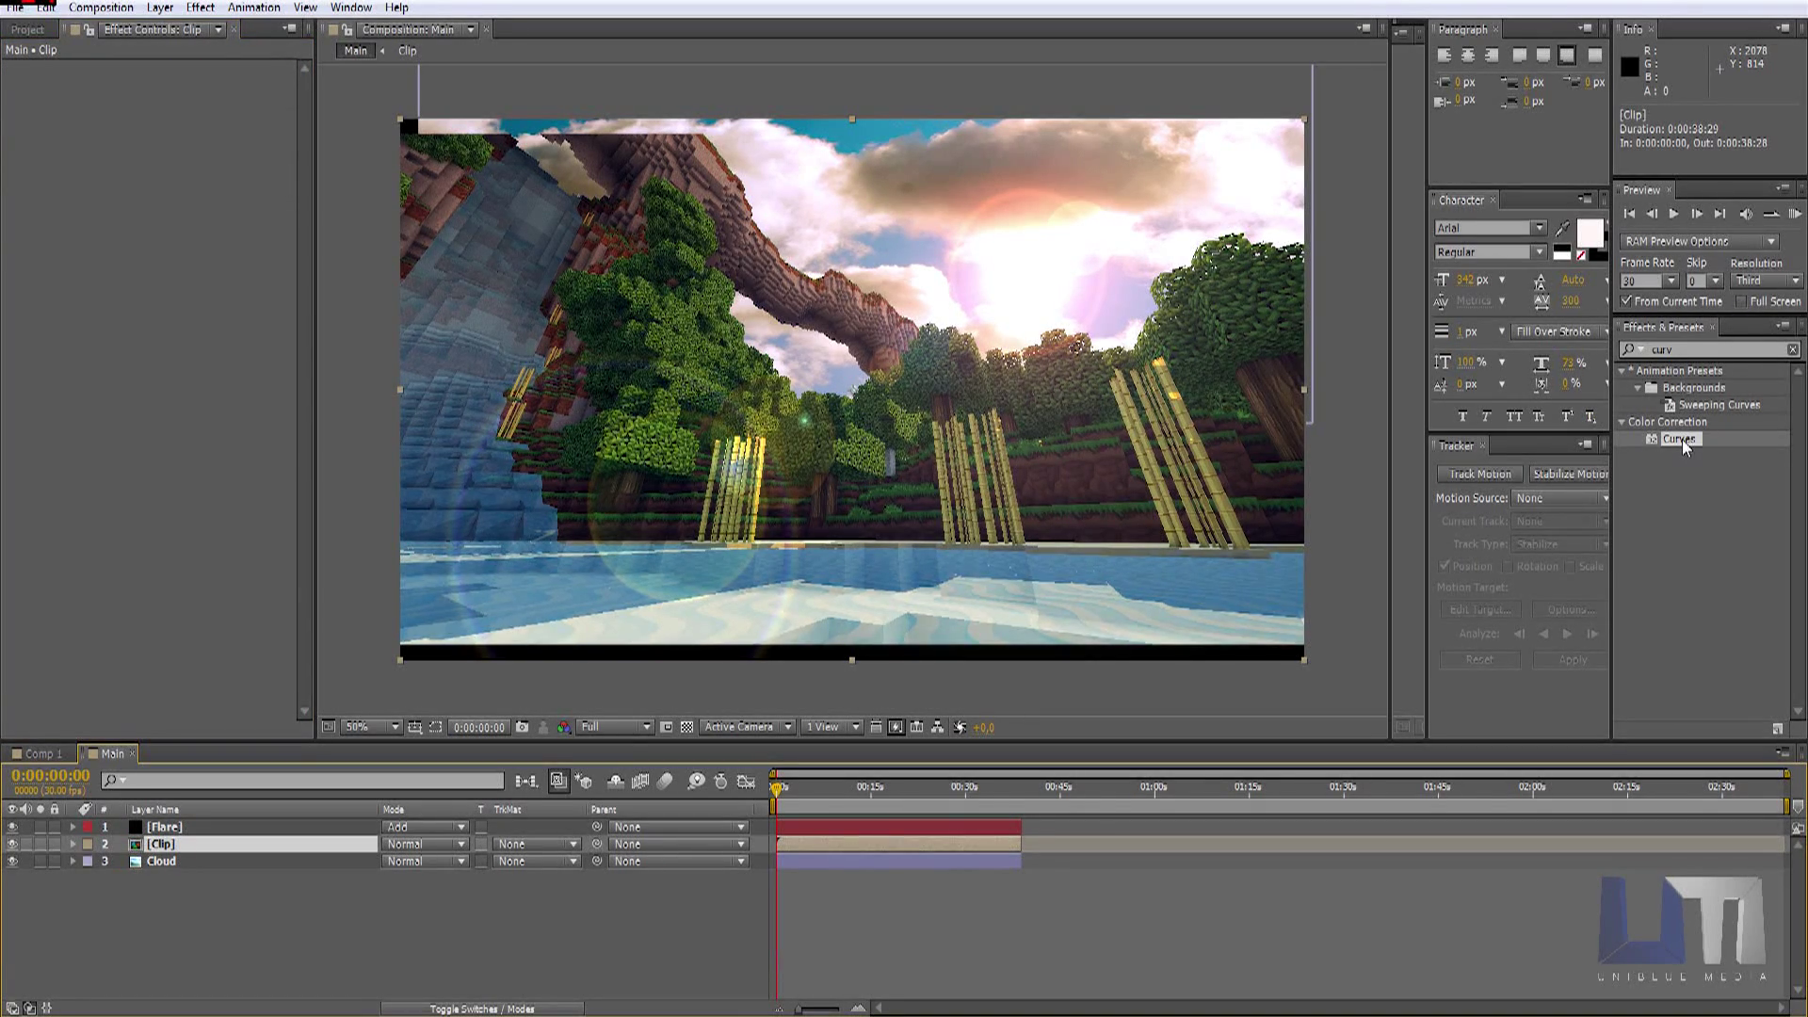
{"action": "left_click_drag", "start_coordinate": [1683, 446], "coordinate": [1679, 380]}
{"action": "left_click_drag", "start_coordinate": [1675, 443], "coordinate": [162, 845]}
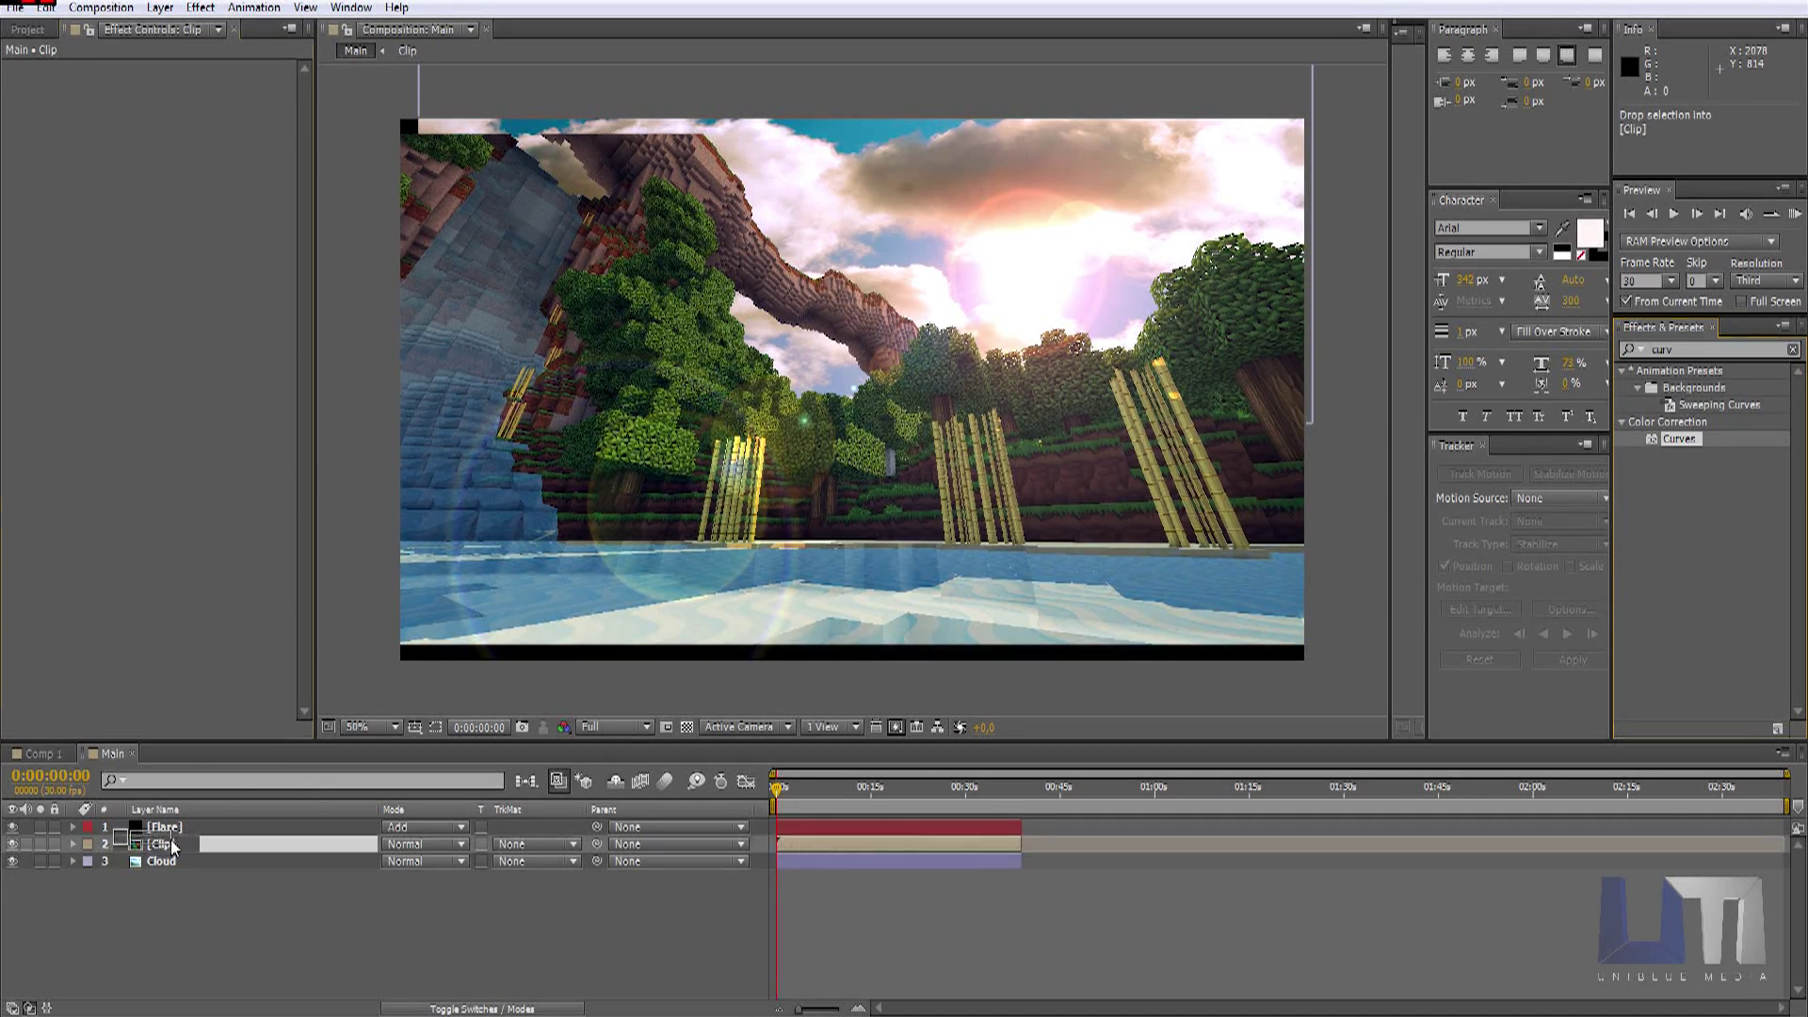
{"action": "left_click_drag", "start_coordinate": [100, 232], "coordinate": [90, 249]}
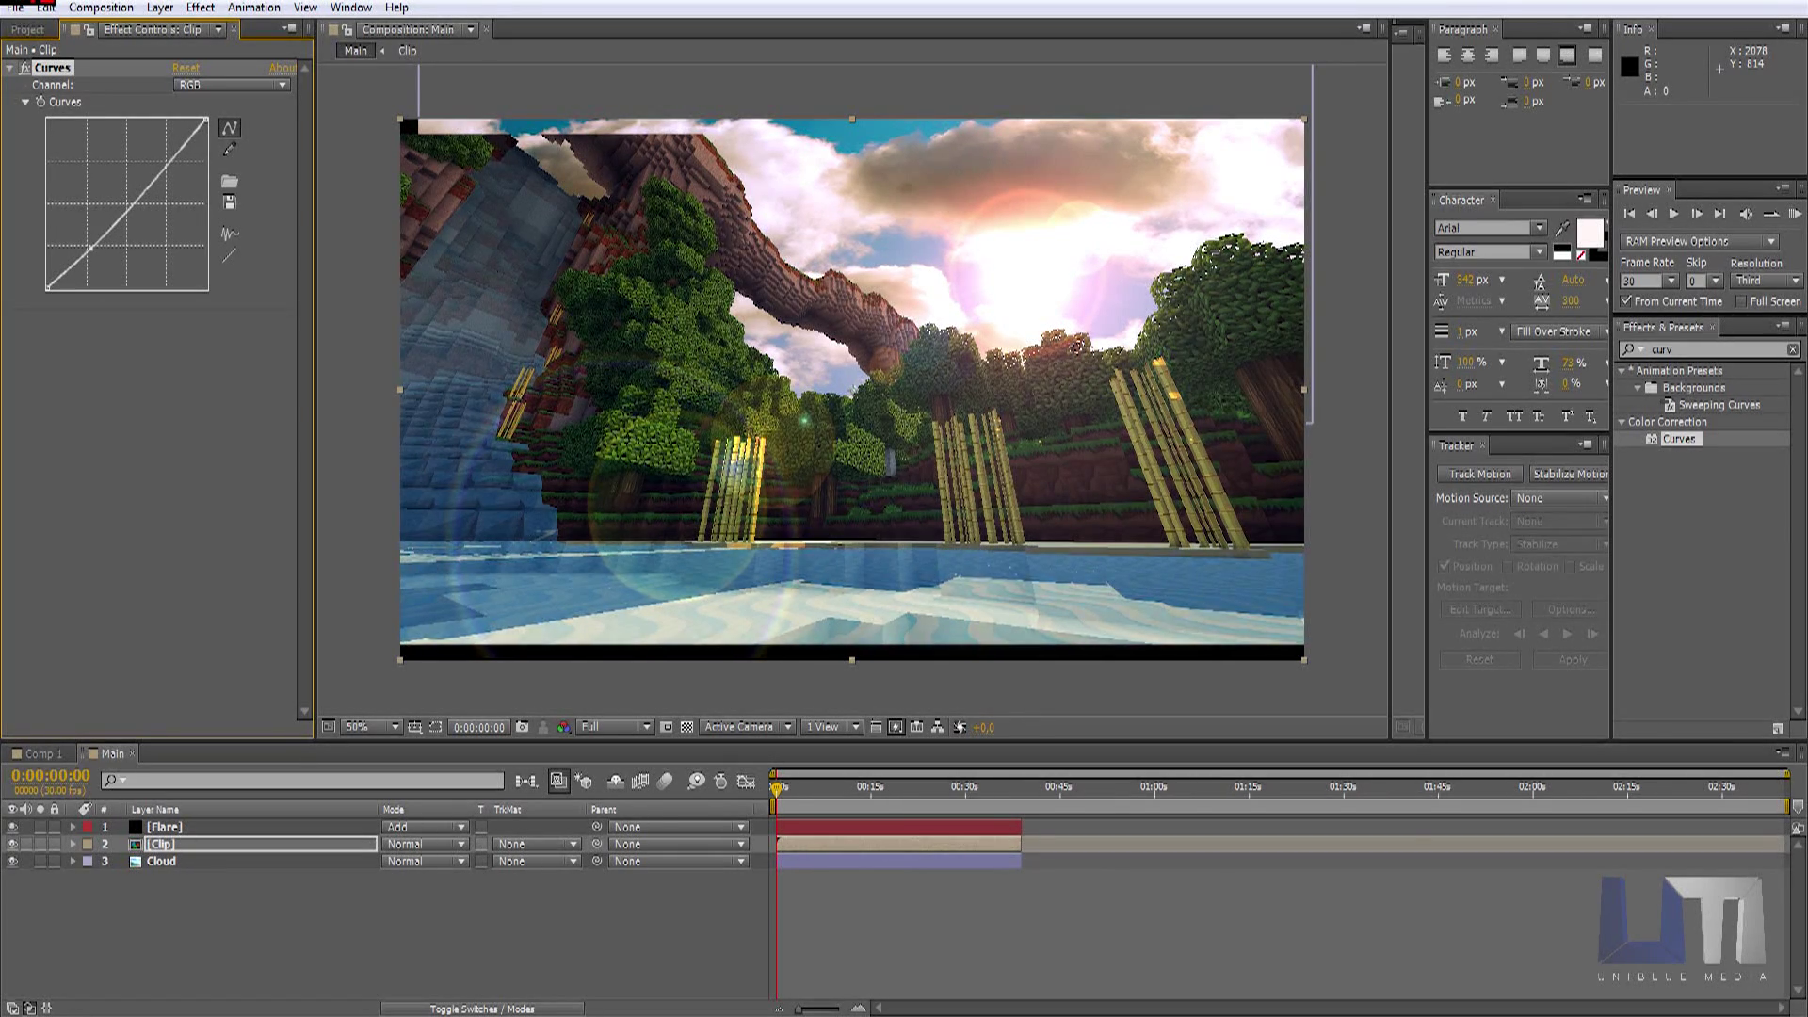
{"action": "left_click_drag", "start_coordinate": [162, 170], "coordinate": [171, 167]}
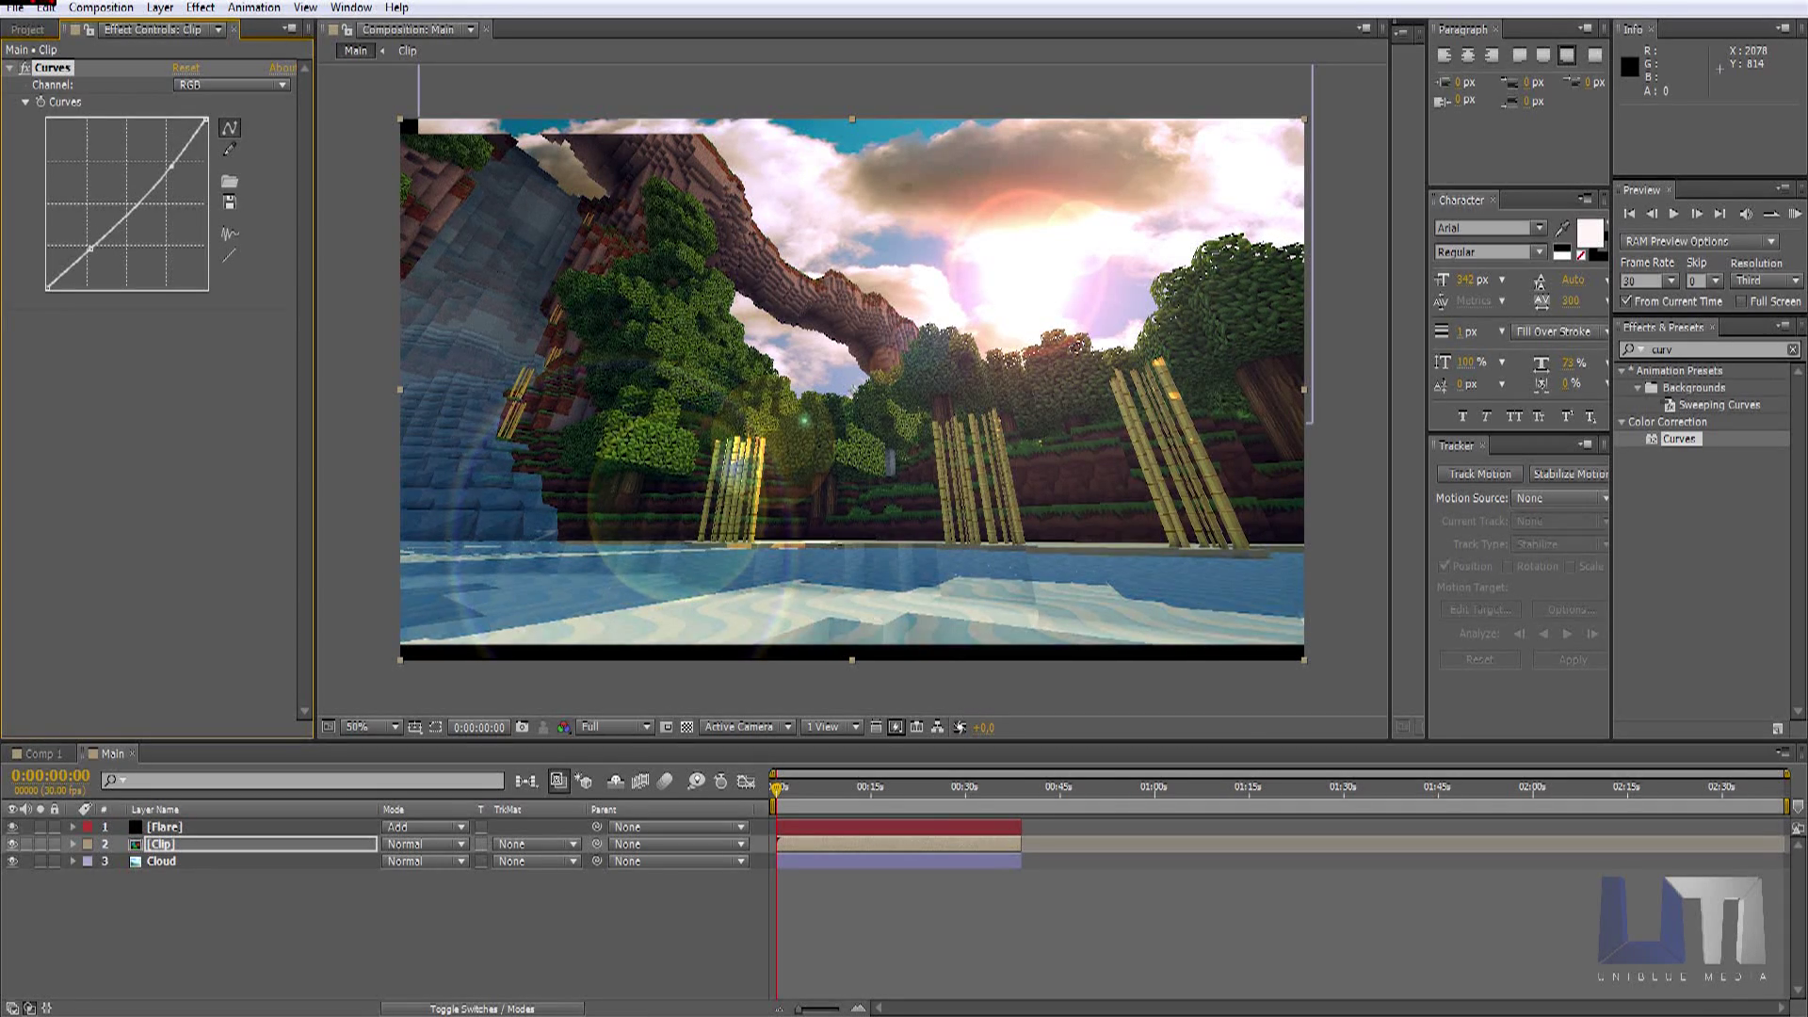
{"action": "left_click_drag", "start_coordinate": [91, 248], "coordinate": [91, 252]}
Step: Adjust the Red channel curve of the Clip layer and raise the midpoint of its Green channel curve slightly
{"action": "left_click", "coordinate": [250, 87]}
{"action": "left_click", "coordinate": [248, 132]}
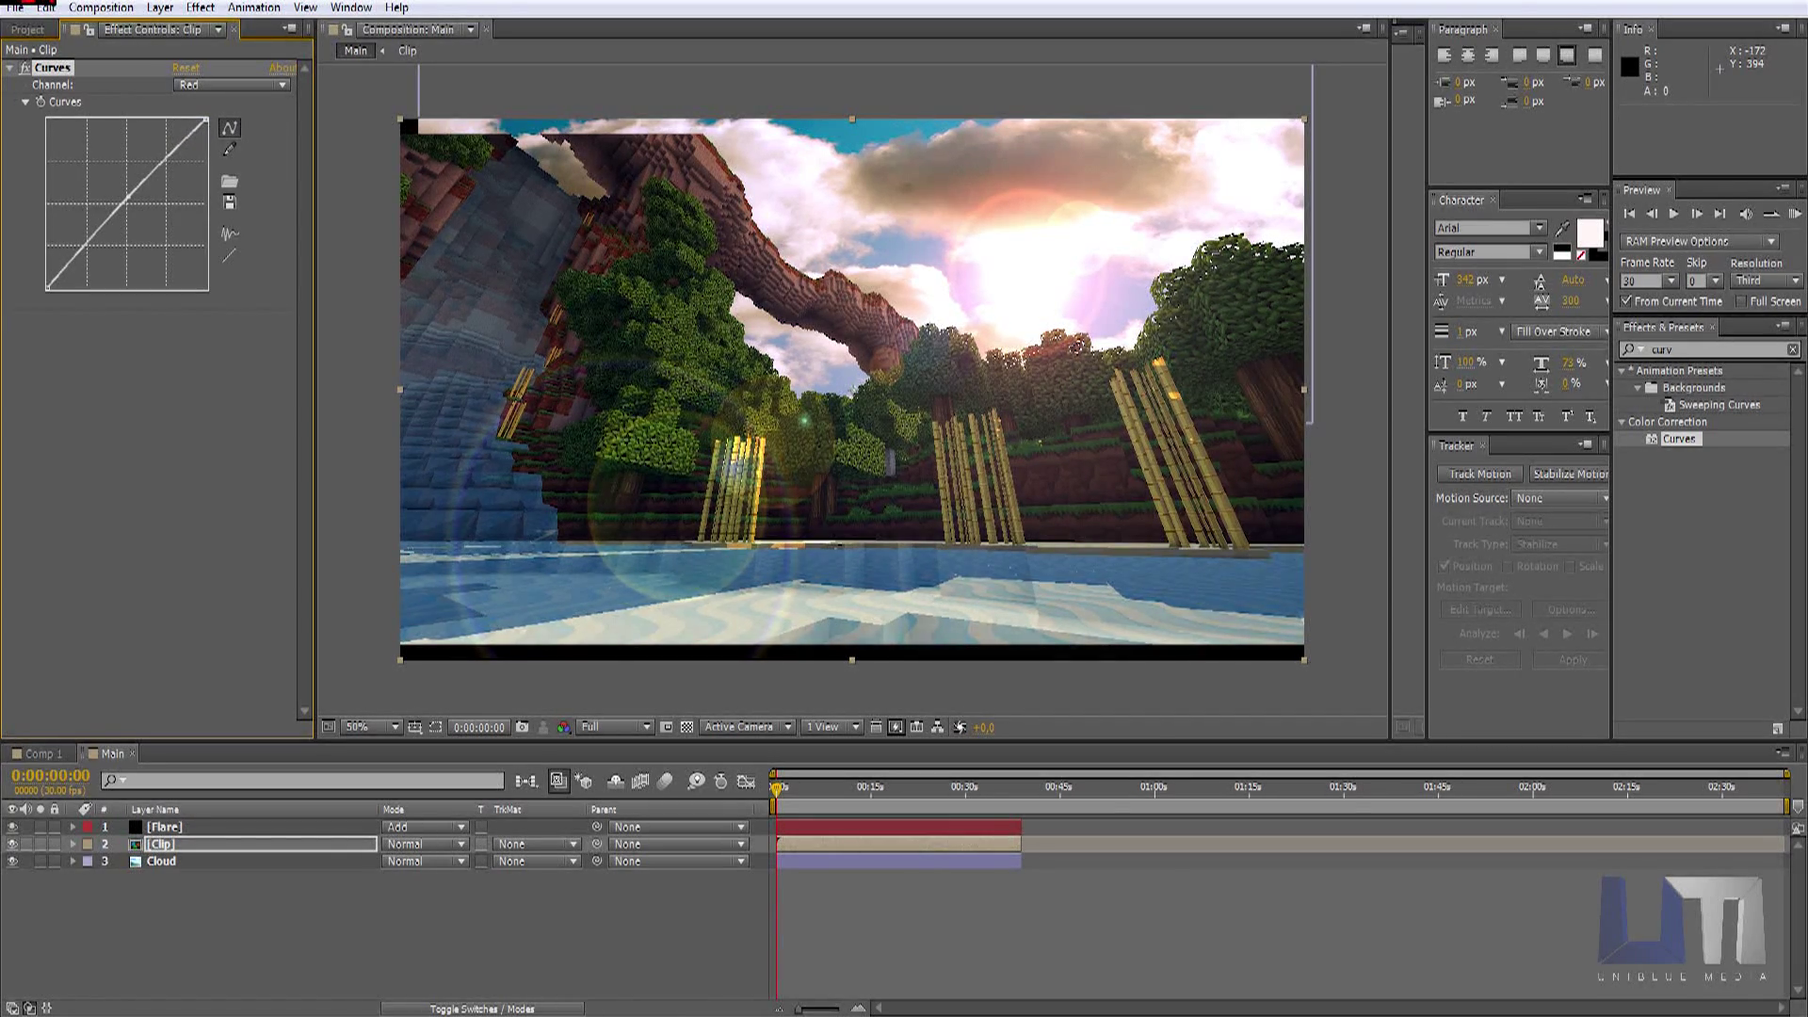
{"action": "left_click_drag", "start_coordinate": [128, 197], "coordinate": [164, 153]}
{"action": "left_click", "coordinate": [231, 87]}
{"action": "left_click", "coordinate": [198, 150]}
{"action": "left_click_drag", "start_coordinate": [126, 204], "coordinate": [54, 260]}
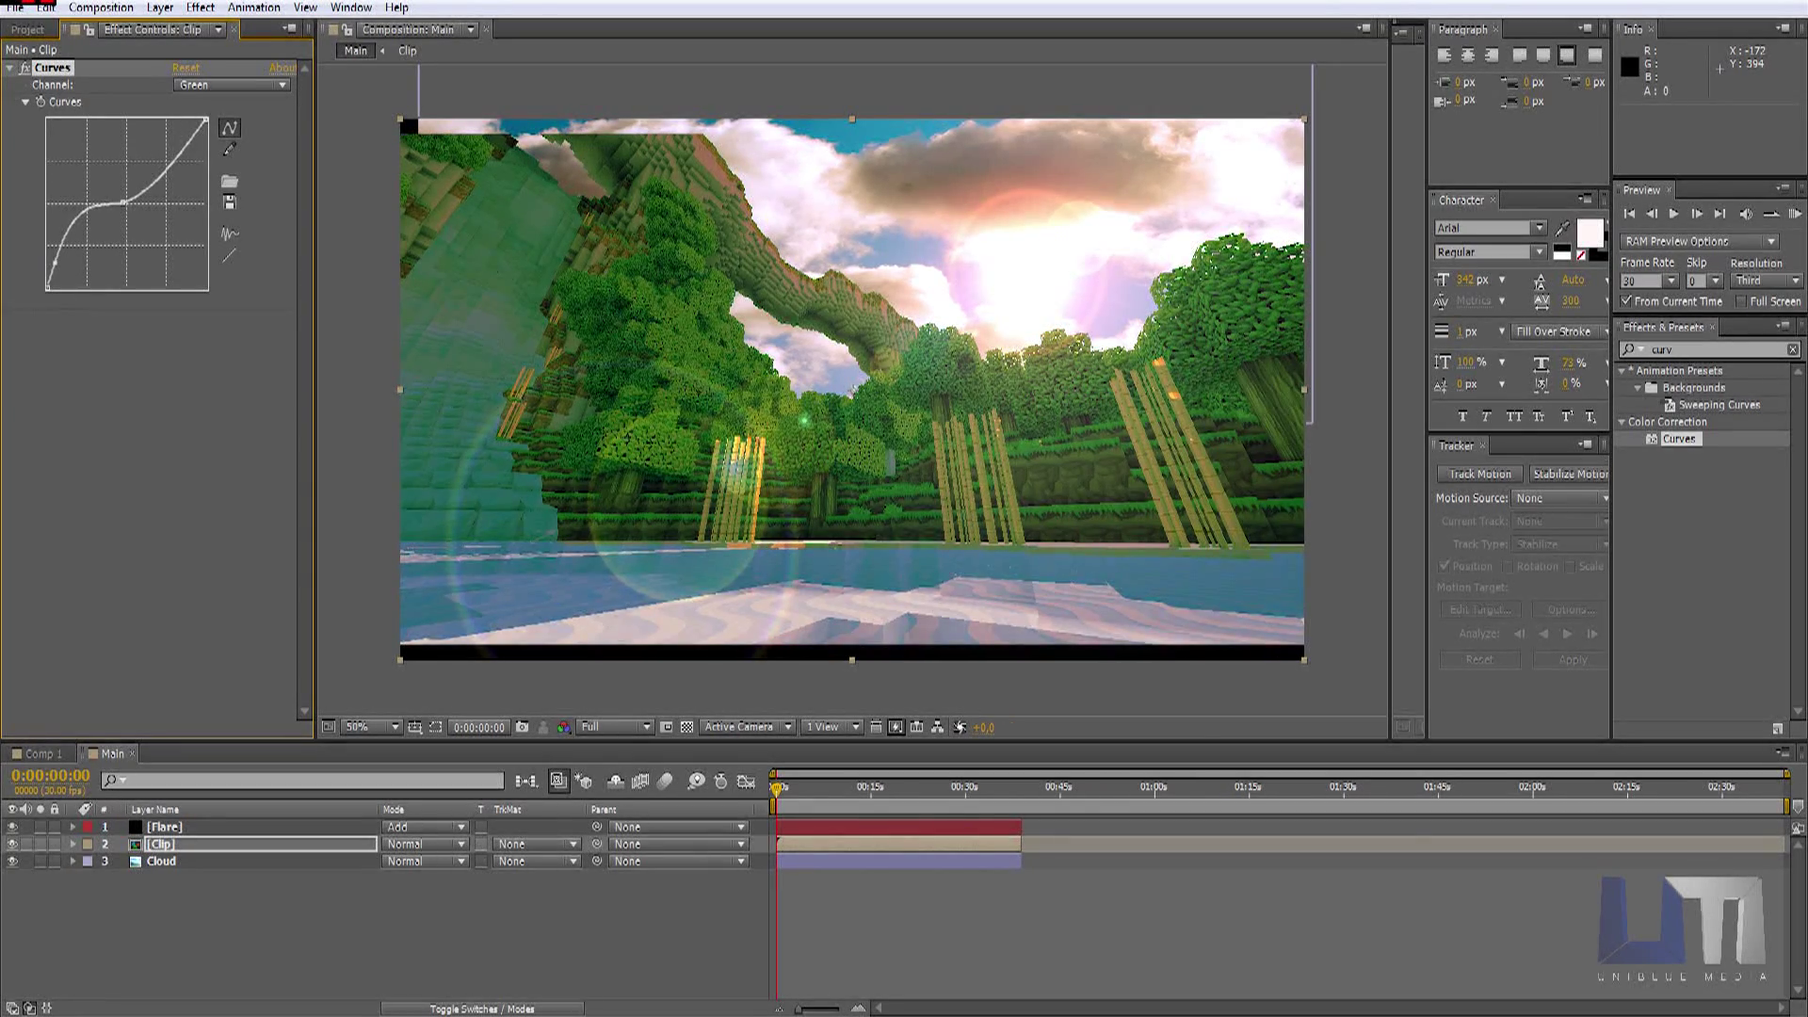
{"action": "left_click_drag", "start_coordinate": [164, 172], "coordinate": [123, 198]}
{"action": "left_click", "coordinate": [226, 256]}
Step: Lower the midpoint of the Clip layer's Blue channel curve slightly
{"action": "left_click", "coordinate": [231, 85]}
{"action": "left_click", "coordinate": [217, 174]}
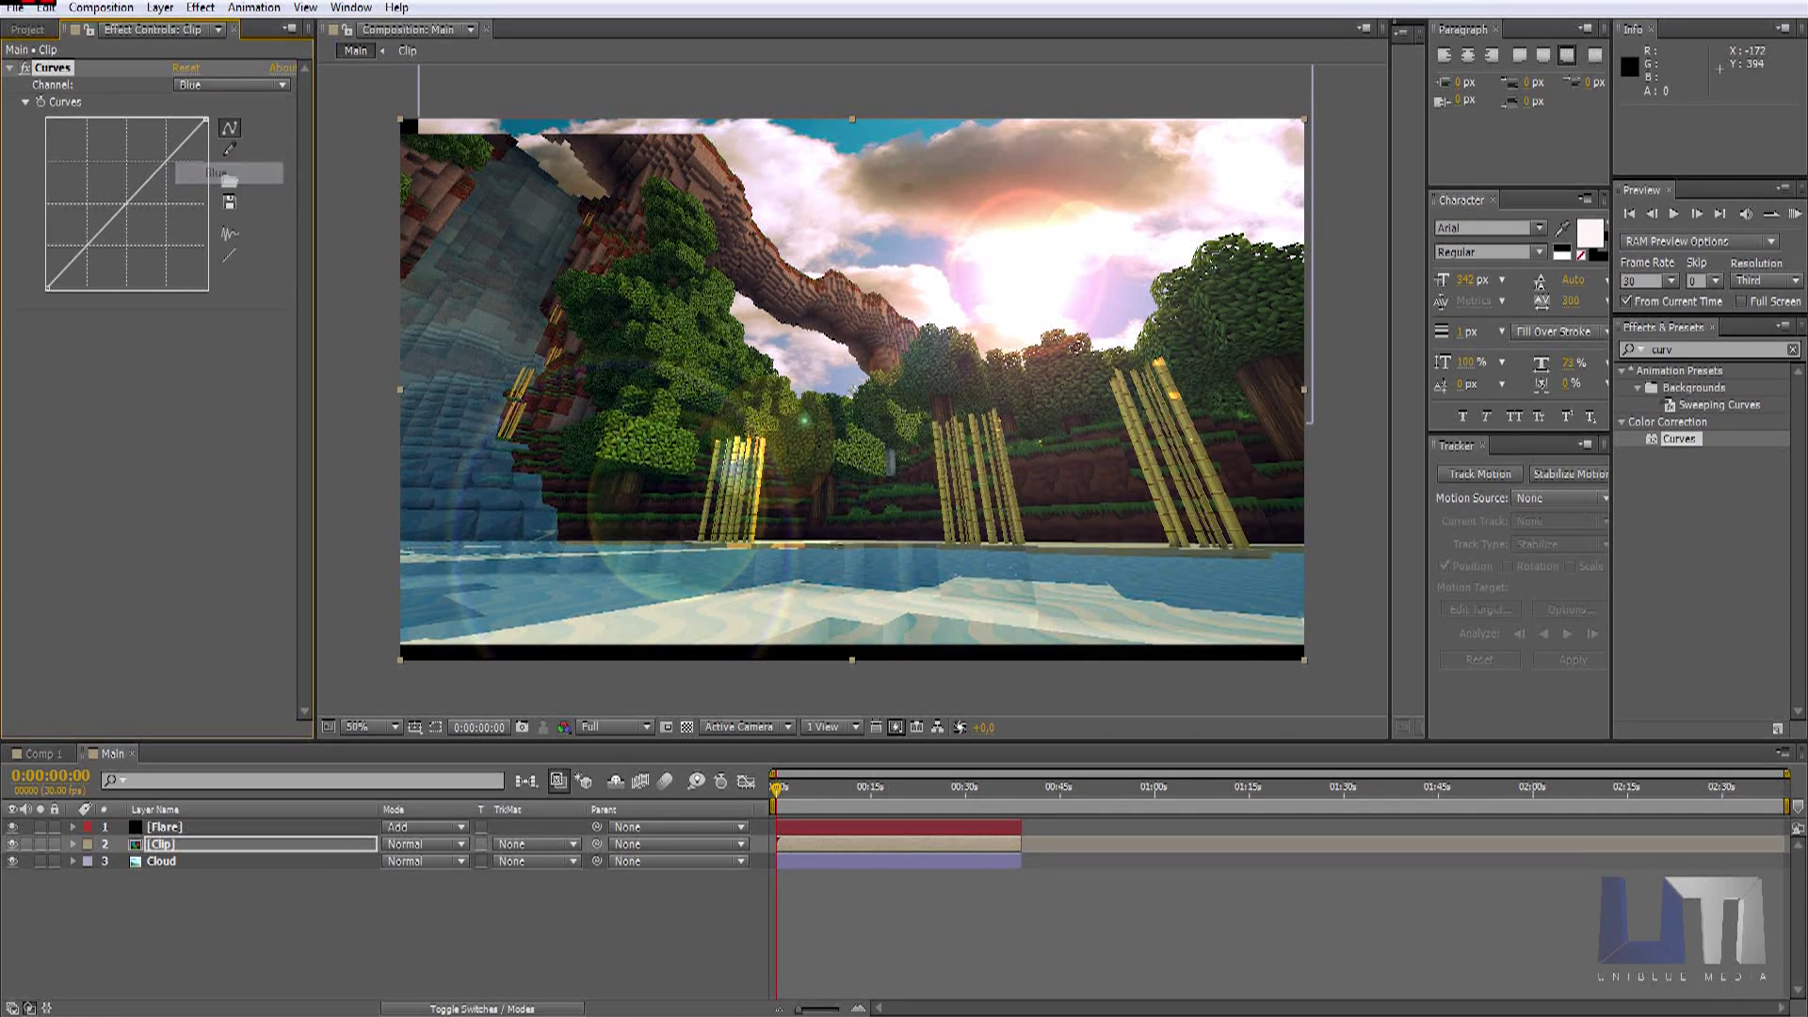
{"action": "mouse_move", "coordinate": [126, 203]}
{"action": "left_mouse_down"}
{"action": "mouse_move", "coordinate": [138, 219]}
{"action": "mouse_move", "coordinate": [134, 203]}
{"action": "left_mouse_up"}
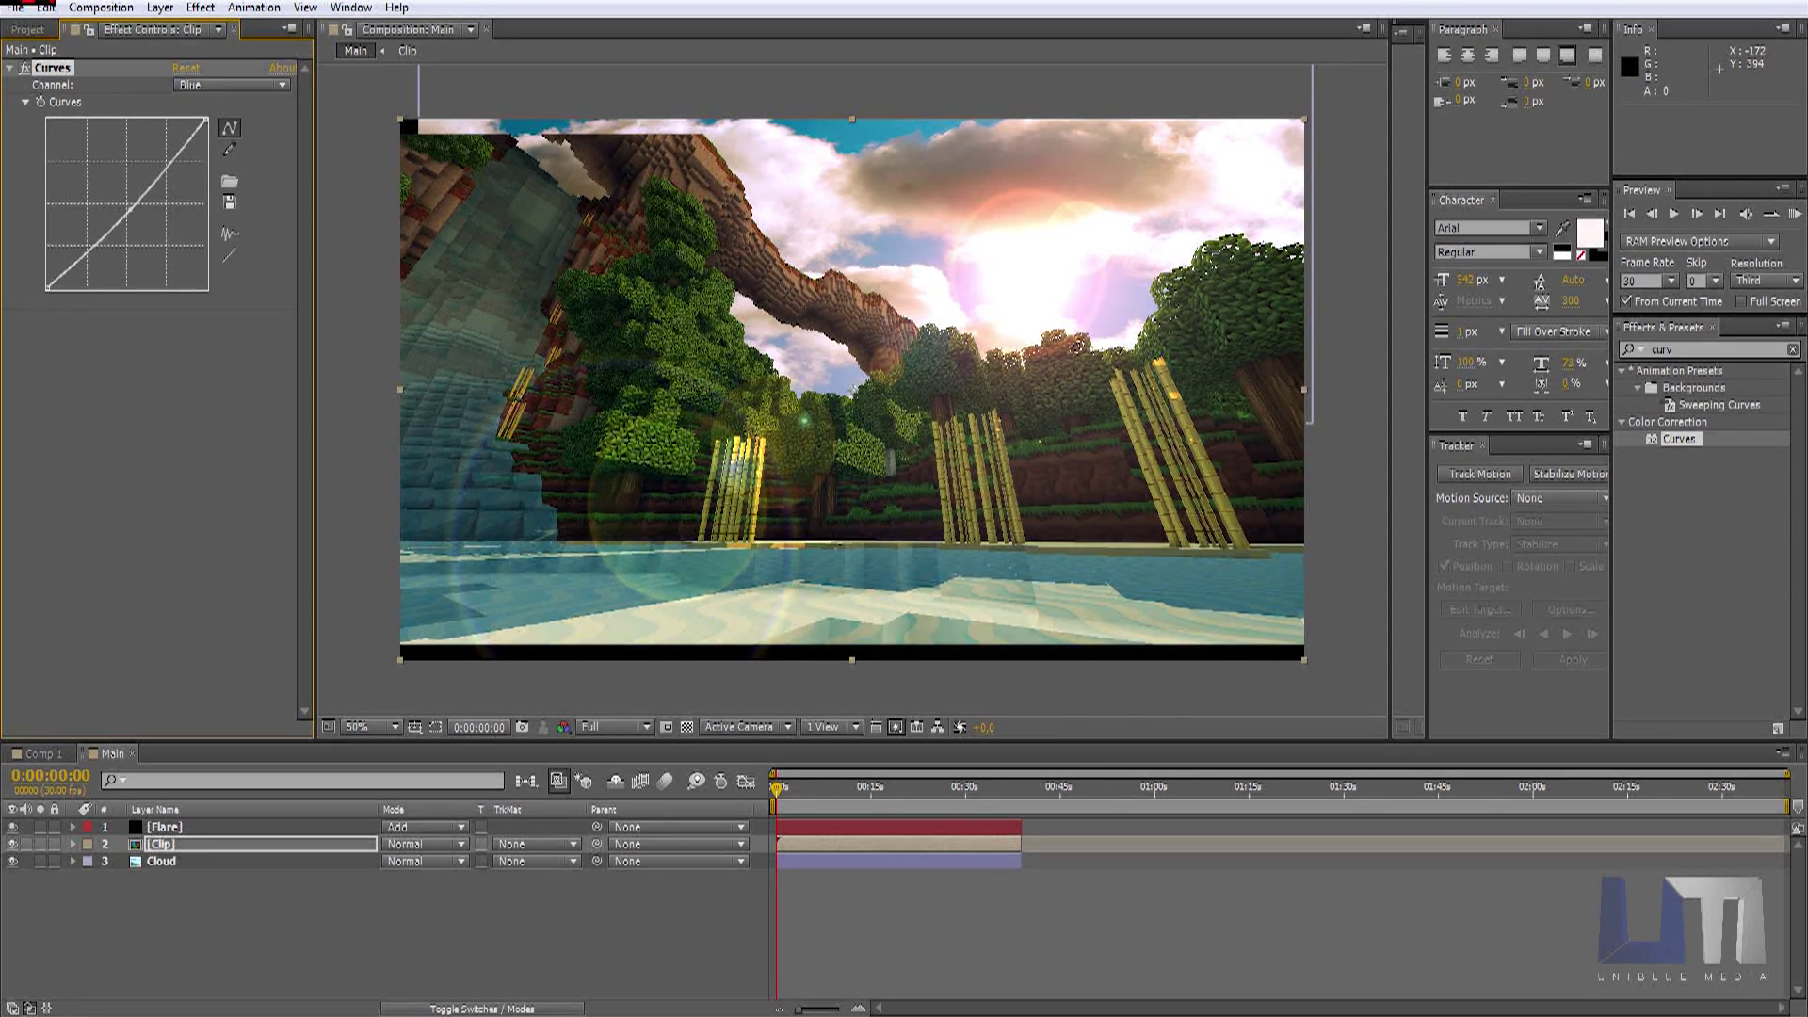
Step: Show the Green channel curve and toggle Curves off and on to compare the Clip layer's correction
{"action": "left_click", "coordinate": [199, 85]}
{"action": "left_click", "coordinate": [202, 146]}
{"action": "left_click", "coordinate": [21, 67]}
{"action": "left_click", "coordinate": [21, 67]}
{"action": "left_click", "coordinate": [20, 67]}
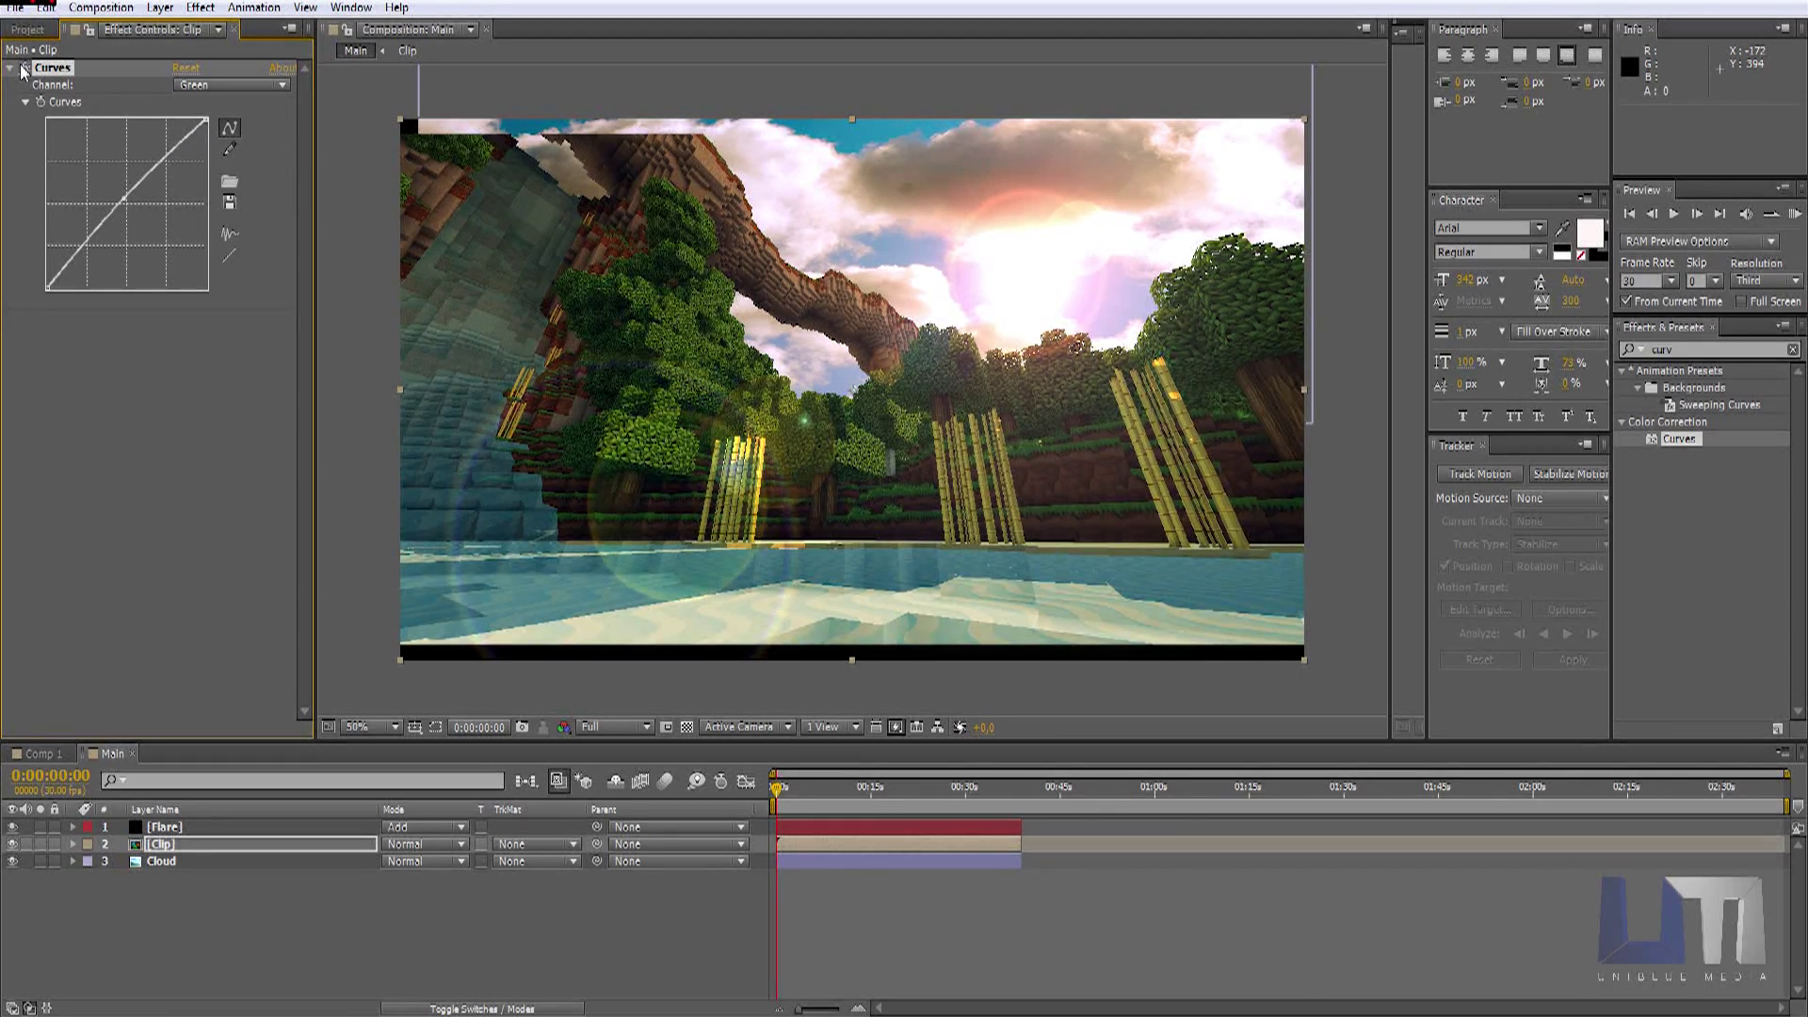
{"action": "left_click", "coordinate": [8, 77]}
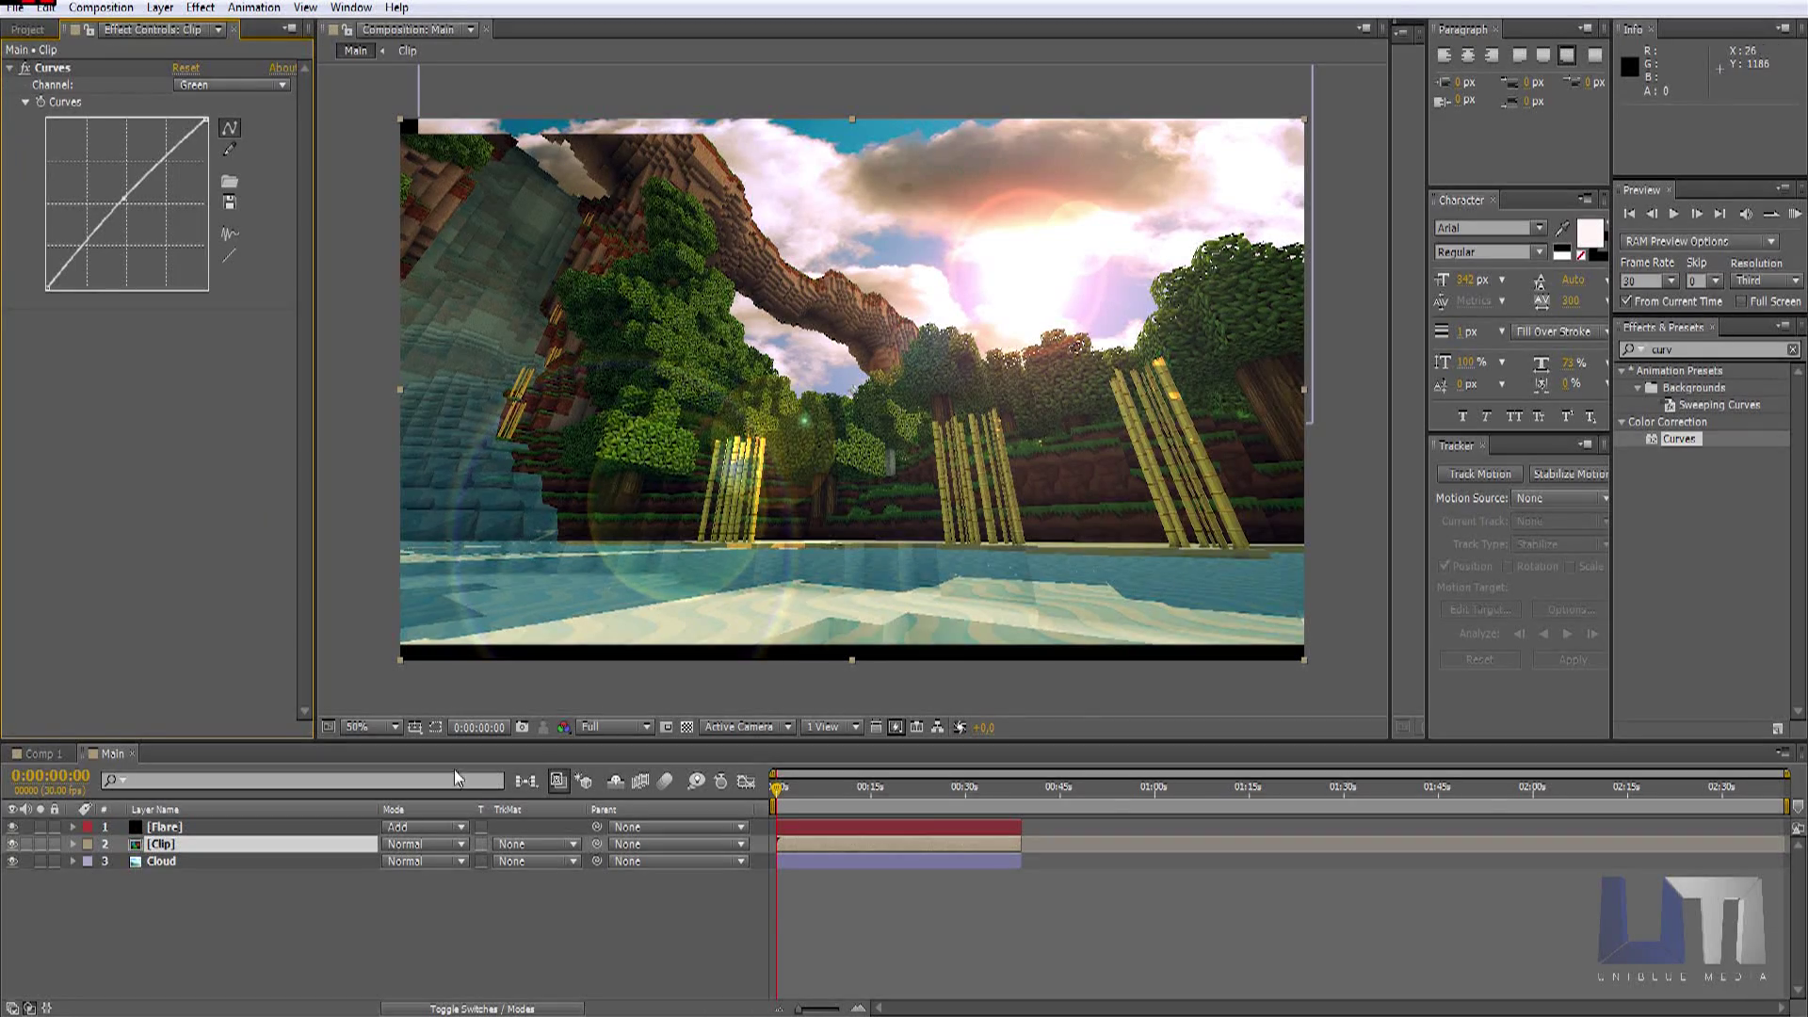
{"action": "left_click_drag", "start_coordinate": [775, 792], "coordinate": [711, 794]}
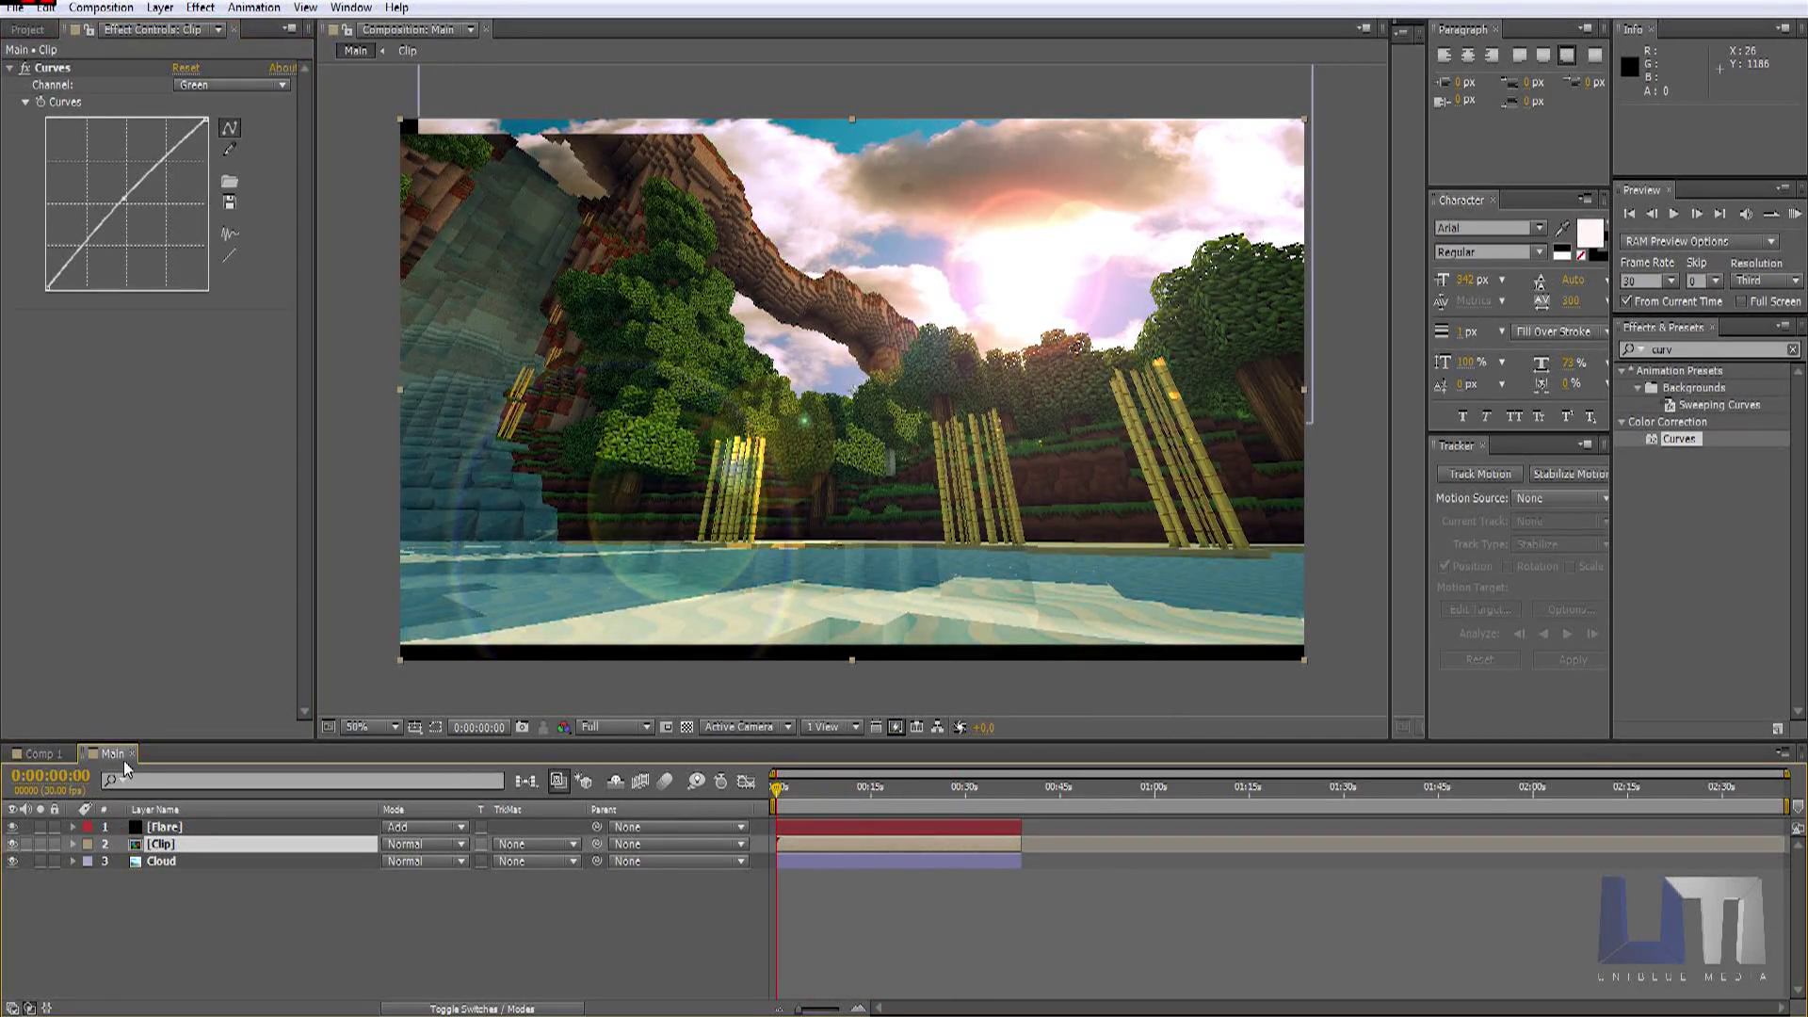
Step: Pre-compose the Flare, Clip and Cloud layers into a new composition named "awesrhyj", moving all attributes into it
{"action": "left_click", "coordinate": [155, 861]}
{"action": "key", "text": "ctrl+a"}
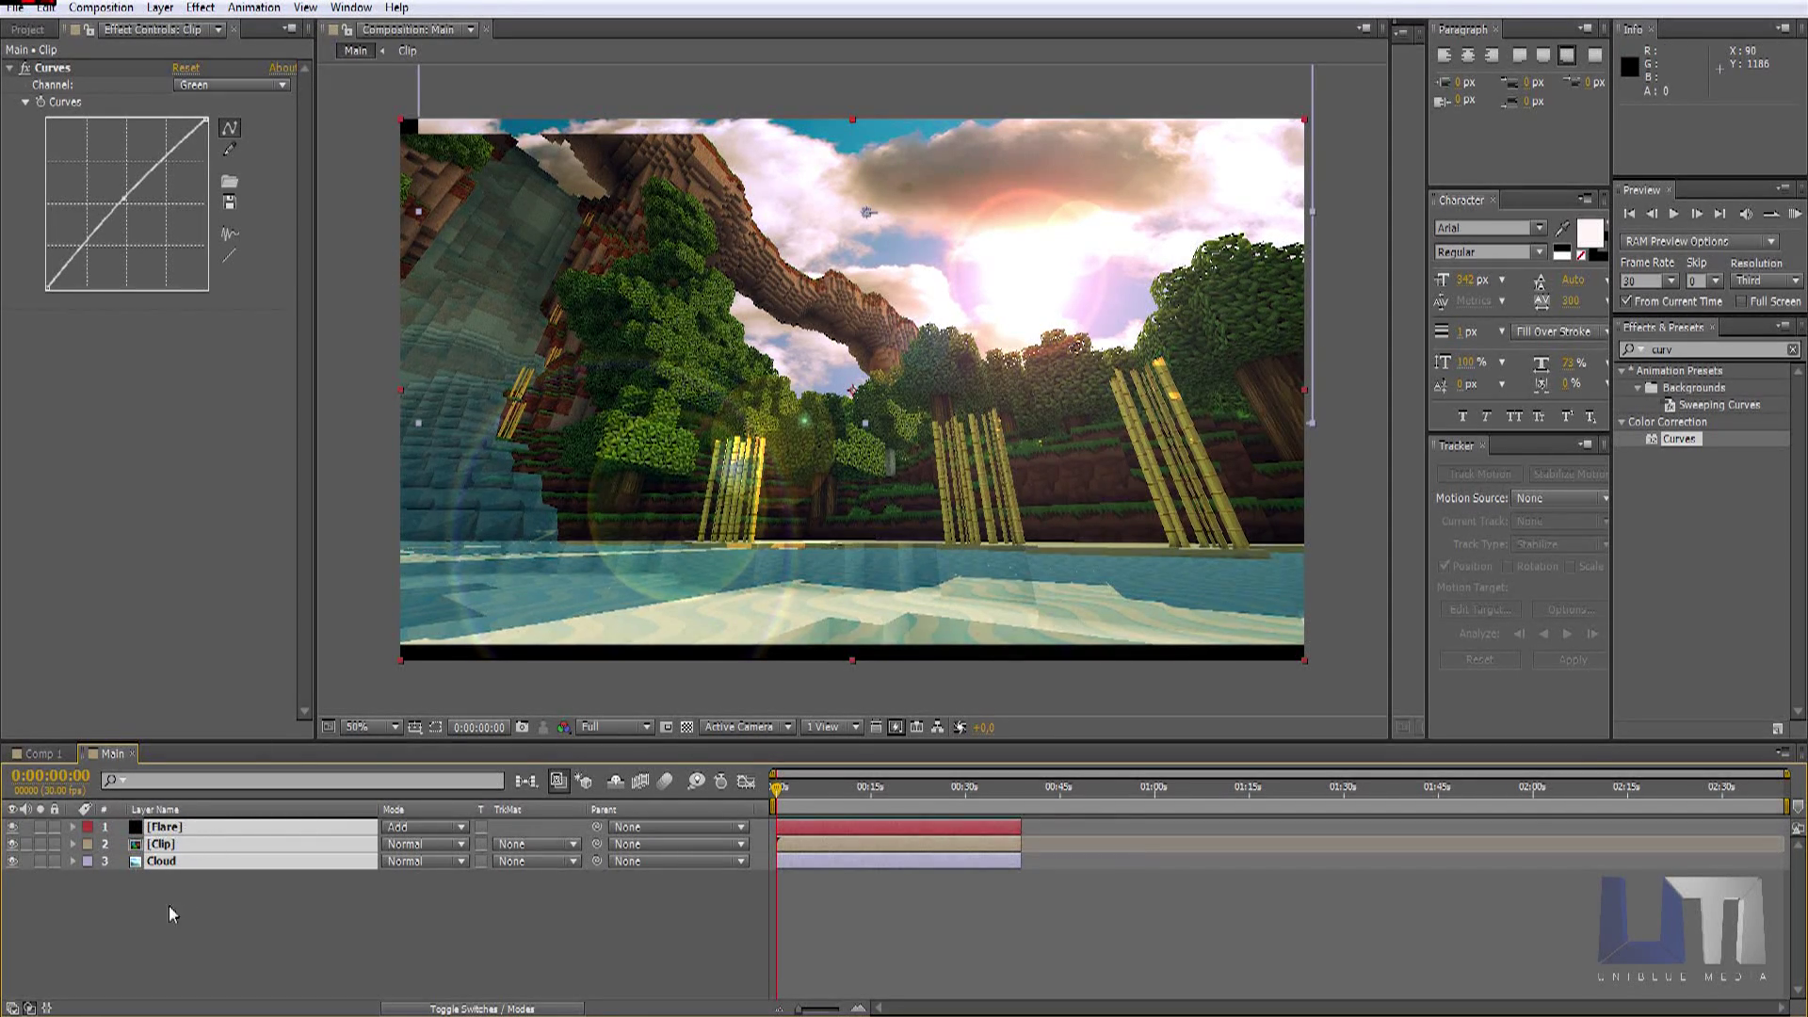
{"action": "right_click", "coordinate": [166, 828]}
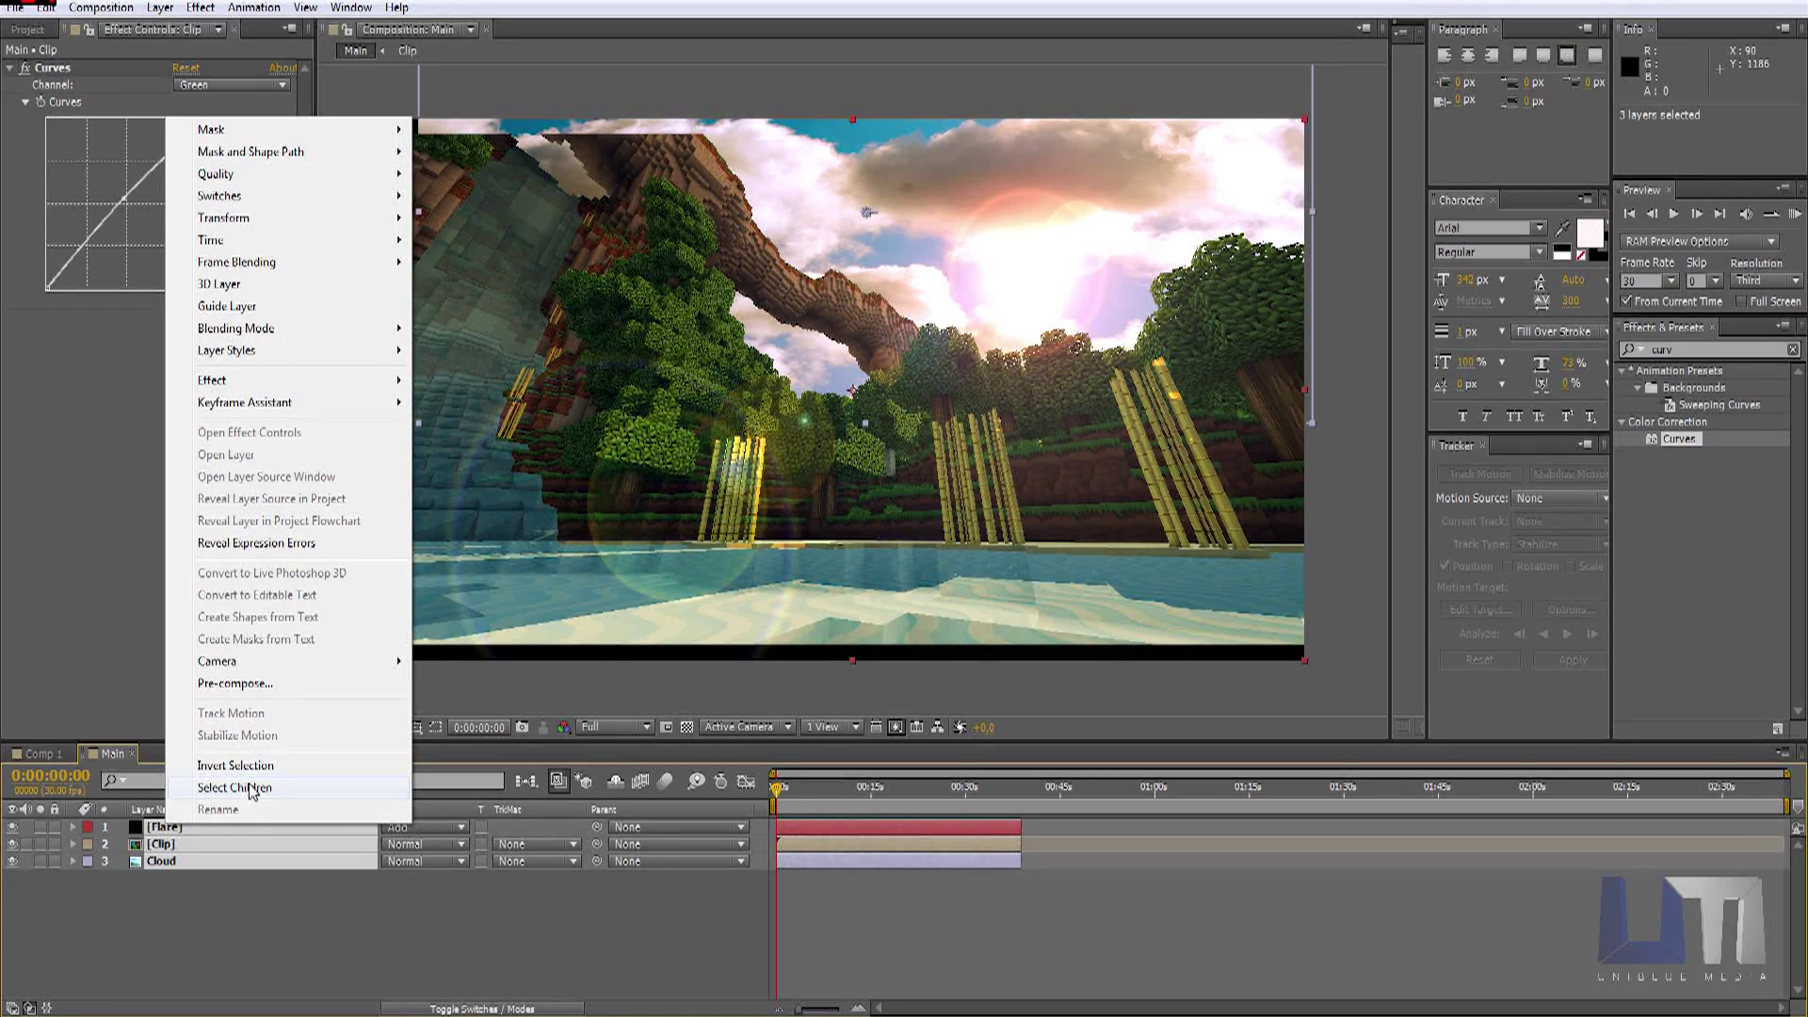
{"action": "left_click", "coordinate": [162, 8]}
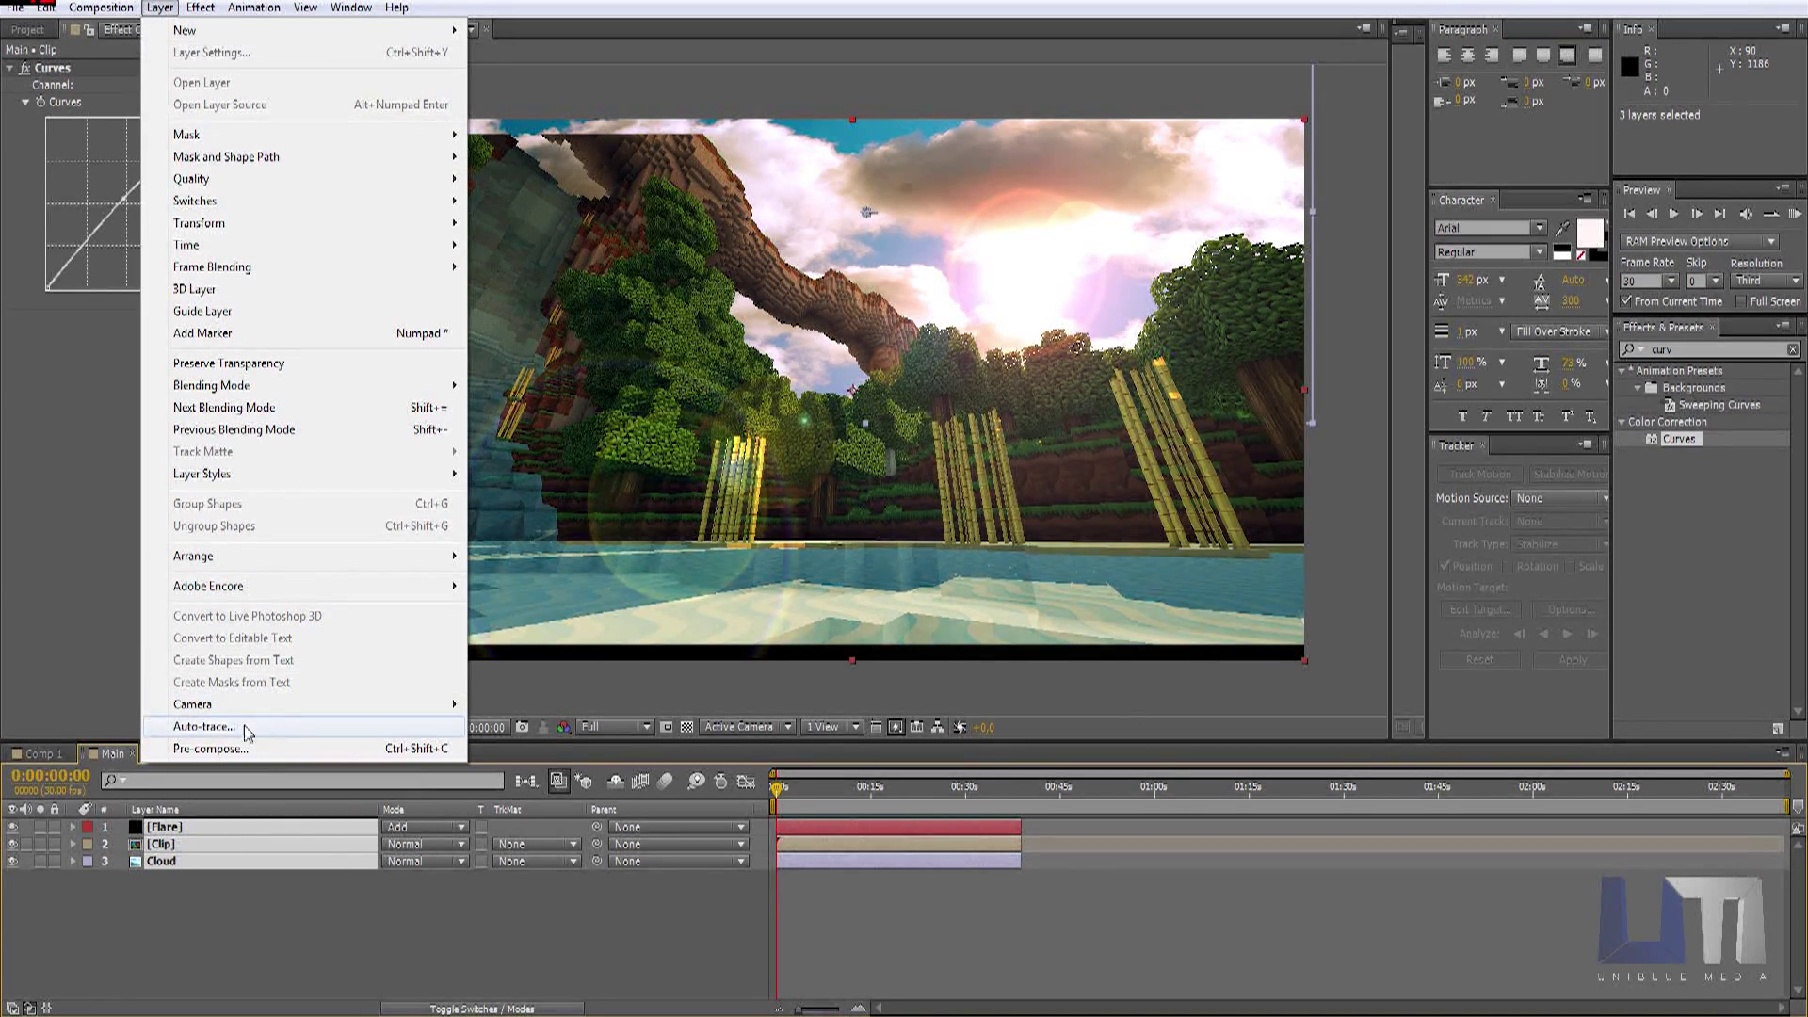
{"action": "left_click", "coordinate": [210, 748]}
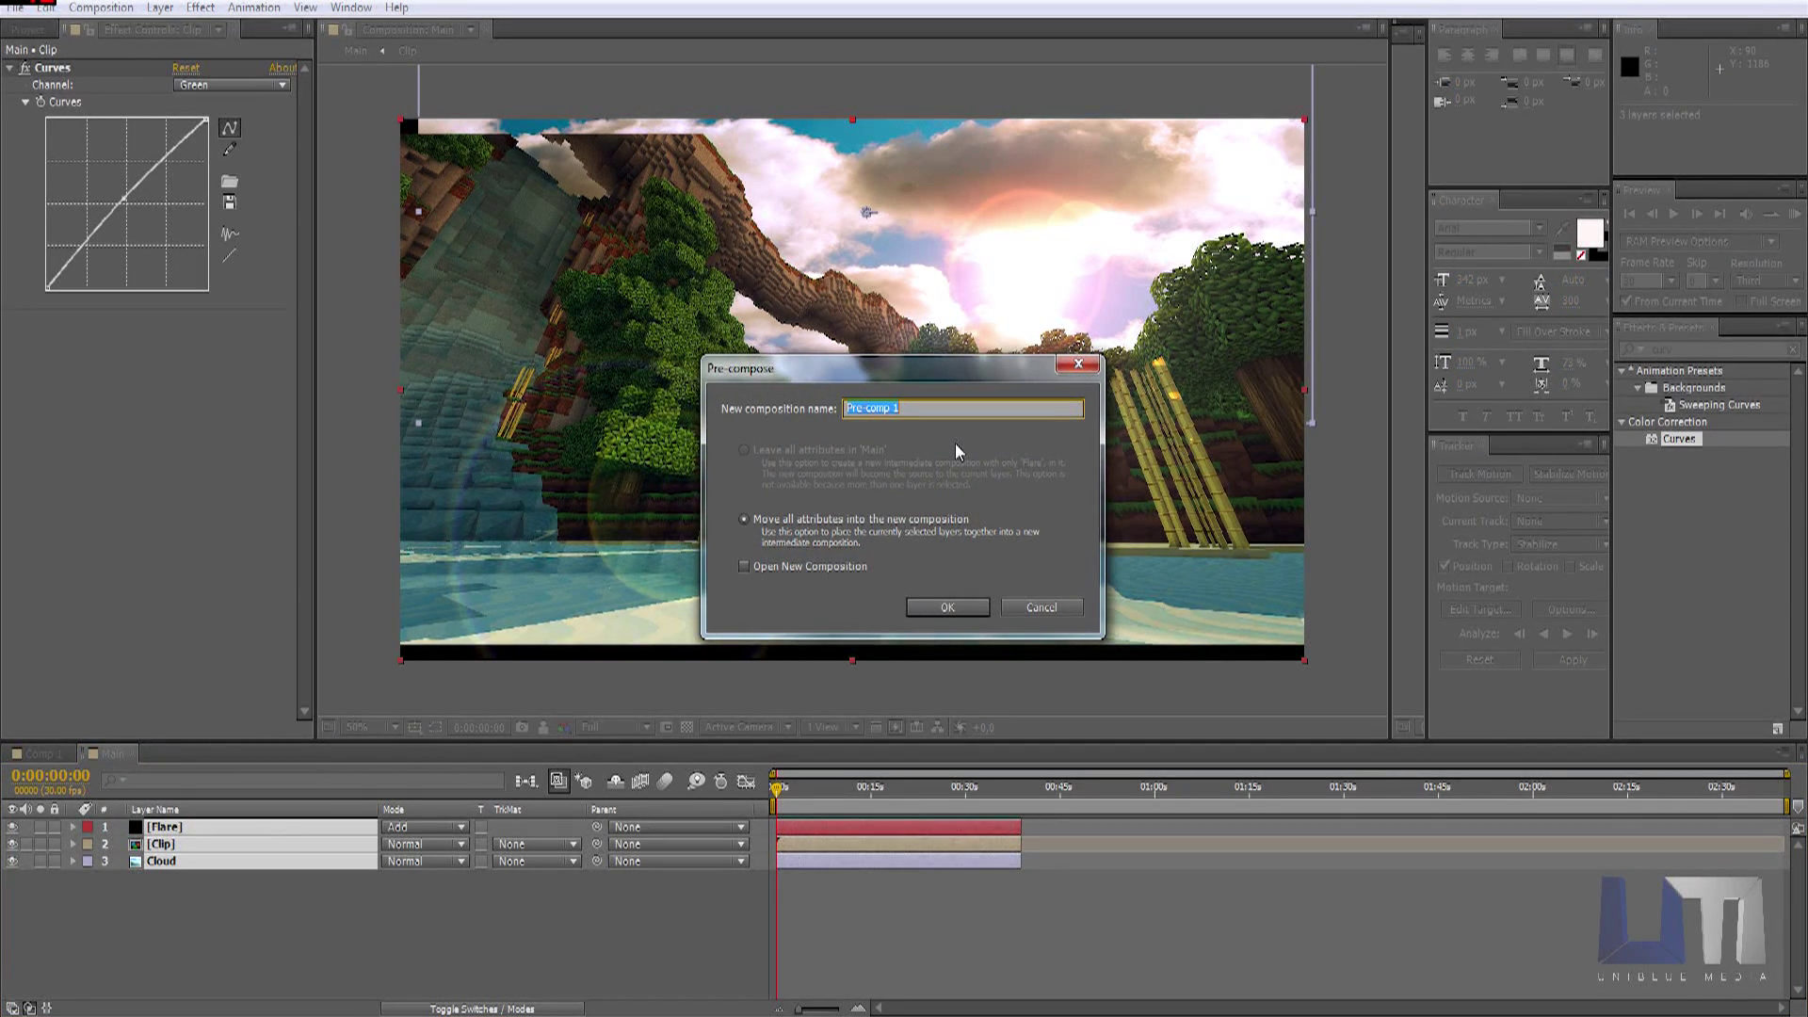
{"action": "type", "text": "awesrhyj"}
{"action": "key", "text": "Return"}
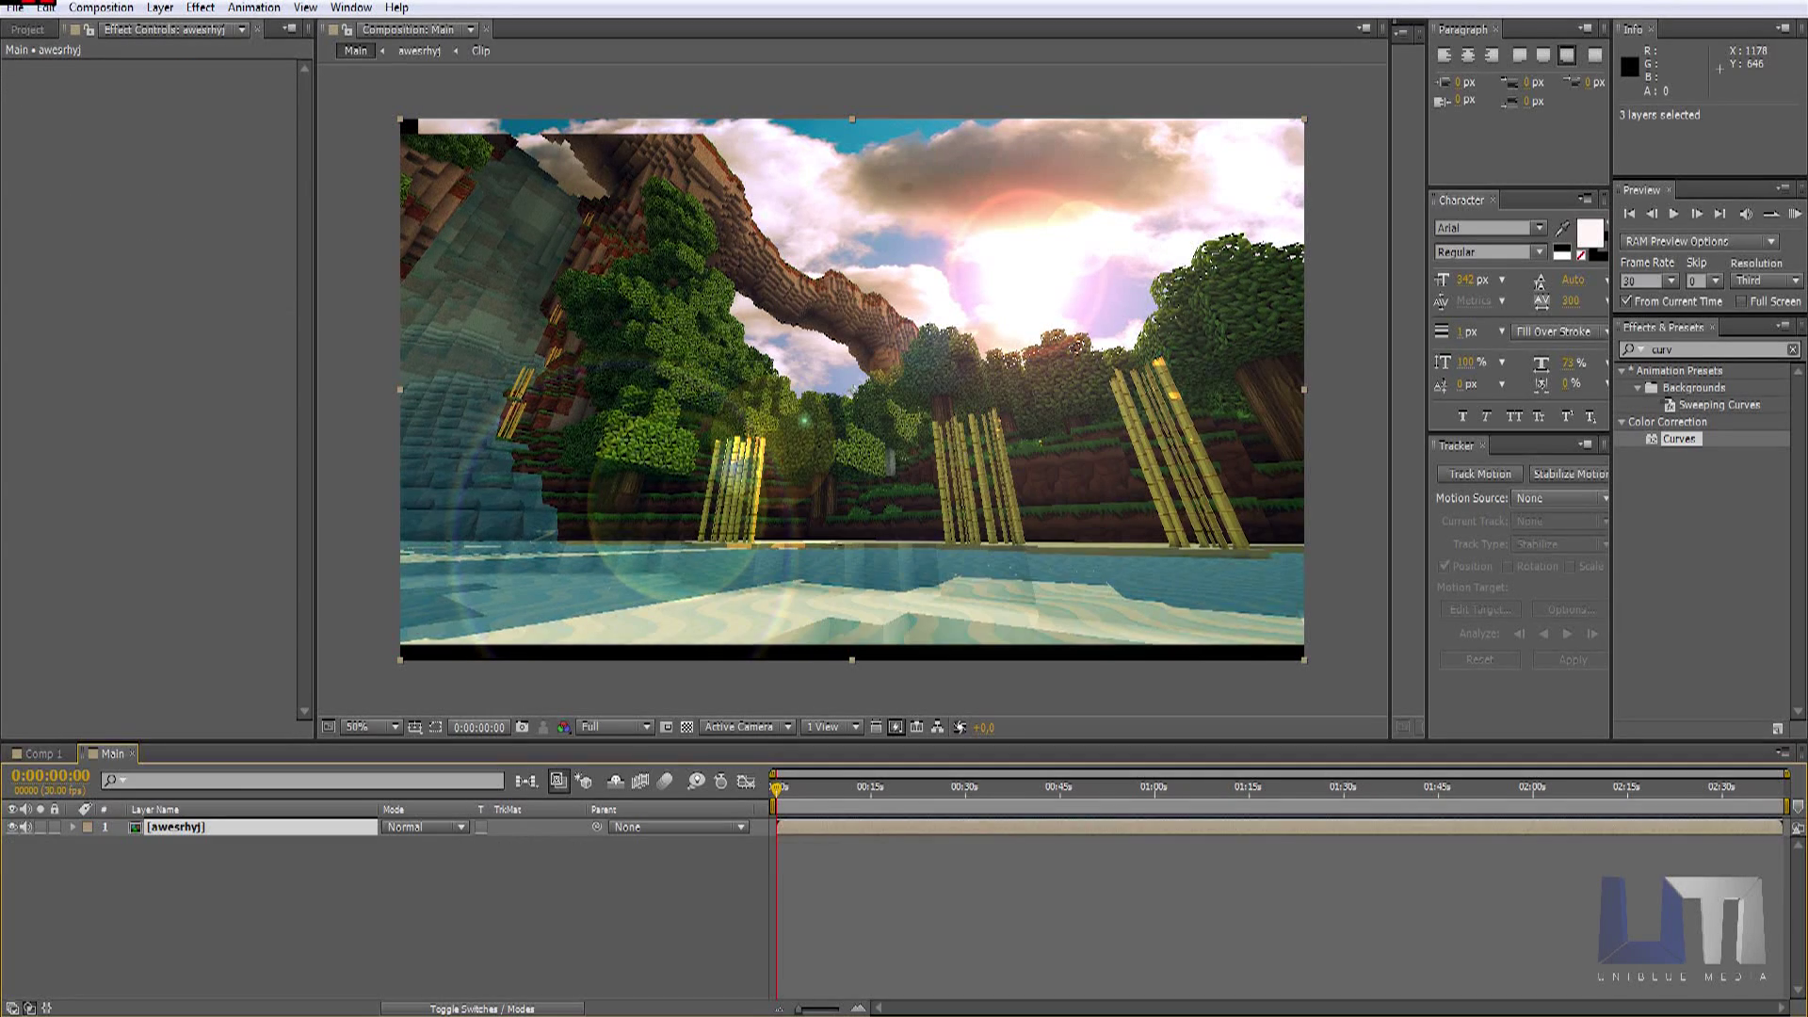
Step: Try the Animation workspace and return to the Effects workspace
{"action": "left_click", "coordinate": [159, 852]}
{"action": "left_click", "coordinate": [194, 836]}
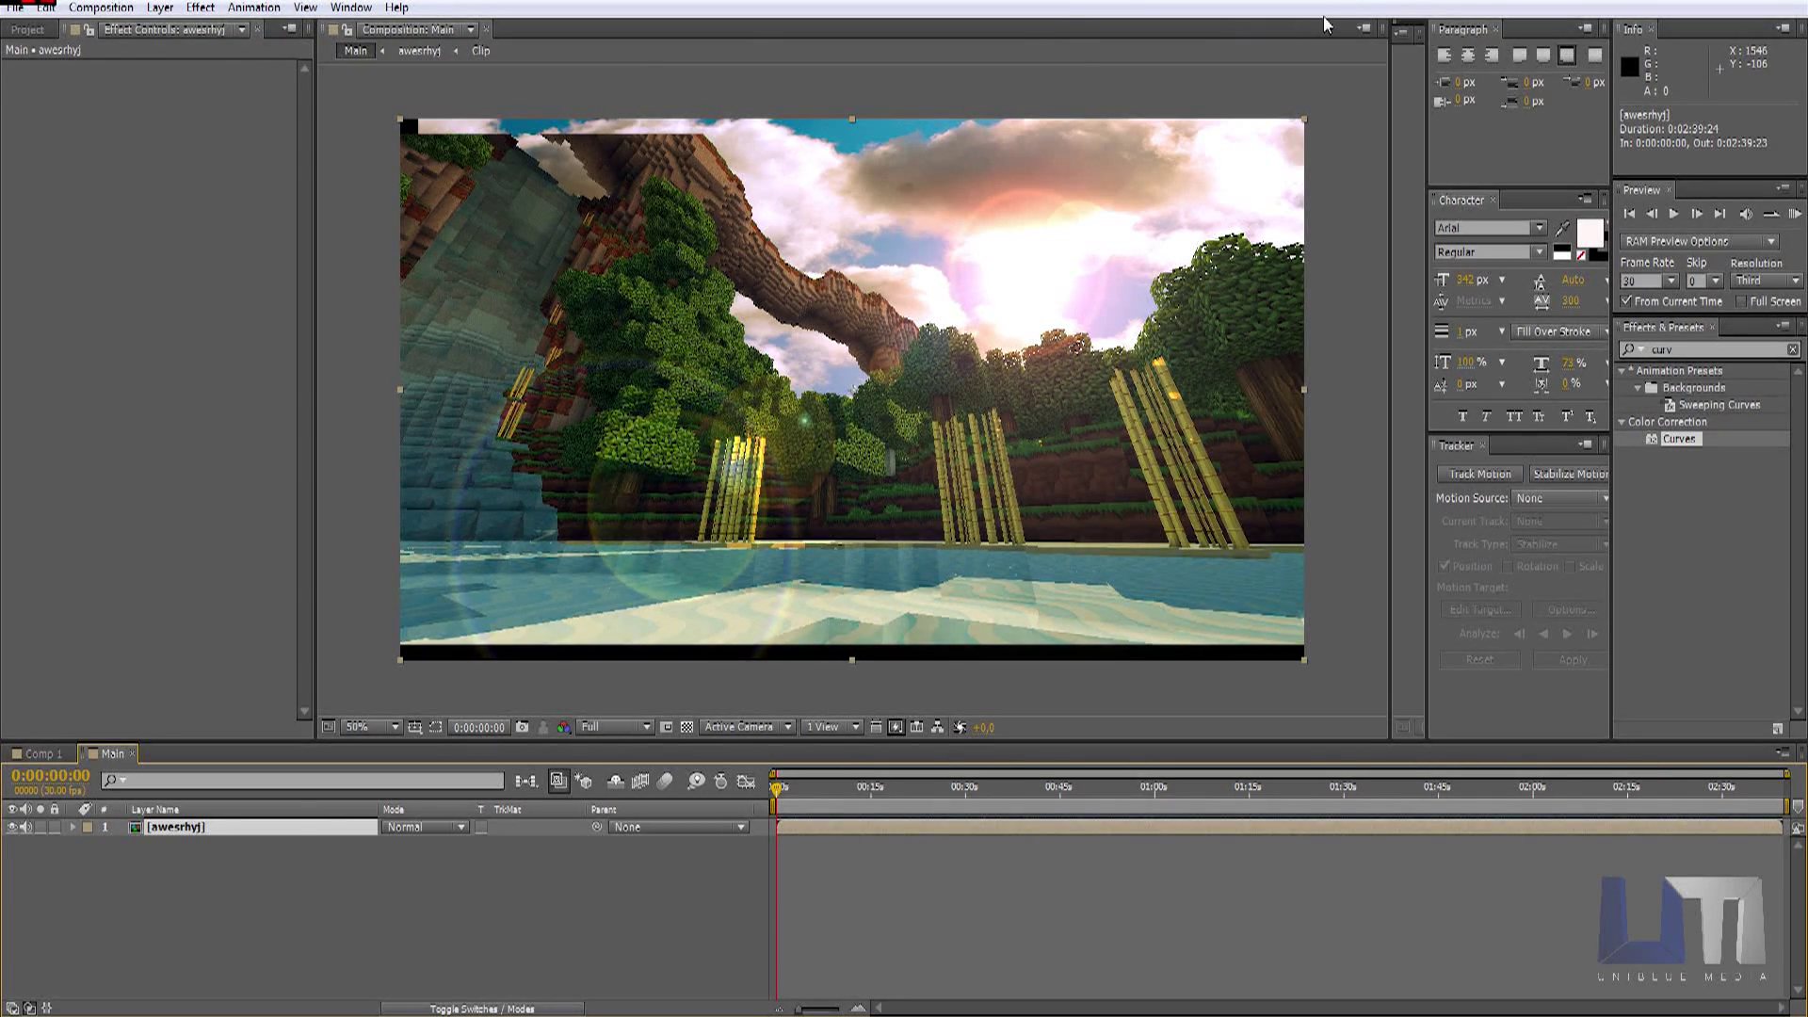
{"action": "left_click", "coordinate": [358, 11]}
{"action": "mouse_move", "coordinate": [545, 37]}
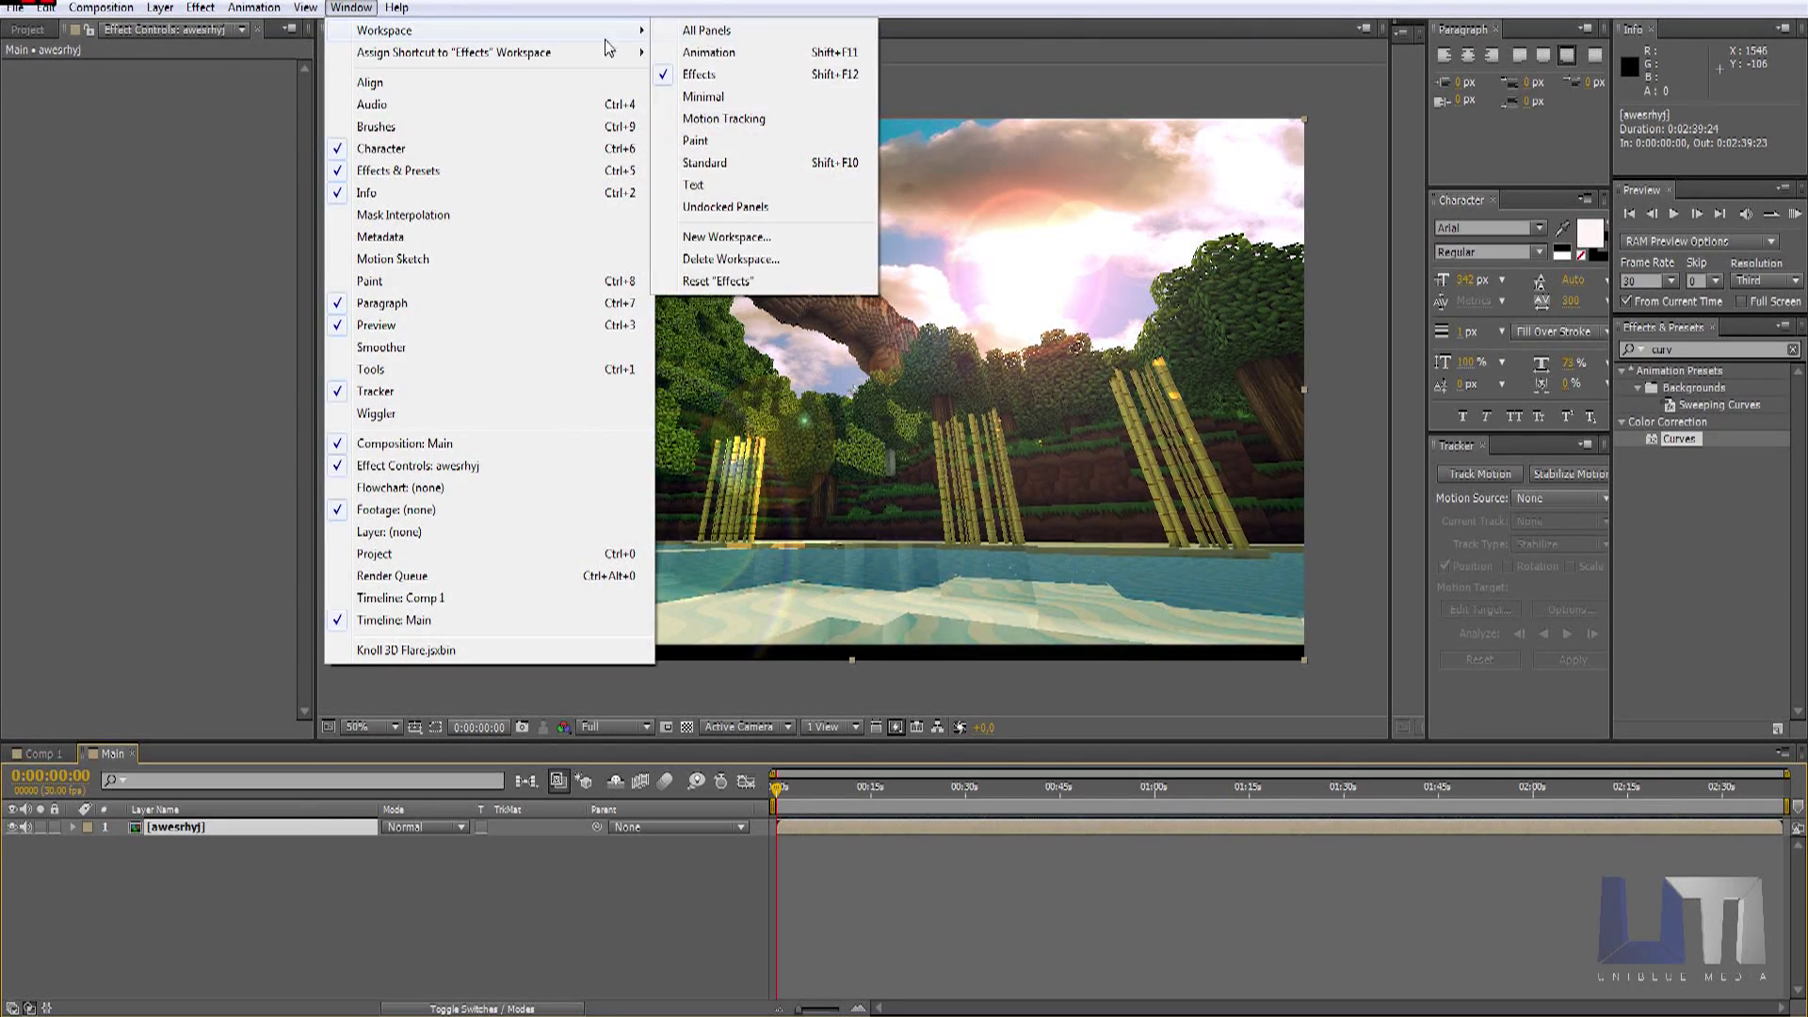
{"action": "left_click", "coordinate": [759, 53]}
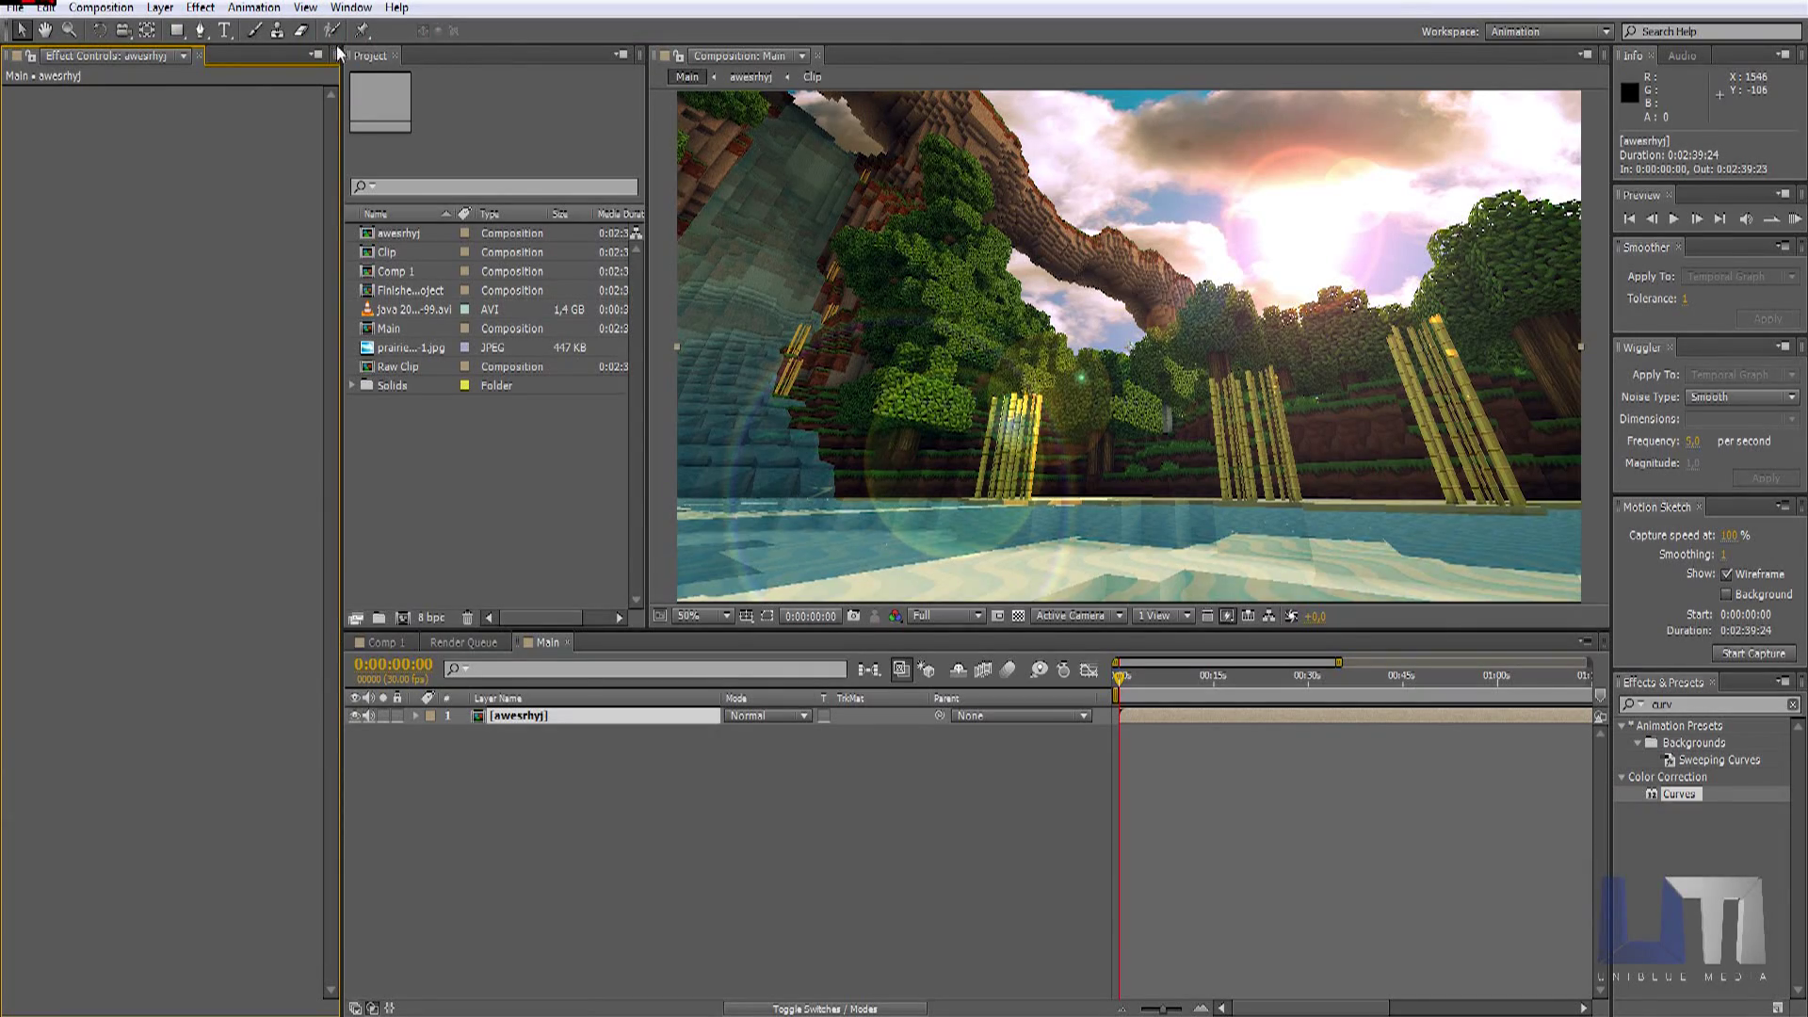
{"action": "left_click", "coordinate": [354, 9]}
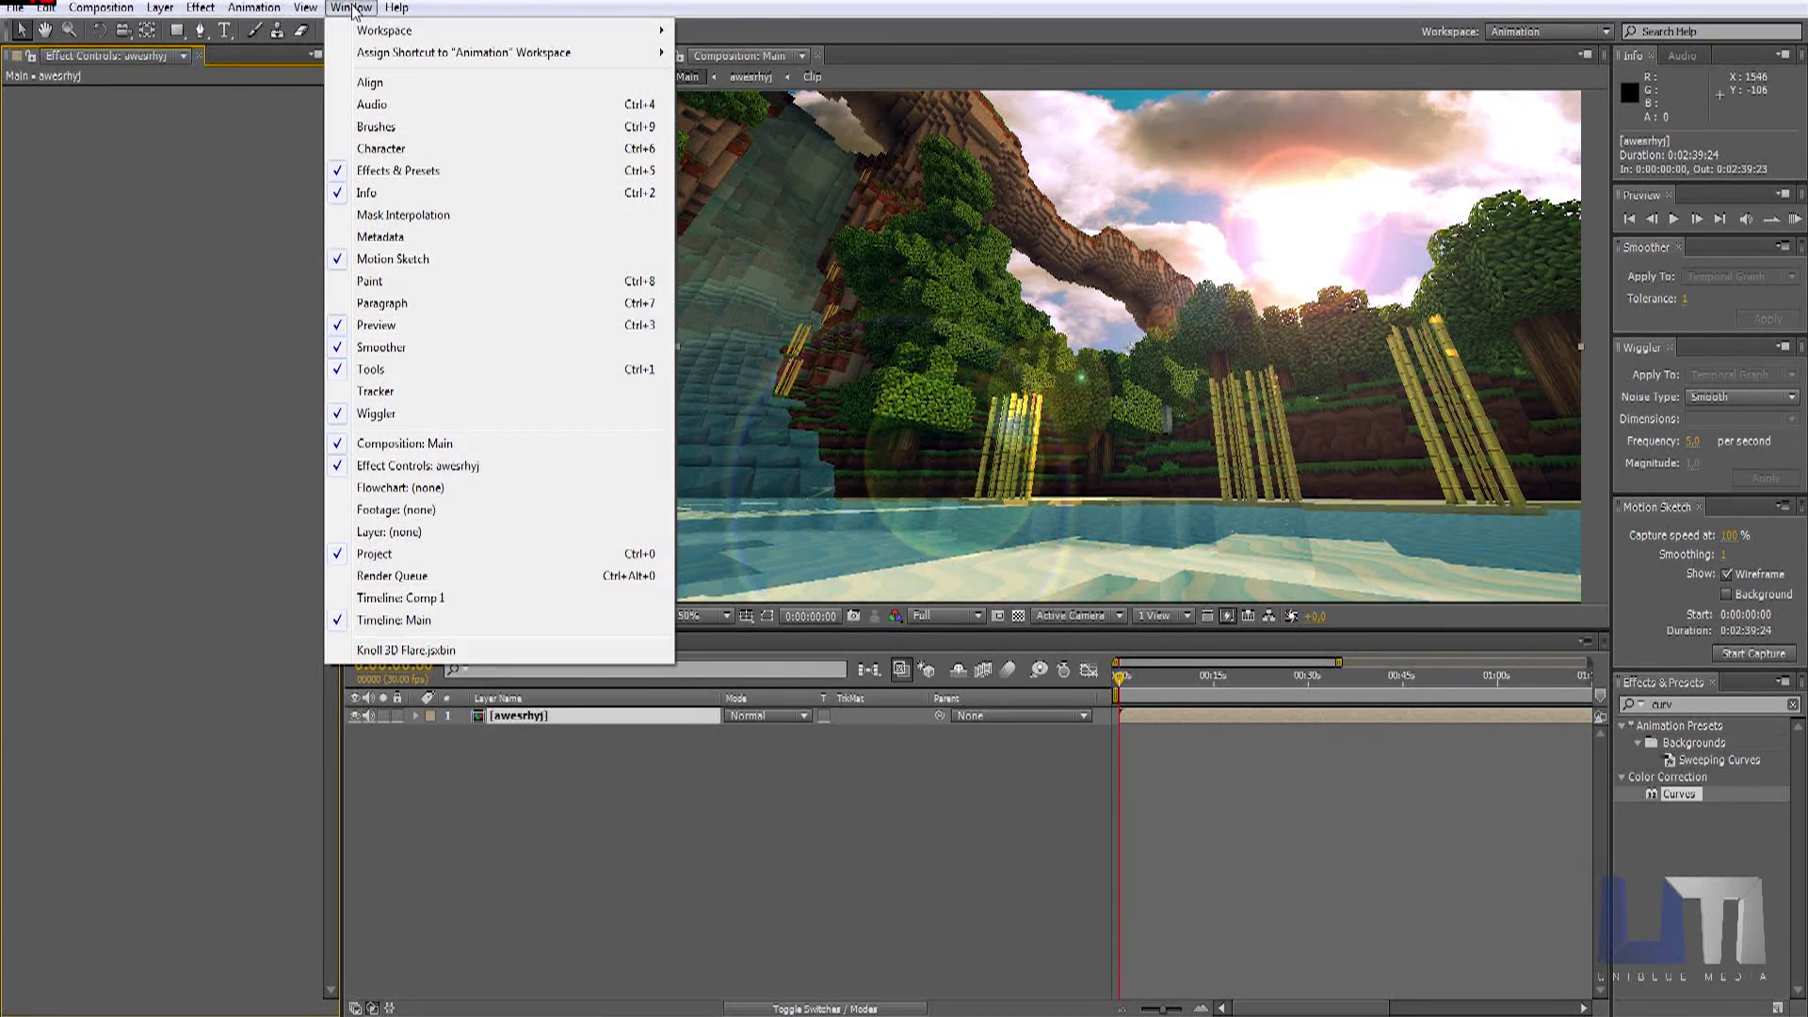
{"action": "mouse_move", "coordinate": [570, 31]}
{"action": "left_click", "coordinate": [721, 73]}
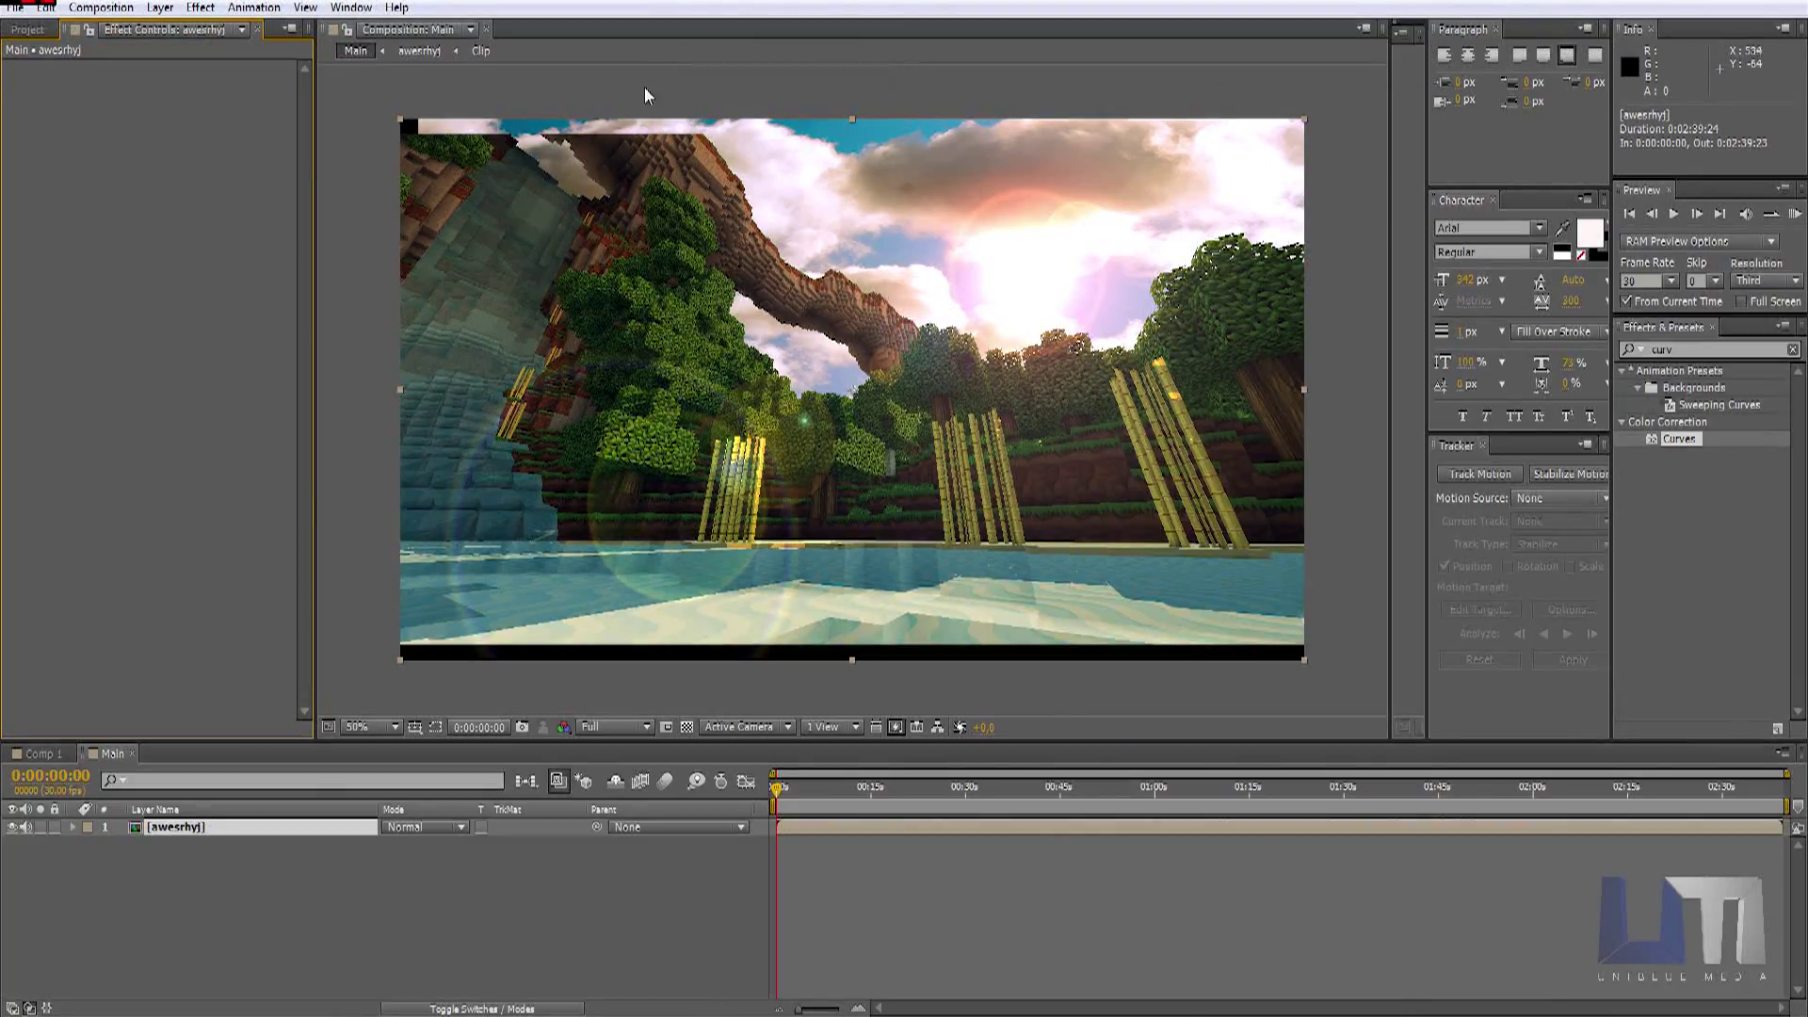
Step: Reset the Effects workspace to its original layout and accept the confirmation
{"action": "left_click", "coordinate": [350, 9]}
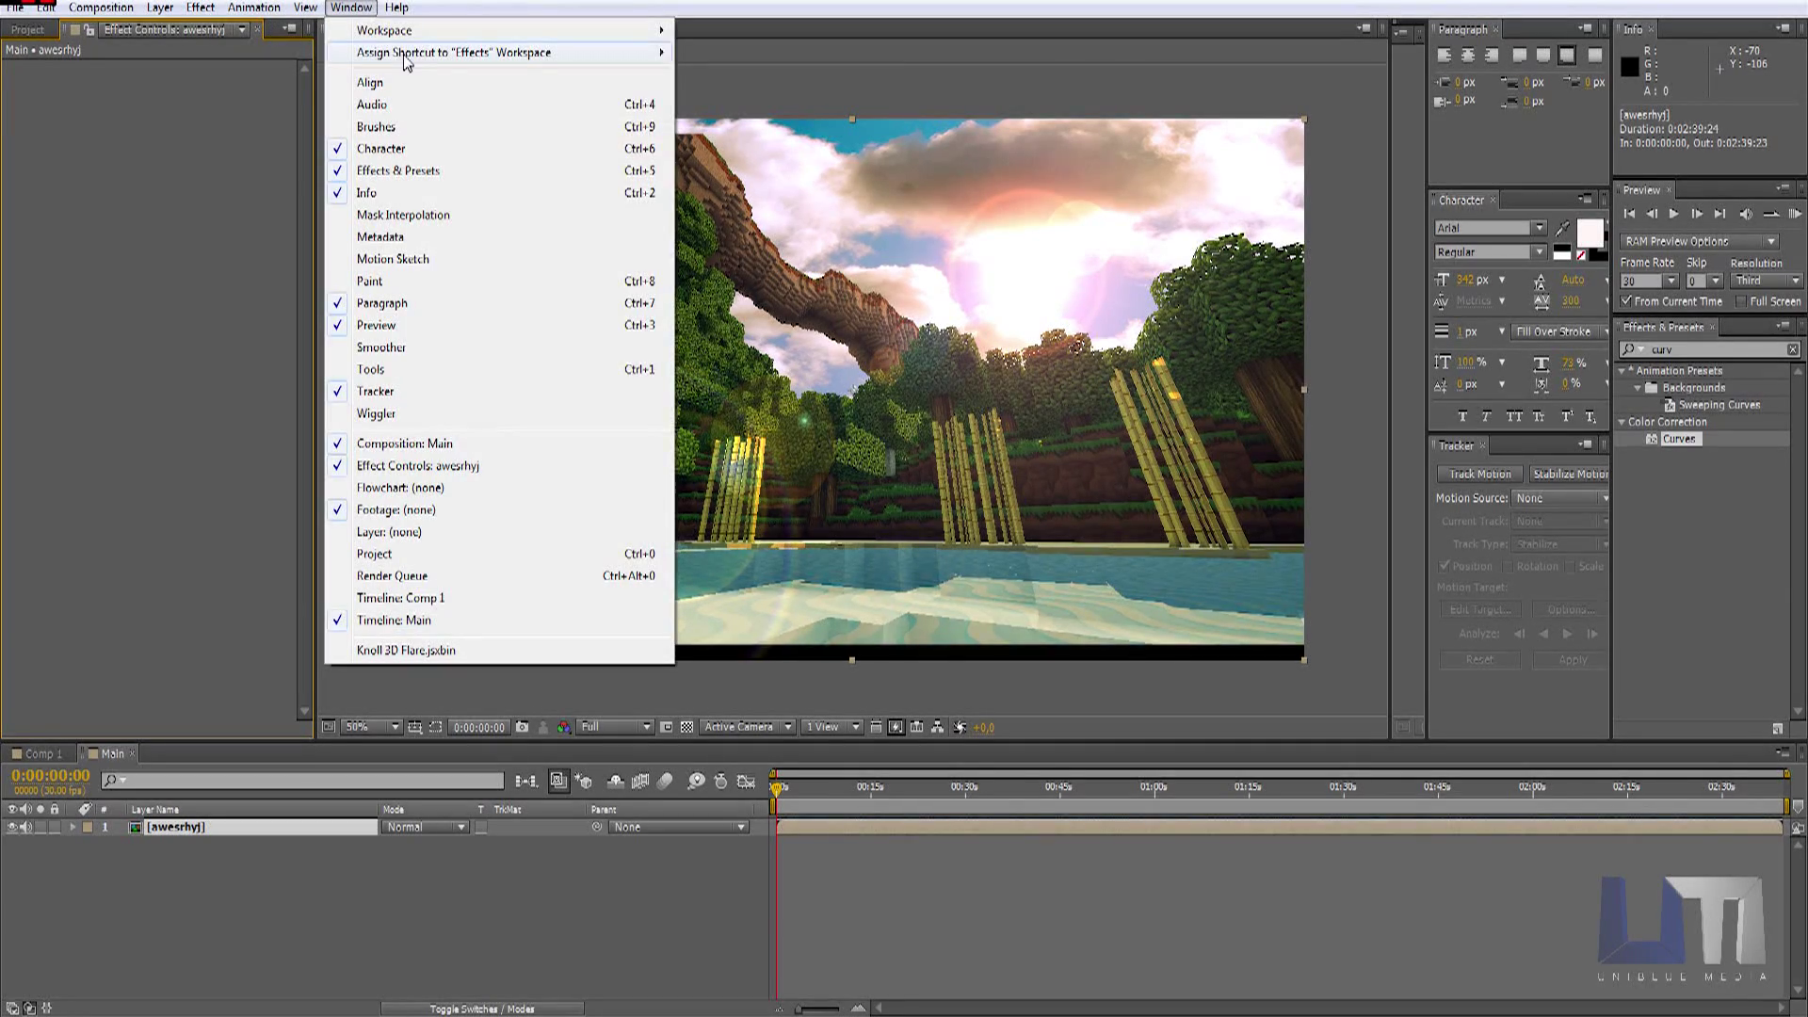
{"action": "mouse_move", "coordinate": [650, 31]}
{"action": "left_click", "coordinate": [771, 282]}
{"action": "left_click", "coordinate": [974, 536]}
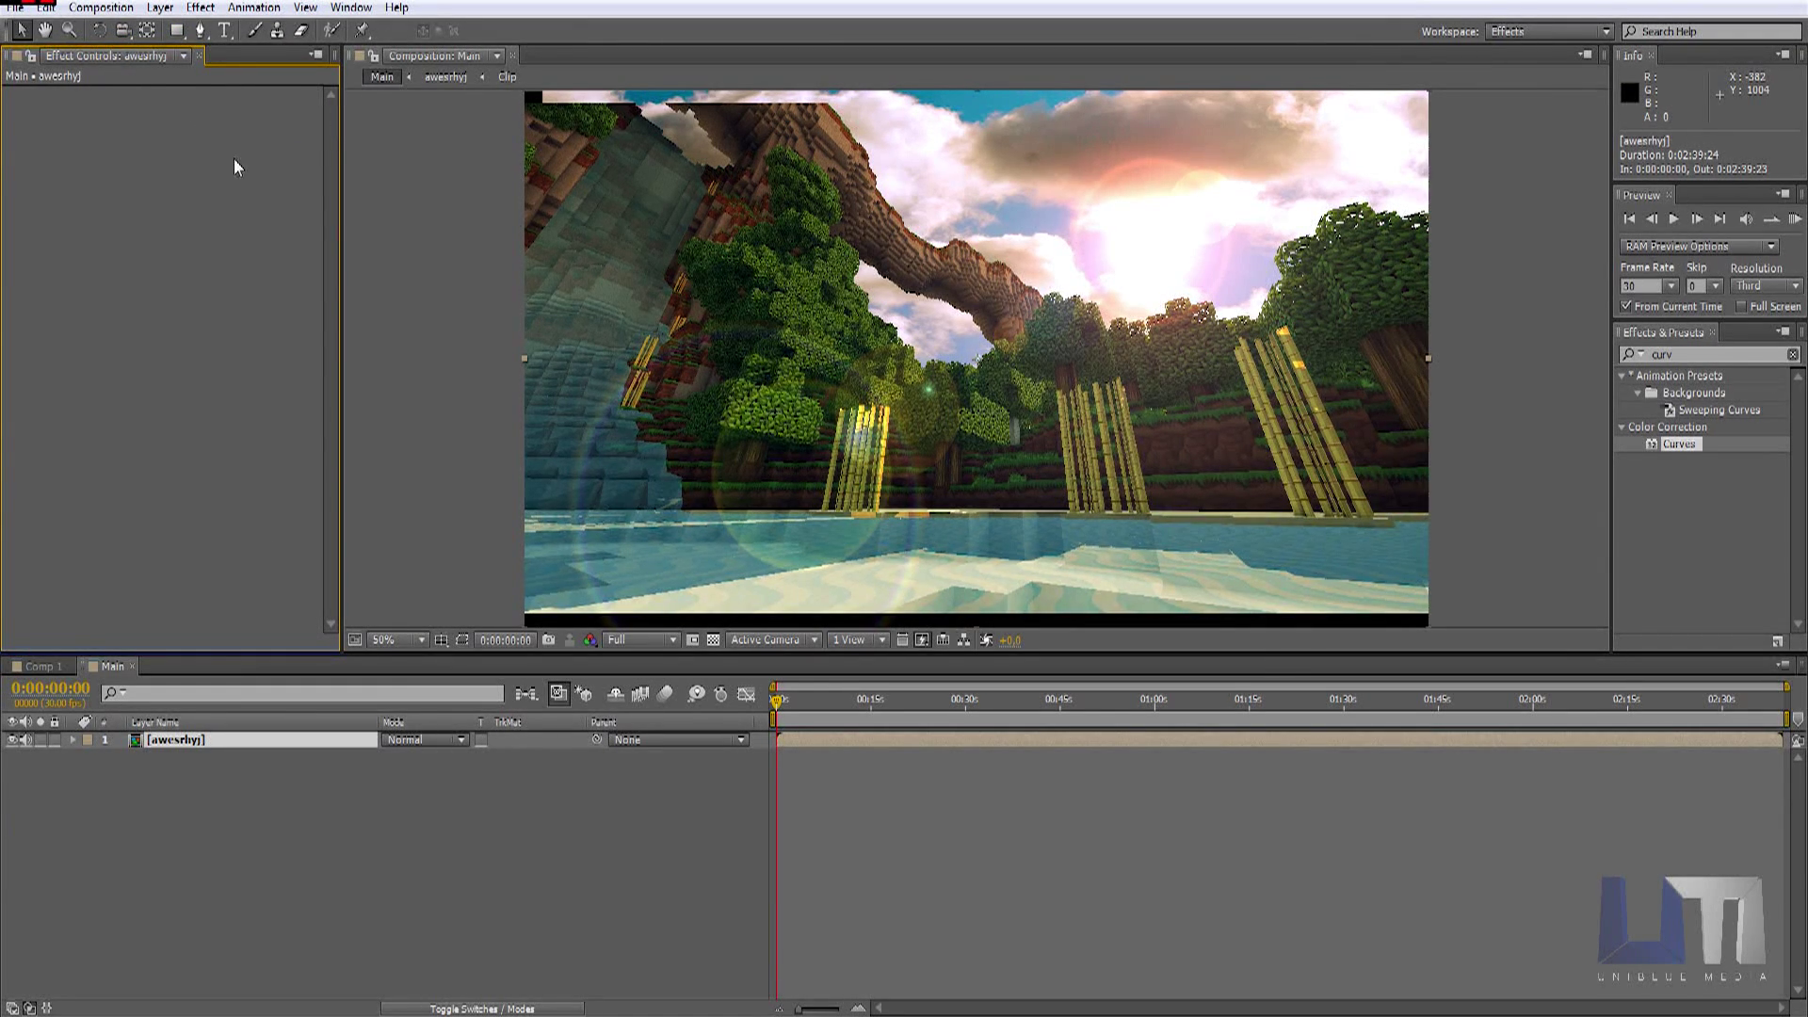
Step: Start a Pen tool mask on the awesrhyj layer with a vertex at the image's left edge, level with the clip's top boundary
{"action": "left_click", "coordinate": [199, 30]}
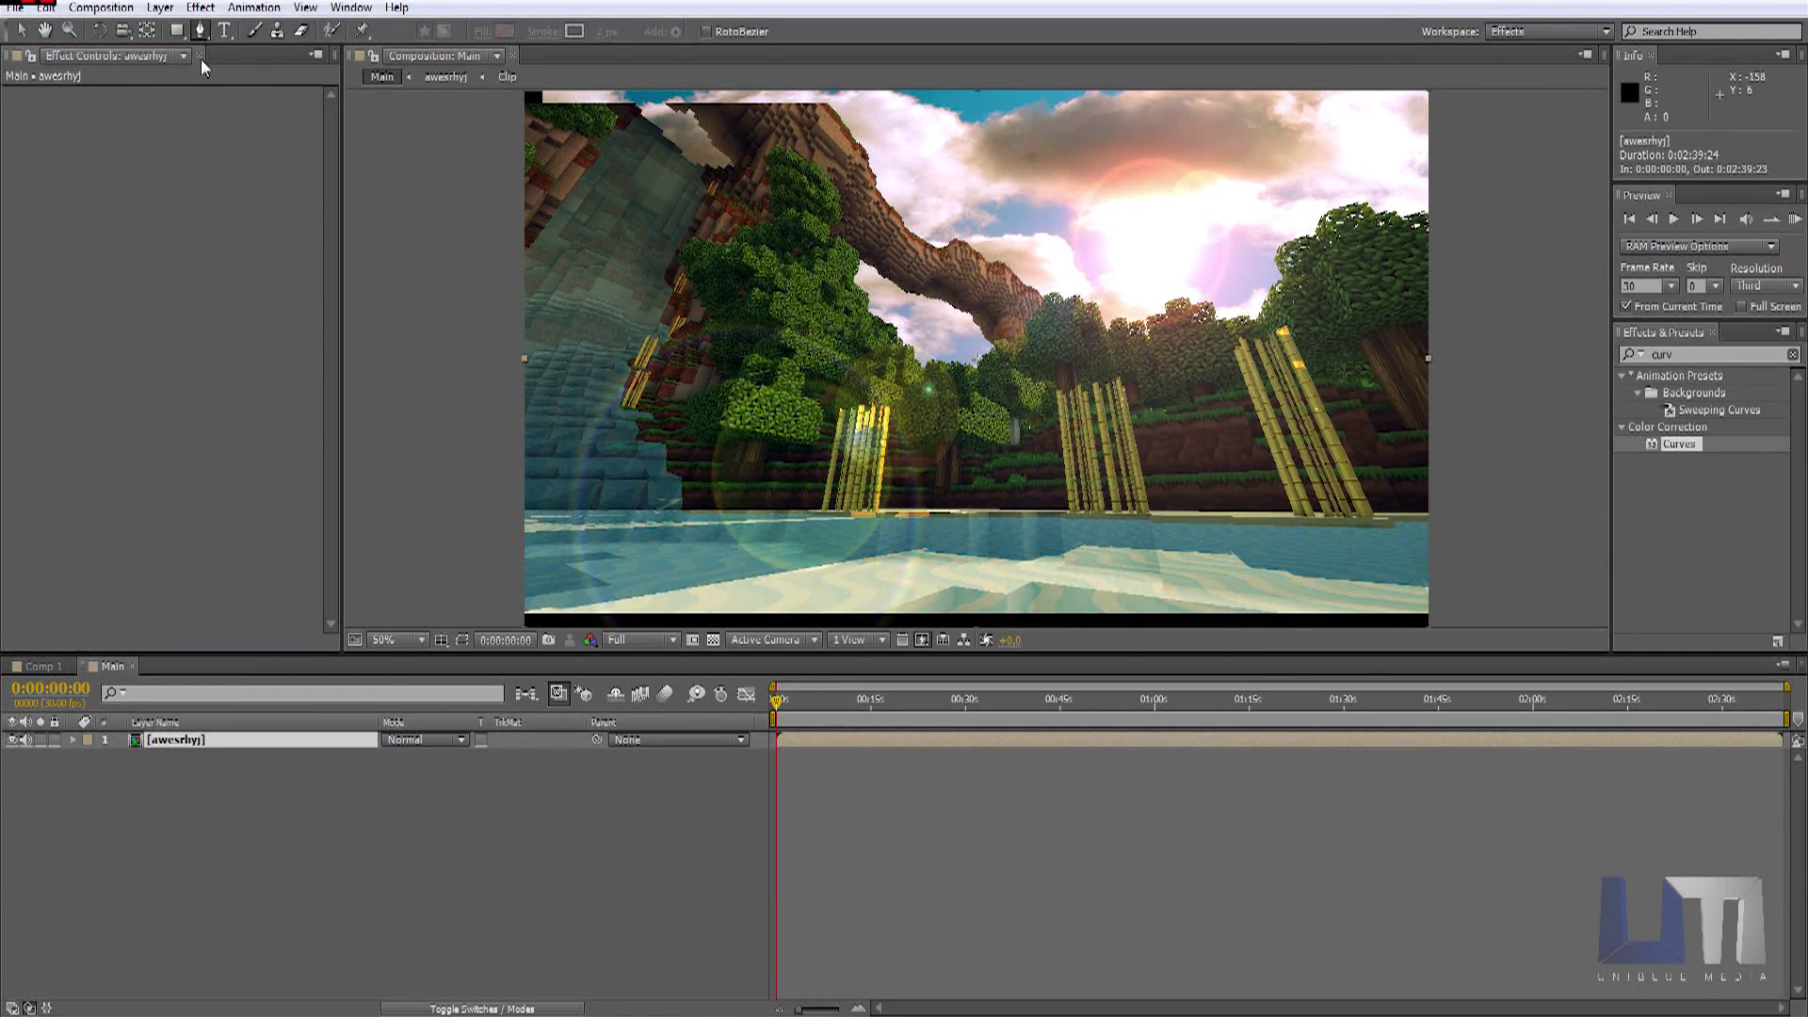
{"action": "scroll", "coordinate": [503, 142], "scroll_direction": "up", "scroll_amount": 2}
{"action": "key", "text": "h"}
{"action": "left_click_drag", "start_coordinate": [603, 113], "coordinate": [1121, 622]}
{"action": "left_click_drag", "start_coordinate": [565, 189], "coordinate": [960, 500]}
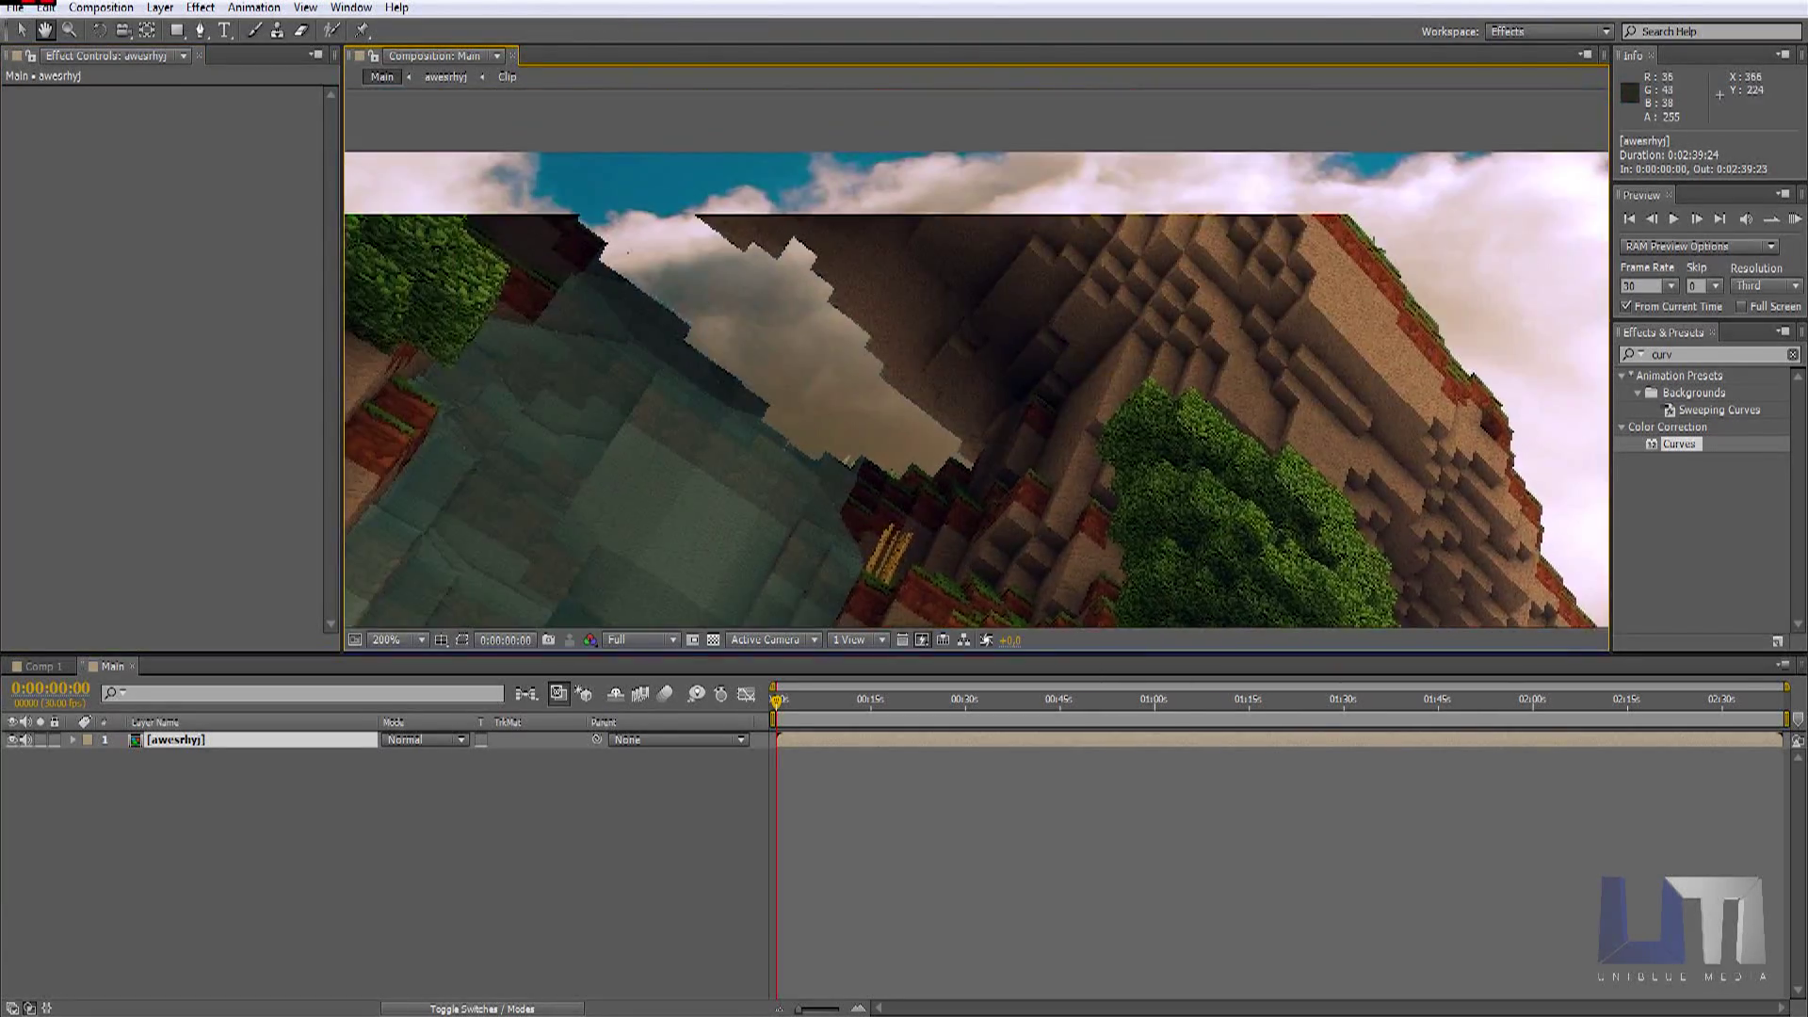
{"action": "left_click_drag", "start_coordinate": [499, 291], "coordinate": [876, 382]}
{"action": "key", "text": "space"}
{"action": "left_click_drag", "start_coordinate": [460, 313], "coordinate": [702, 312]}
{"action": "scroll", "coordinate": [702, 313], "scroll_direction": "up", "scroll_amount": 1}
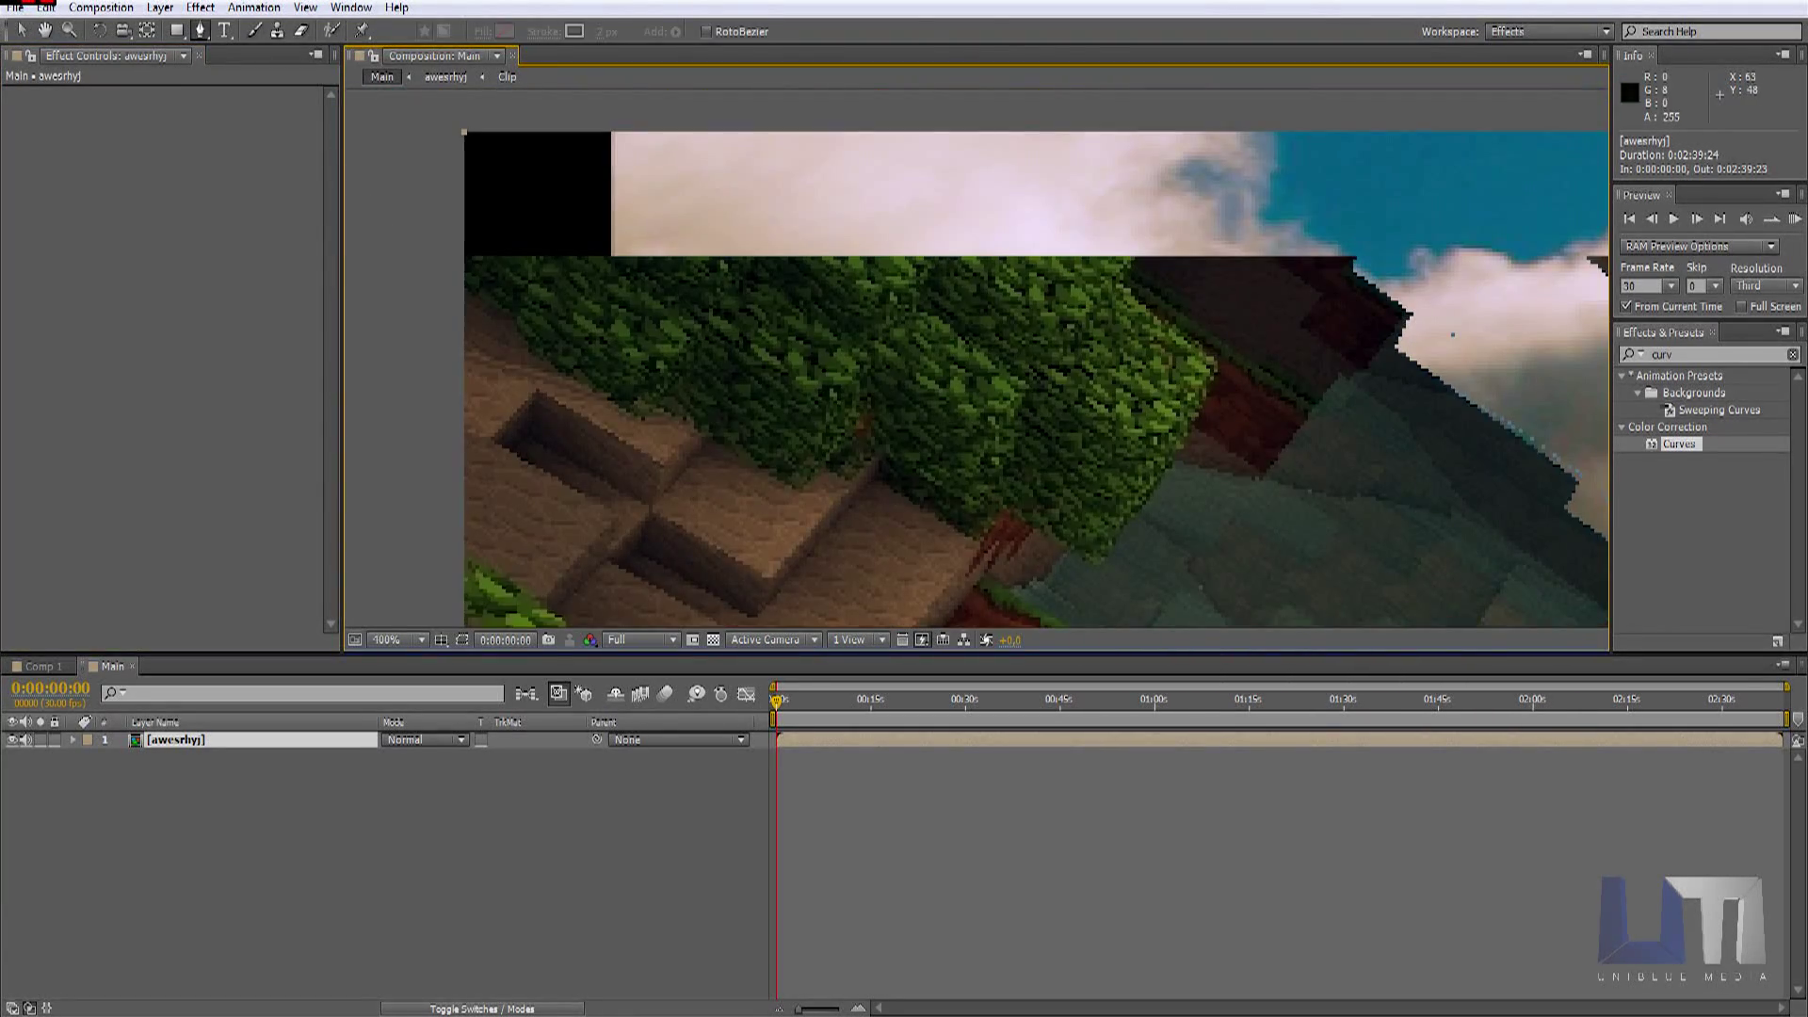
{"action": "scroll", "coordinate": [977, 358], "scroll_direction": "up", "scroll_amount": 3}
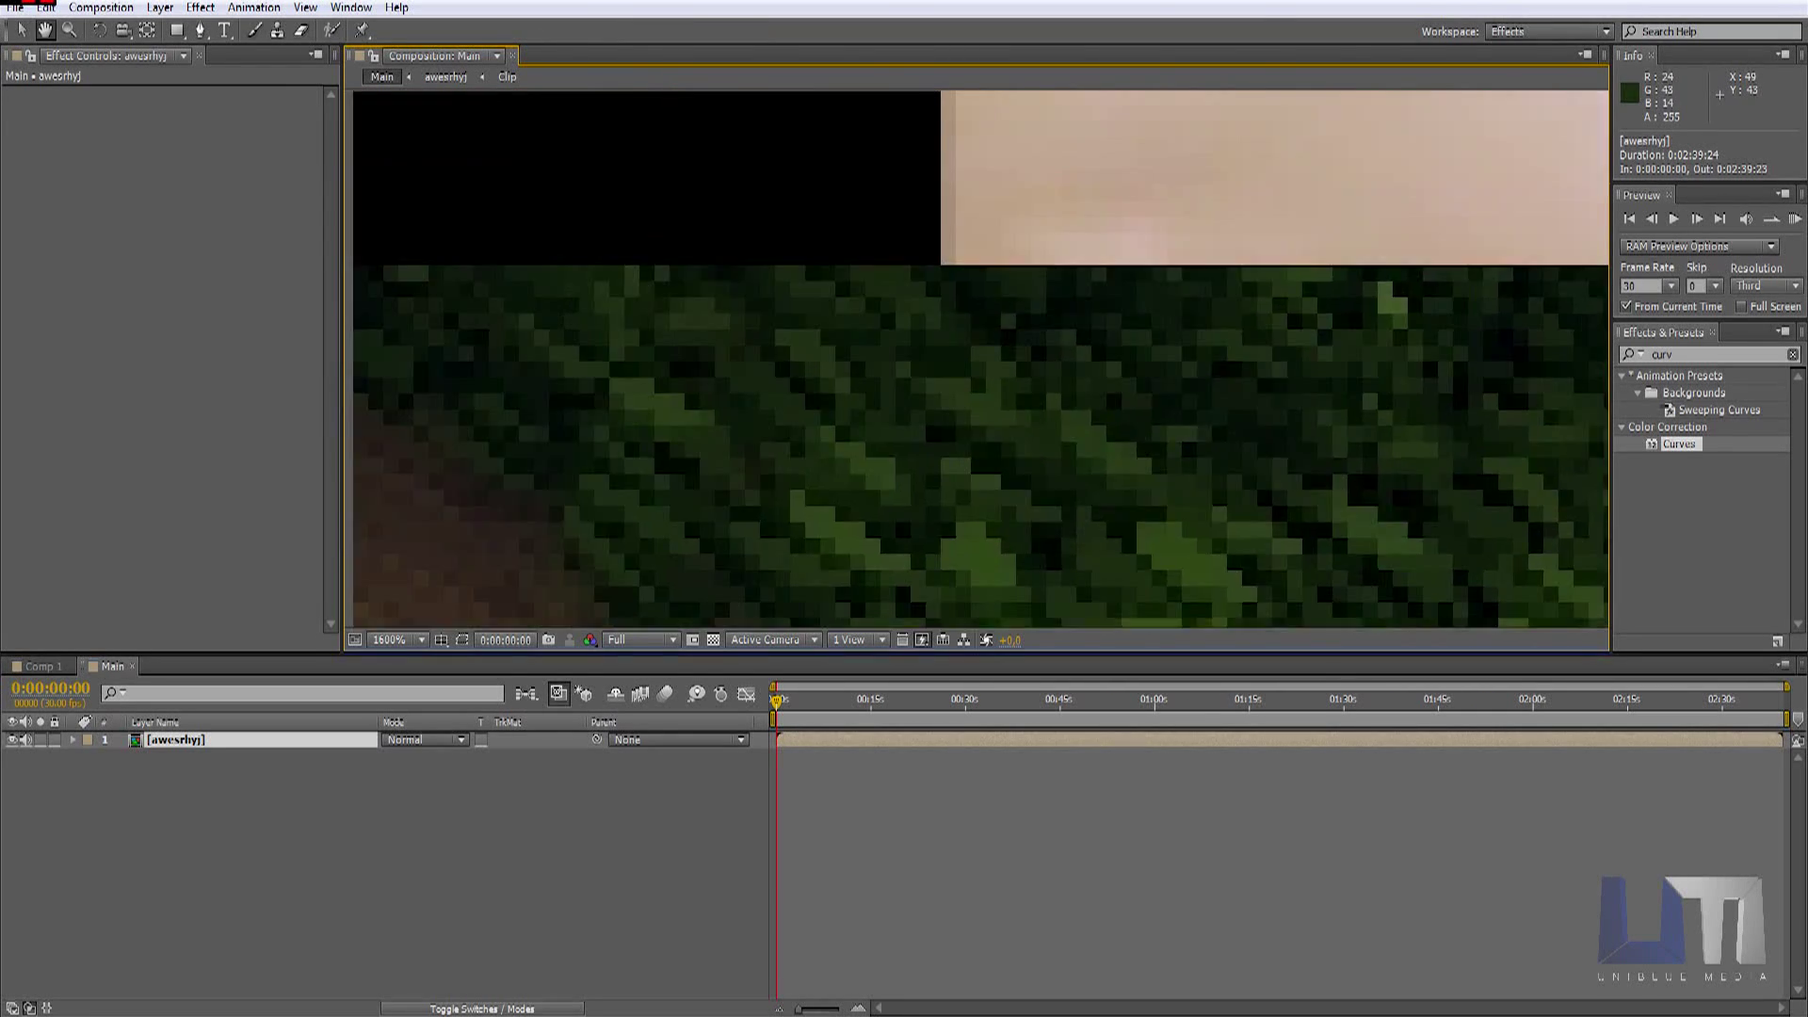
{"action": "left_click", "coordinate": [506, 269]}
{"action": "scroll", "coordinate": [1036, 395], "scroll_direction": "down", "scroll_amount": 6}
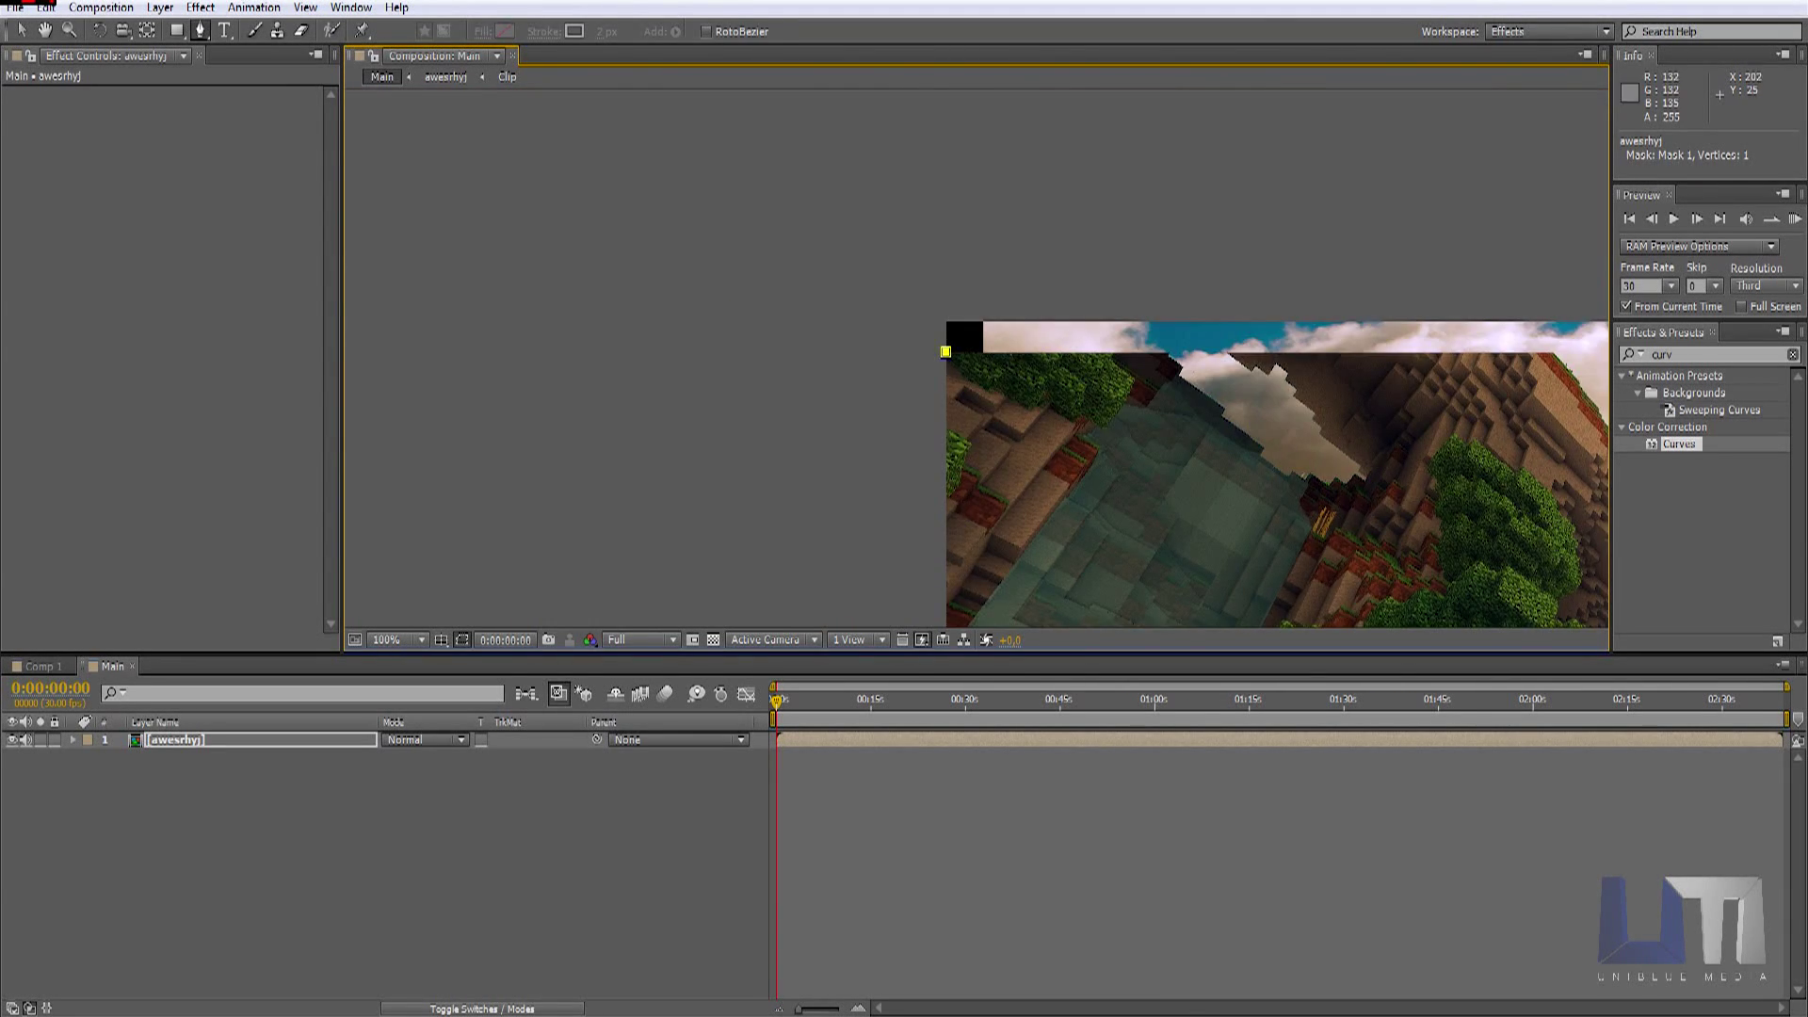
Step: Add mask vertices outside the image's upper-right and lower-right corners, then one on its right edge where the bottom black bar begins
{"action": "key", "text": "space"}
{"action": "left_click_drag", "start_coordinate": [1155, 384], "coordinate": [740, 244]}
{"action": "left_click", "coordinate": [1090, 161]}
{"action": "key", "text": "space"}
{"action": "left_click_drag", "start_coordinate": [845, 622], "coordinate": [950, 339]}
{"action": "key", "text": "g"}
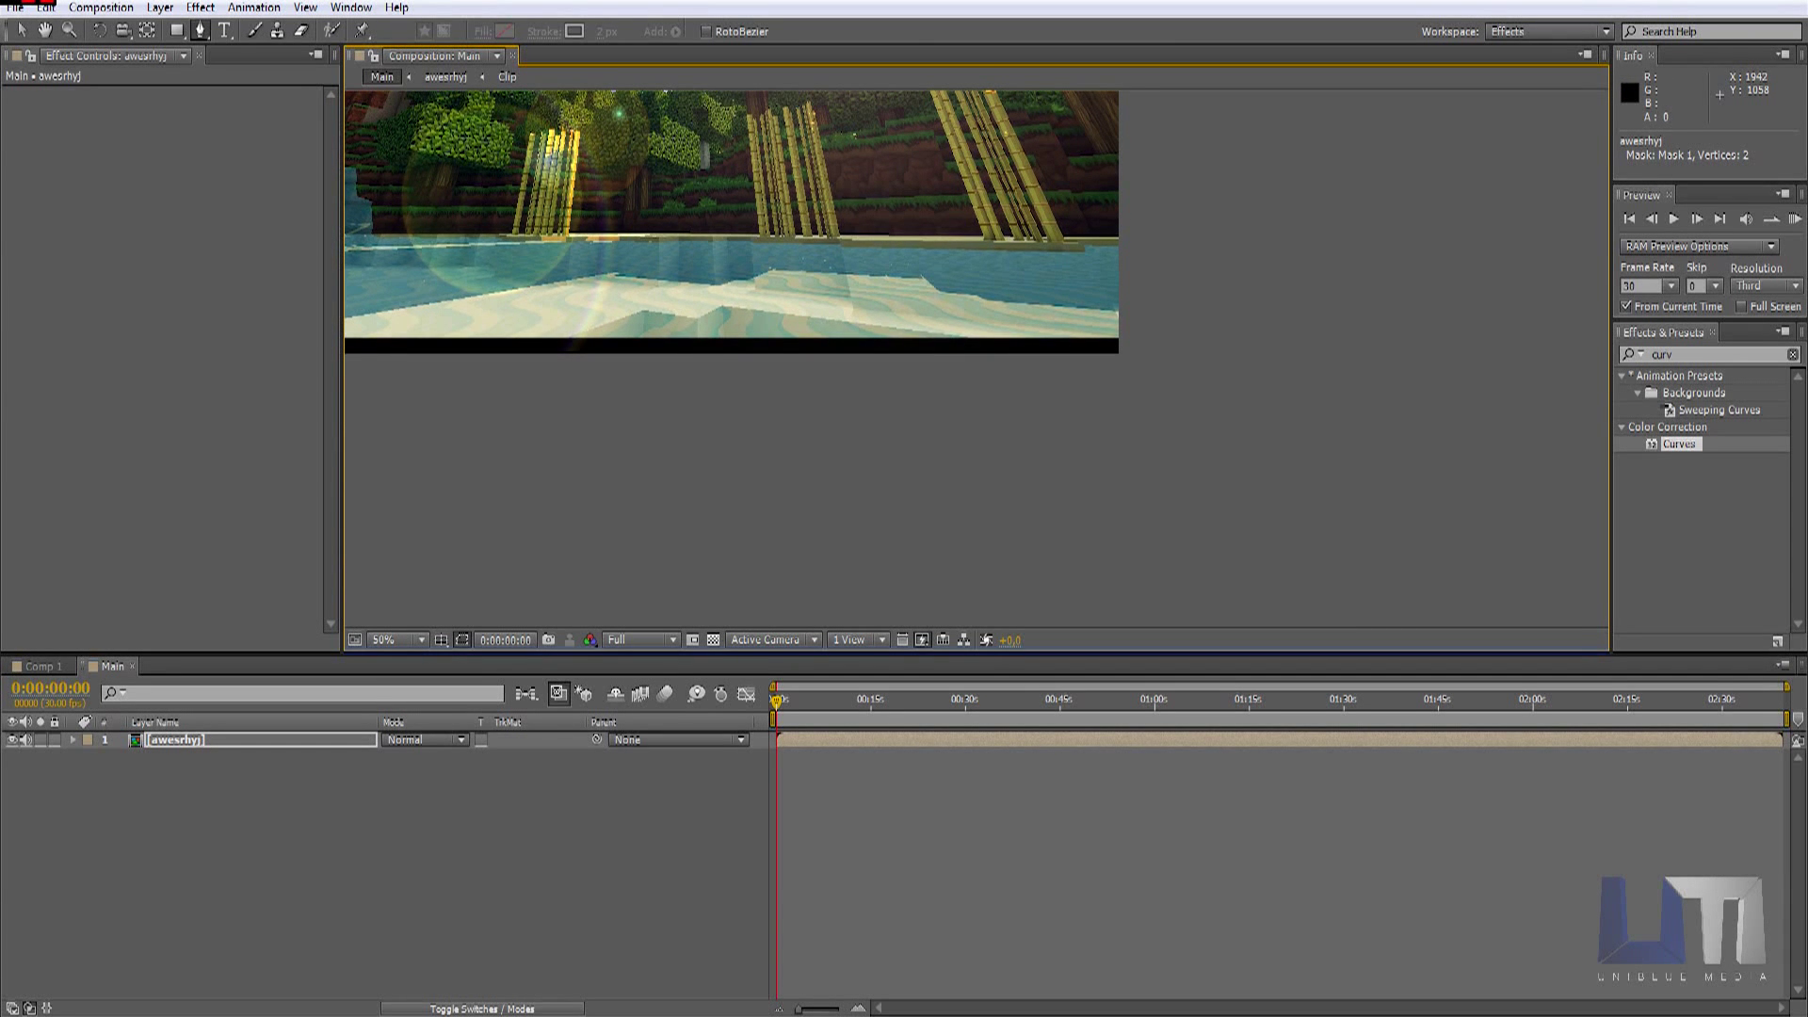
{"action": "left_click", "coordinate": [1130, 343]}
{"action": "scroll", "coordinate": [1140, 329], "scroll_direction": "up", "scroll_amount": 4}
{"action": "key", "text": "space"}
{"action": "left_click_drag", "start_coordinate": [1140, 329], "coordinate": [1255, 163]}
{"action": "left_click", "coordinate": [908, 312]}
{"action": "key", "text": "ctrl+z"}
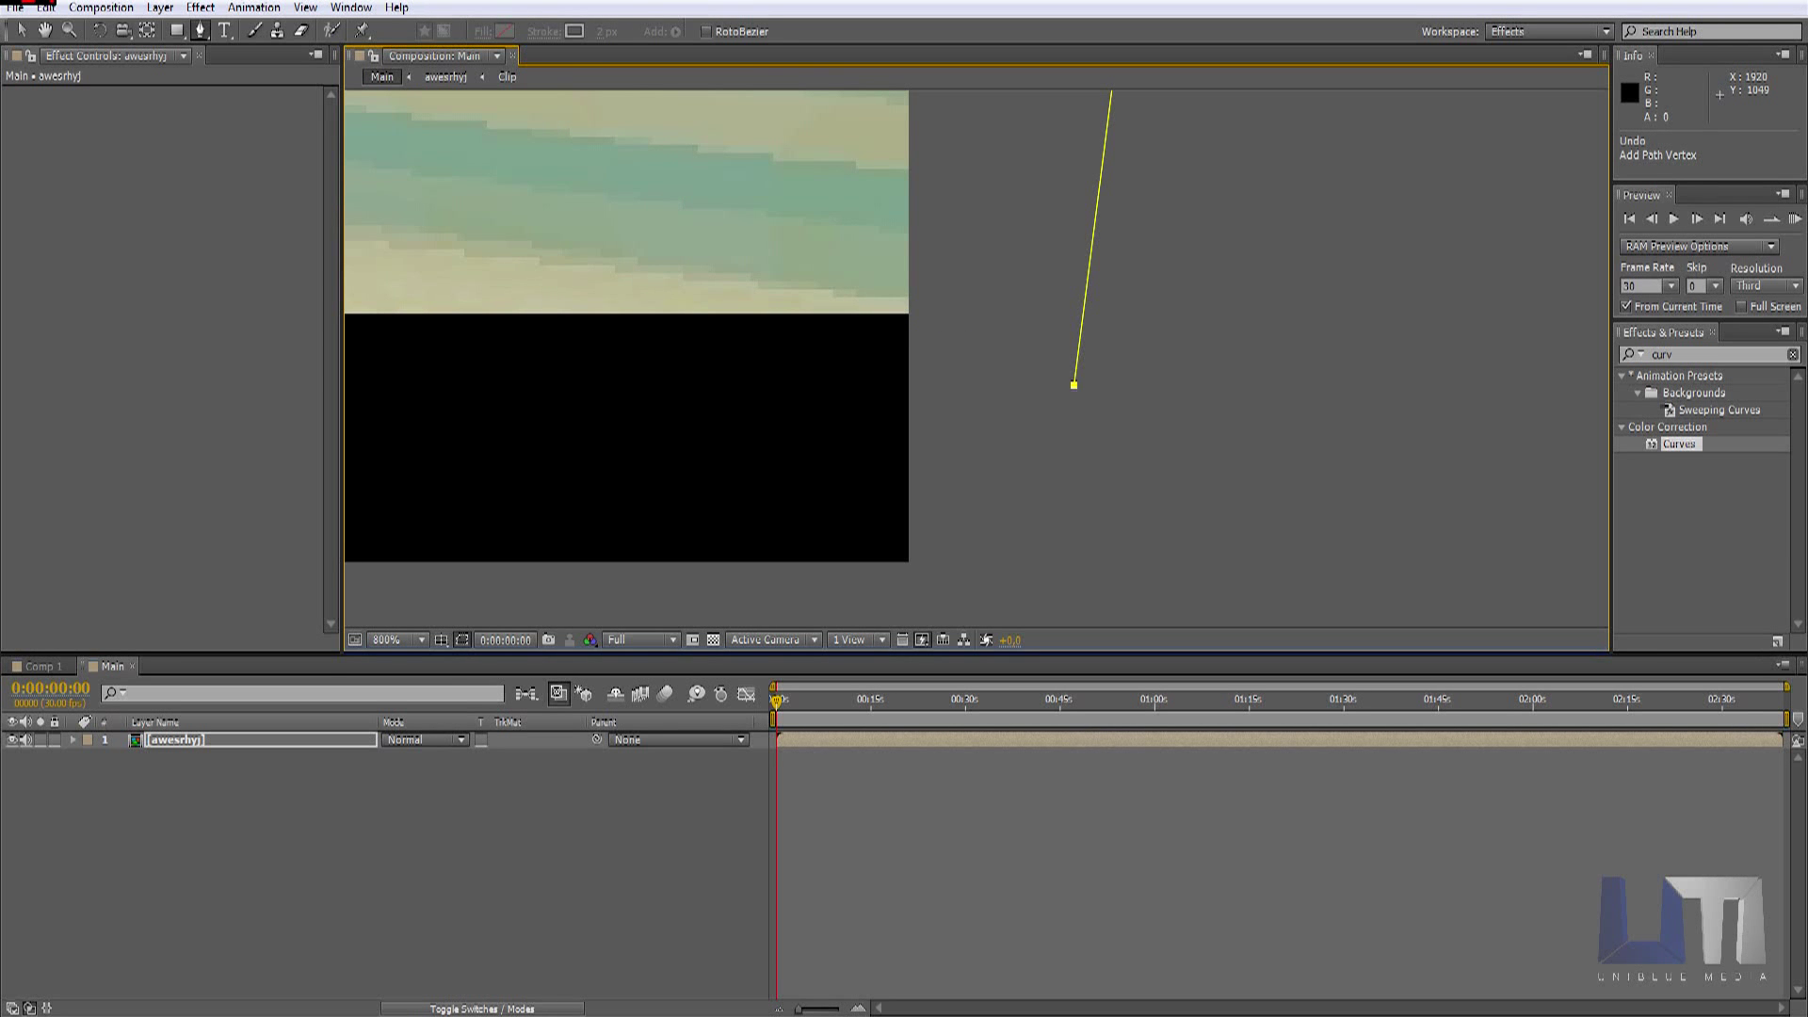
{"action": "left_click", "coordinate": [908, 311]}
Step: Continue the mask along the bottom black bar to beyond the image's left side and close it at the upper left
{"action": "scroll", "coordinate": [908, 312], "scroll_direction": "down", "scroll_amount": 6}
{"action": "left_click_drag", "start_coordinate": [908, 312], "coordinate": [1145, 361]}
{"action": "scroll", "coordinate": [871, 432], "scroll_direction": "up", "scroll_amount": 2}
{"action": "left_click_drag", "start_coordinate": [1311, 309], "coordinate": [567, 435]}
{"action": "key", "text": "ctrl+z"}
{"action": "left_click", "coordinate": [599, 450]}
{"action": "left_click_drag", "start_coordinate": [564, 103], "coordinate": [559, 370]}
{"action": "key", "text": "g"}
{"action": "left_click", "coordinate": [607, 201]}
{"action": "left_click", "coordinate": [656, 206]}
Step: Hide the mask outline, deselect the awesrhyj layer and fit the whole composition in the viewer
{"action": "key", "text": "h"}
{"action": "left_click_drag", "start_coordinate": [933, 372], "coordinate": [640, 233]}
{"action": "left_click", "coordinate": [22, 31]}
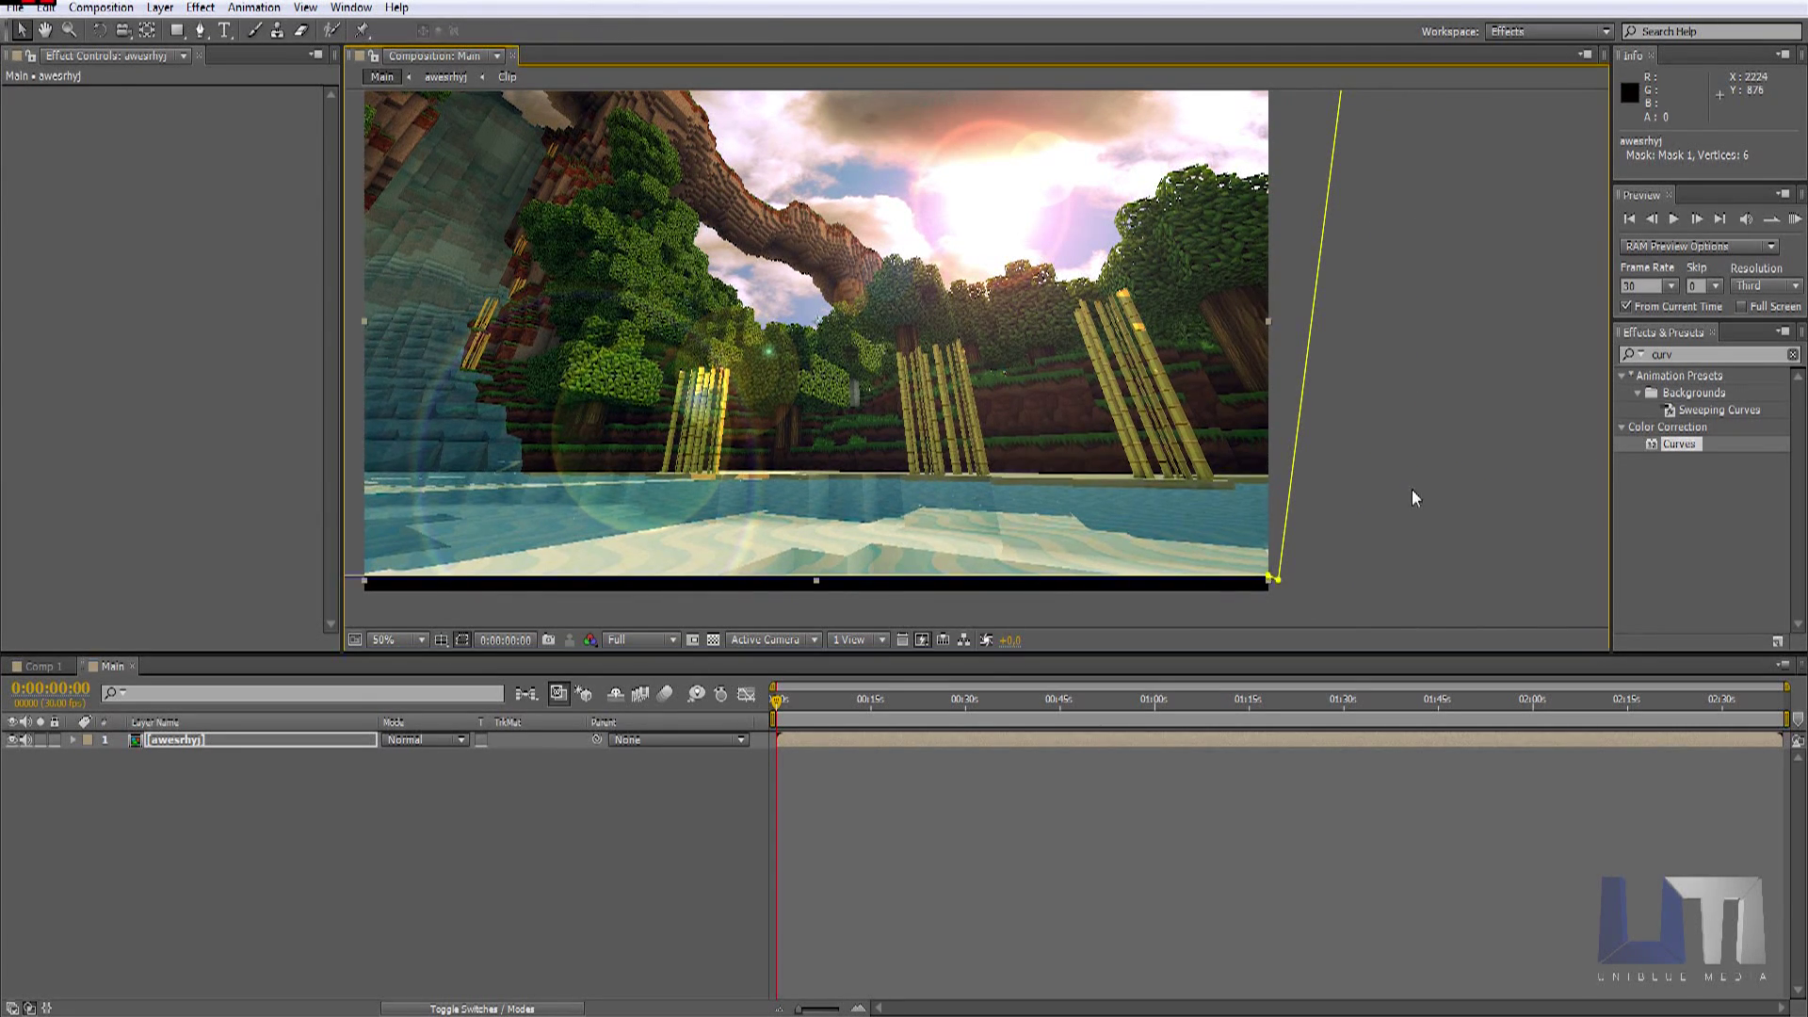
{"action": "left_click", "coordinate": [1268, 445]}
{"action": "scroll", "coordinate": [1268, 445], "scroll_direction": "down", "scroll_amount": 2}
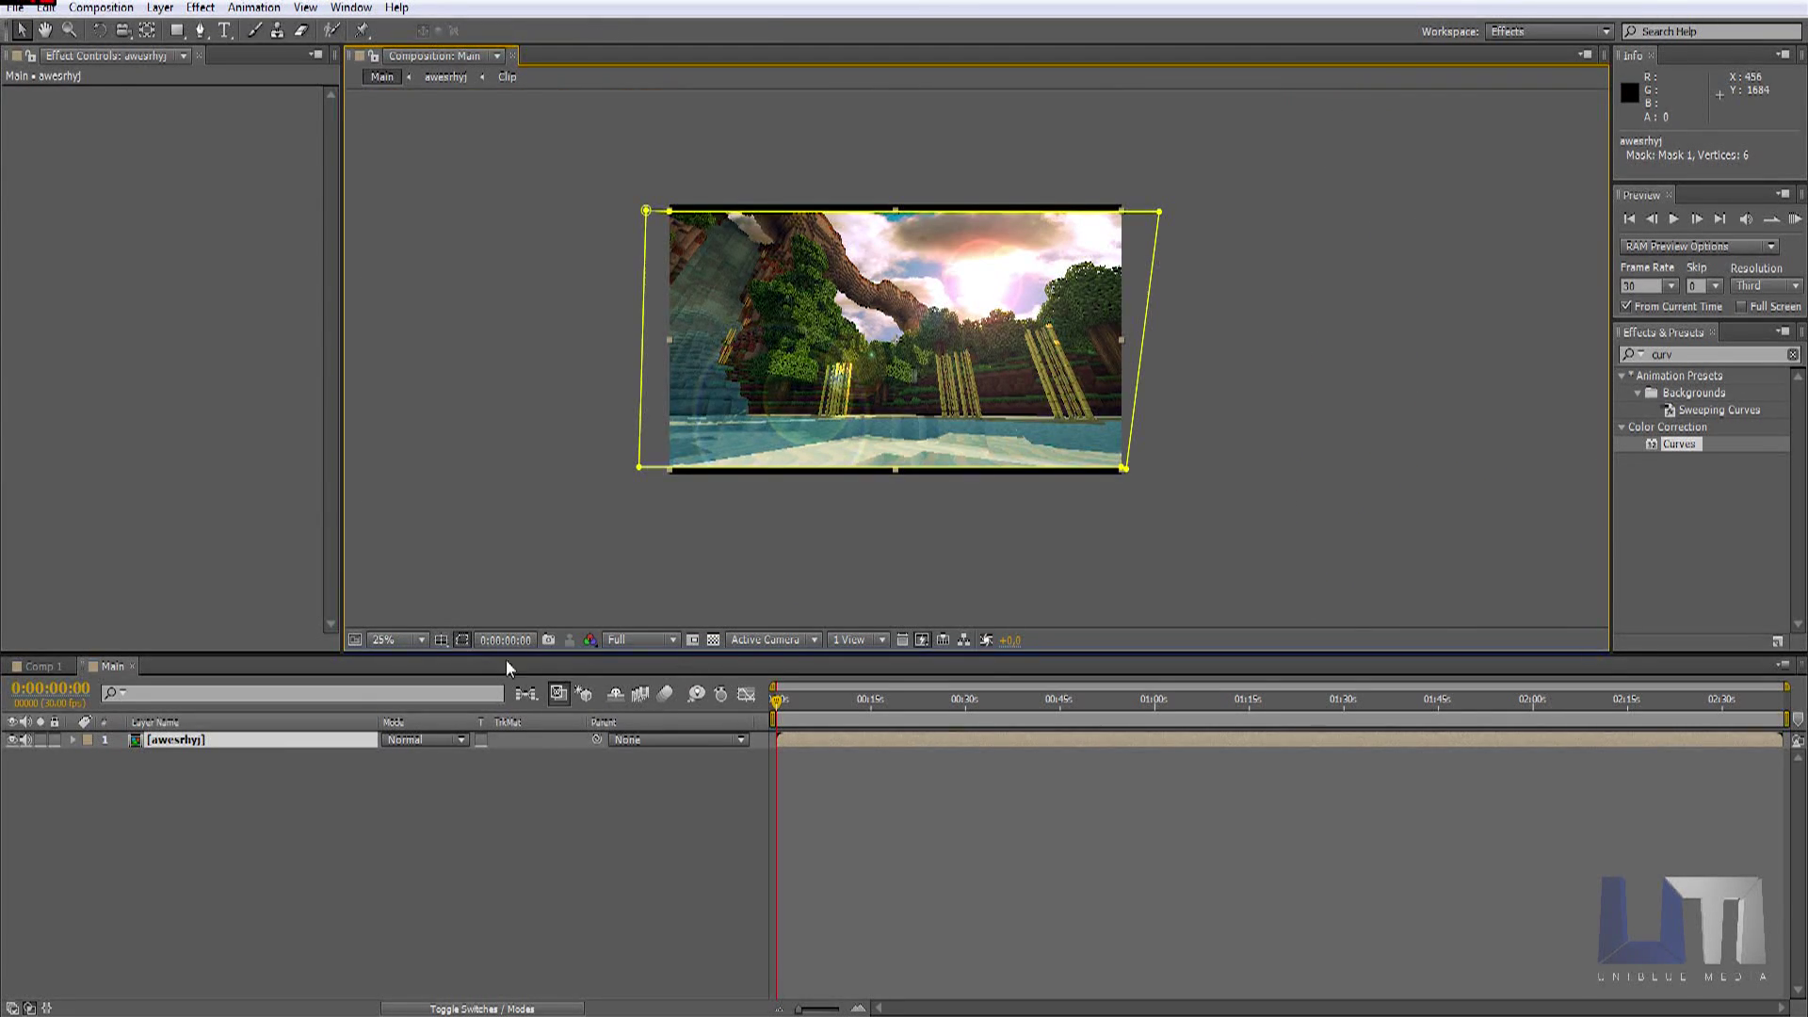
{"action": "left_click", "coordinate": [461, 640]}
{"action": "key", "text": "period"}
{"action": "left_click", "coordinate": [1345, 443]}
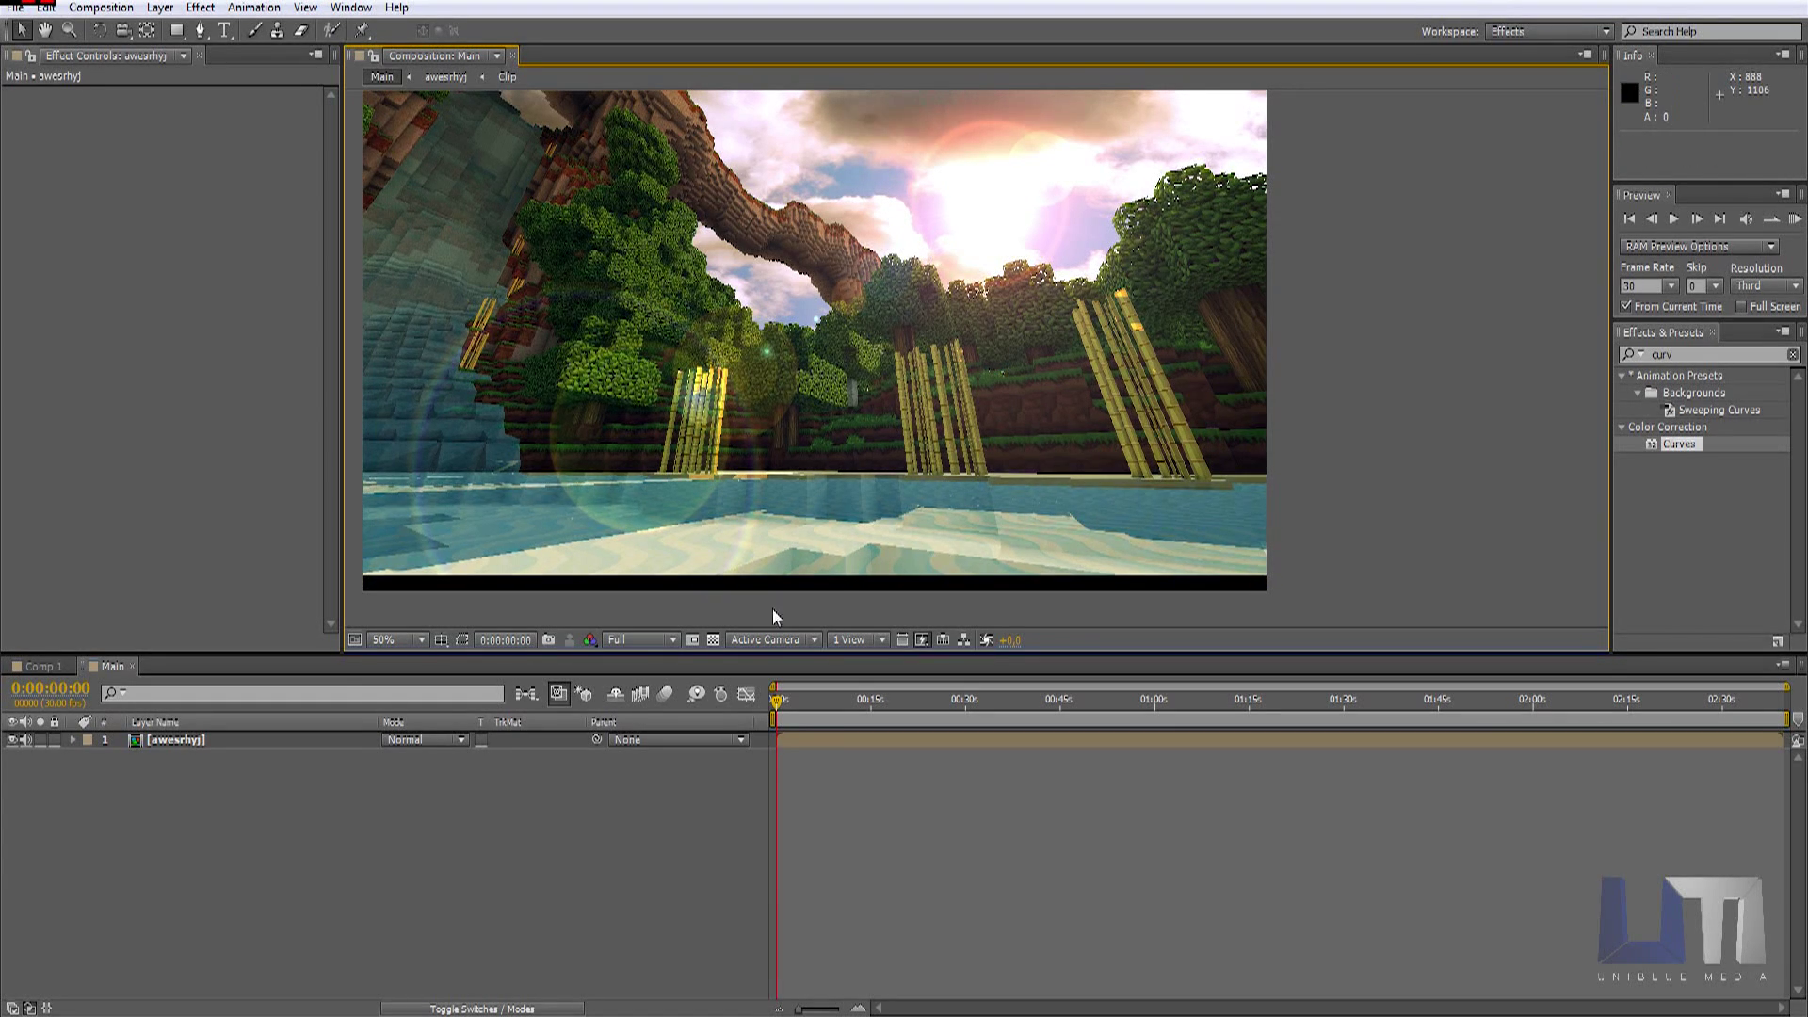
{"action": "left_click", "coordinate": [395, 639]}
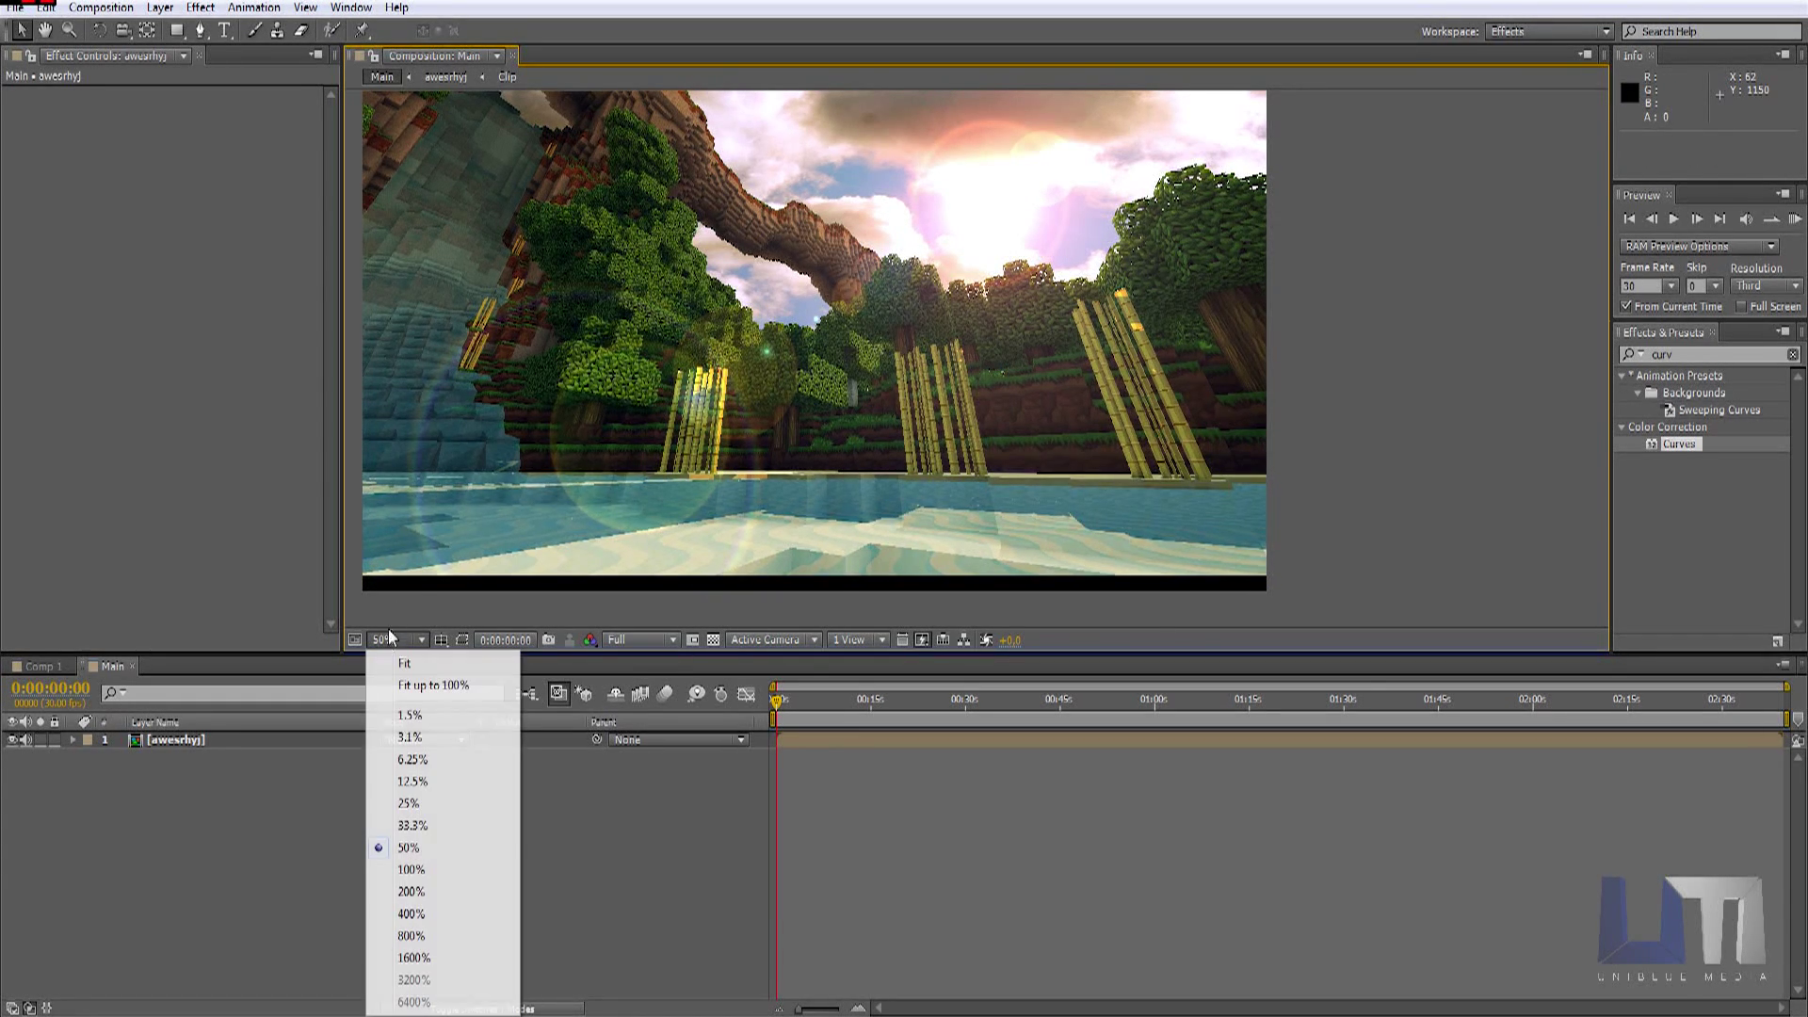
{"action": "left_click", "coordinate": [404, 663]}
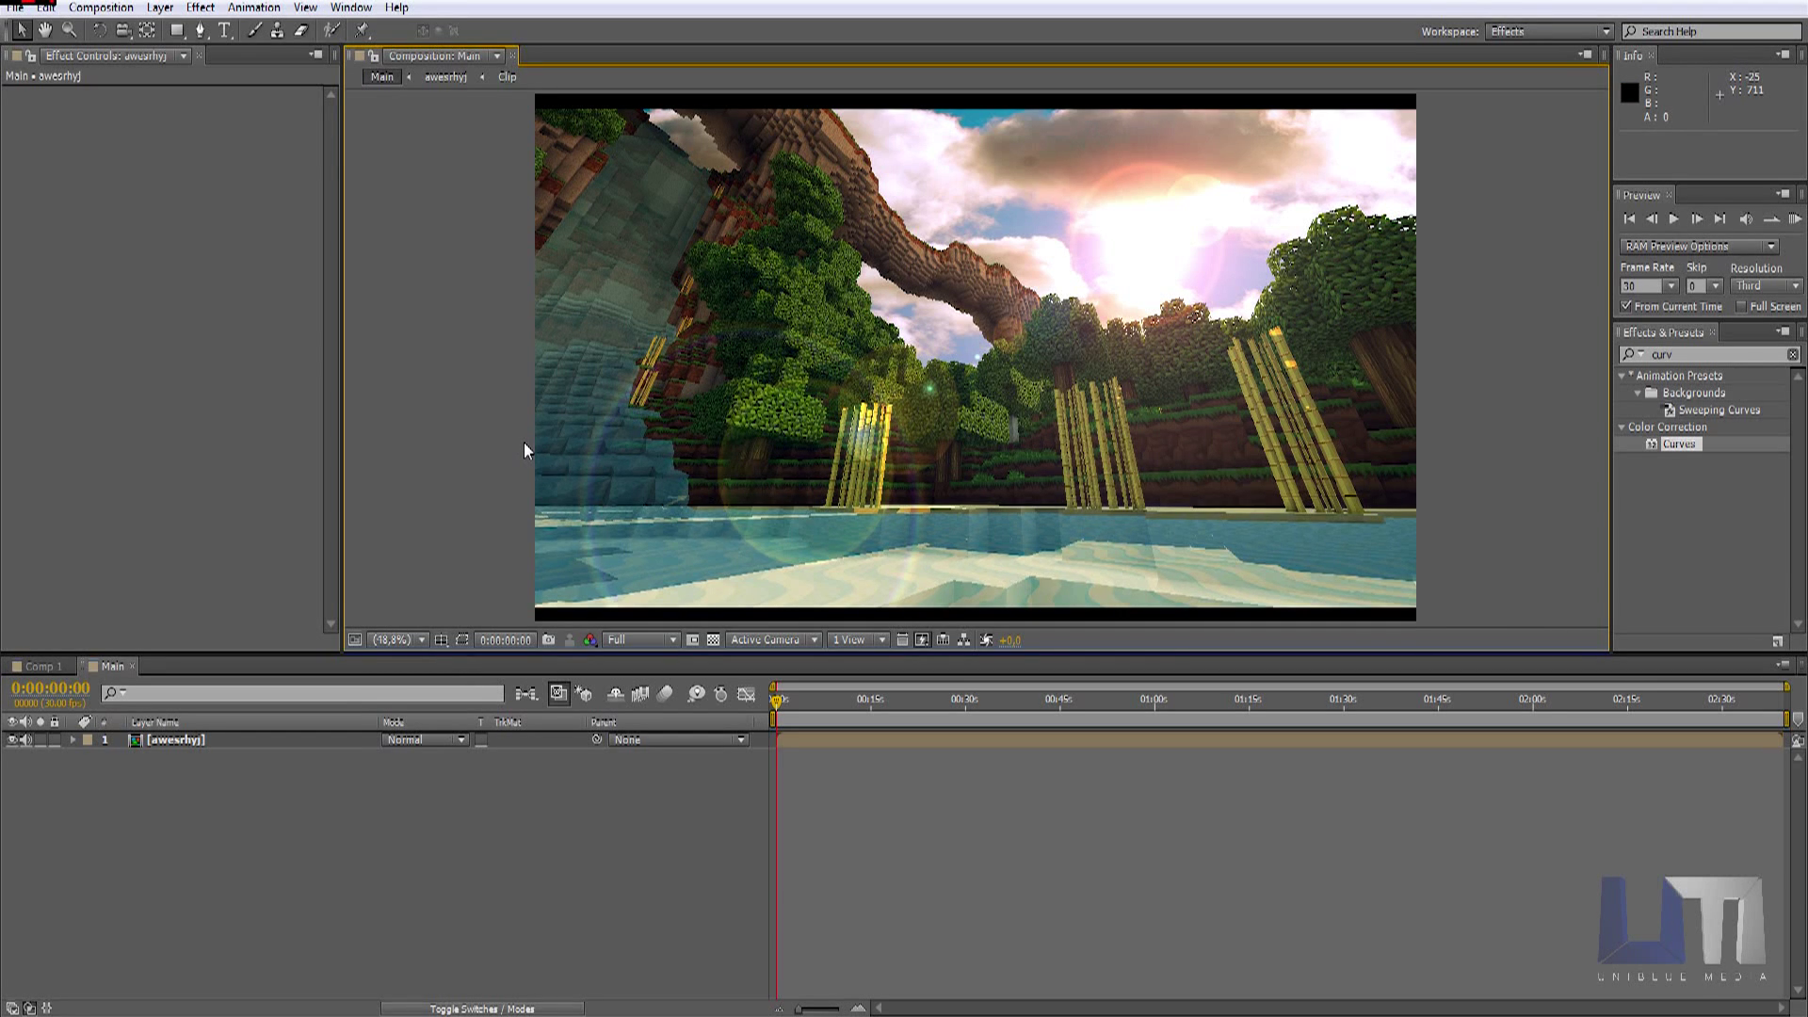